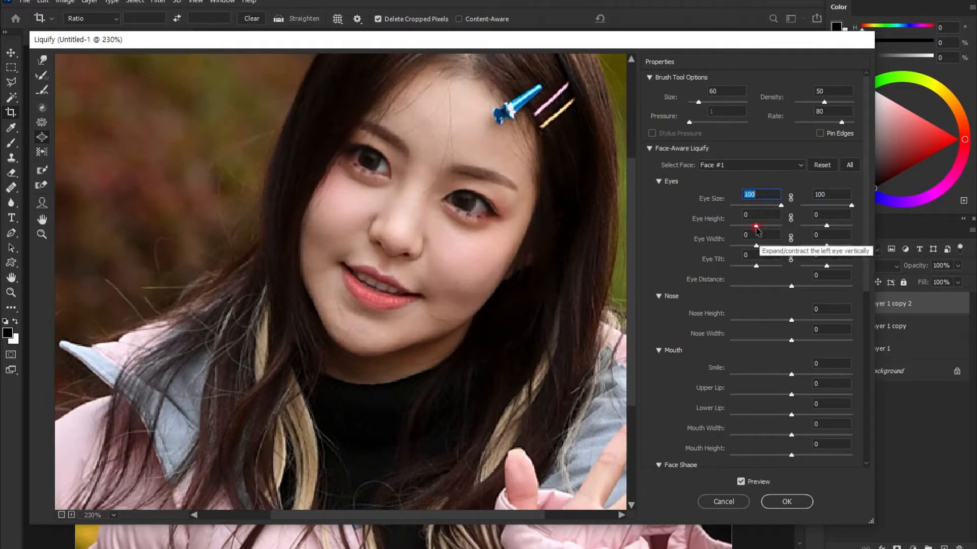
Set eye height and width to 100, eye tilt to 59, eye distance to 5, nose height to -90 and nose width to 100.
{"action": "left_click_drag", "start_coordinate": [757, 229], "coordinate": [871, 249]}
{"action": "left_click_drag", "start_coordinate": [756, 266], "coordinate": [841, 267]}
{"action": "mouse_move", "coordinate": [791, 285]}
{"action": "left_mouse_down"}
{"action": "mouse_move", "coordinate": [770, 287]}
{"action": "mouse_move", "coordinate": [794, 287]}
{"action": "left_mouse_up"}
{"action": "left_click_drag", "start_coordinate": [790, 320], "coordinate": [736, 320]}
{"action": "left_click_drag", "start_coordinate": [791, 340], "coordinate": [850, 339]}
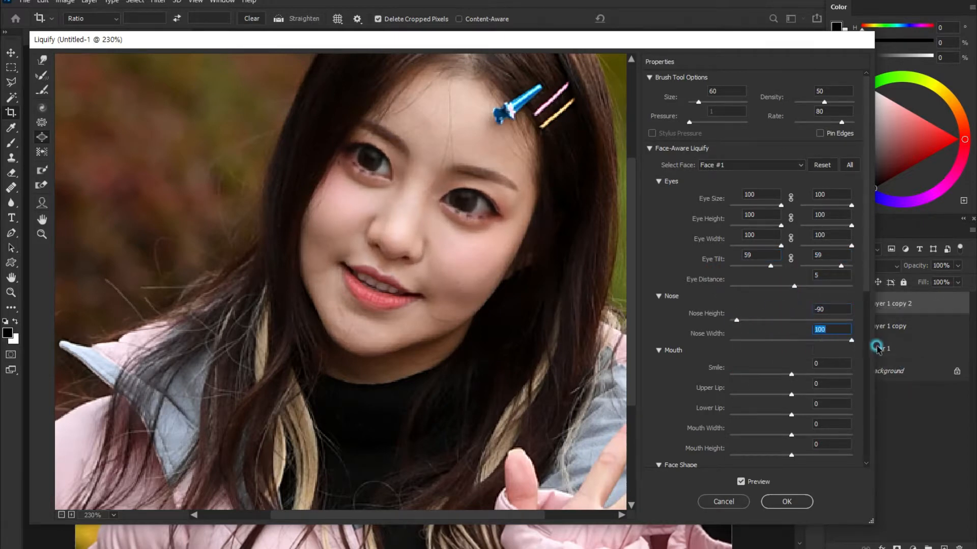
Reshape the mouth with smile 84, upper lip 88, lower lip -27, mouth width 67 and mouth height 47.
{"action": "left_click_drag", "start_coordinate": [791, 374], "coordinate": [851, 374]}
{"action": "left_click_drag", "start_coordinate": [791, 394], "coordinate": [843, 395]}
{"action": "left_click_drag", "start_coordinate": [791, 415], "coordinate": [748, 418]}
{"action": "left_click_drag", "start_coordinate": [851, 375], "coordinate": [830, 376]}
{"action": "left_click", "coordinate": [776, 417]}
{"action": "left_click_drag", "start_coordinate": [776, 417], "coordinate": [774, 417]}
{"action": "left_click_drag", "start_coordinate": [790, 435], "coordinate": [832, 435]}
{"action": "mouse_move", "coordinate": [830, 374]}
{"action": "left_mouse_down"}
{"action": "mouse_move", "coordinate": [852, 374]}
{"action": "mouse_move", "coordinate": [841, 374]}
{"action": "left_mouse_up"}
{"action": "left_click_drag", "start_coordinate": [789, 456], "coordinate": [818, 463]}
Set the face shape to forehead 100, chin height -42, jawline -96 and face width 100.
{"action": "scroll", "coordinate": [818, 461], "scroll_direction": "down", "scroll_amount": 5}
{"action": "left_click_drag", "start_coordinate": [792, 324], "coordinate": [856, 323]}
{"action": "left_click_drag", "start_coordinate": [791, 344], "coordinate": [732, 362]}
{"action": "left_click_drag", "start_coordinate": [792, 384], "coordinate": [864, 387]}
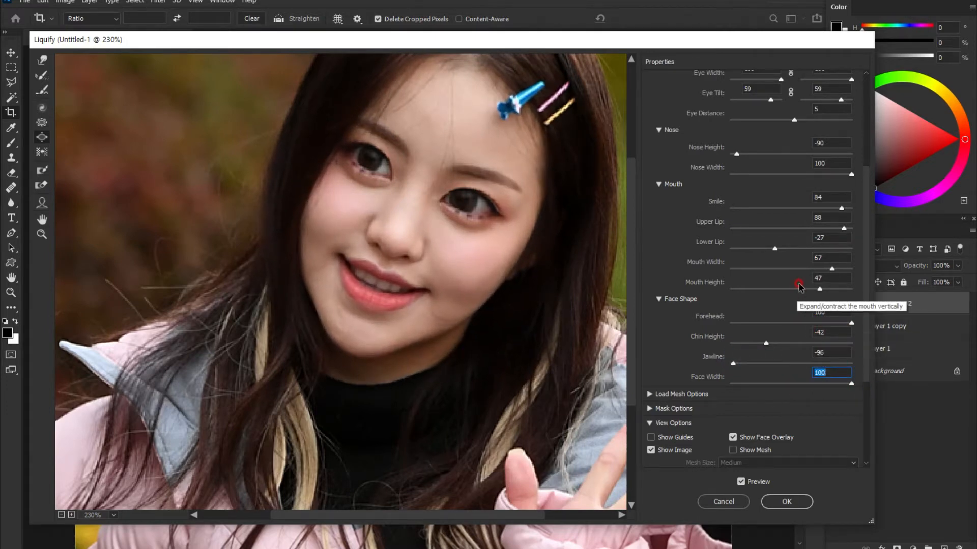
Adjust mouth width to 98, lower lip to -87, mouth height to 8, upper lip to 85 and nose height to -100.
{"action": "scroll", "coordinate": [510, 298], "scroll_direction": "up", "scroll_amount": 2}
{"action": "scroll", "coordinate": [549, 313], "scroll_direction": "down", "scroll_amount": 3}
{"action": "scroll", "coordinate": [791, 346], "scroll_direction": "down", "scroll_amount": 4}
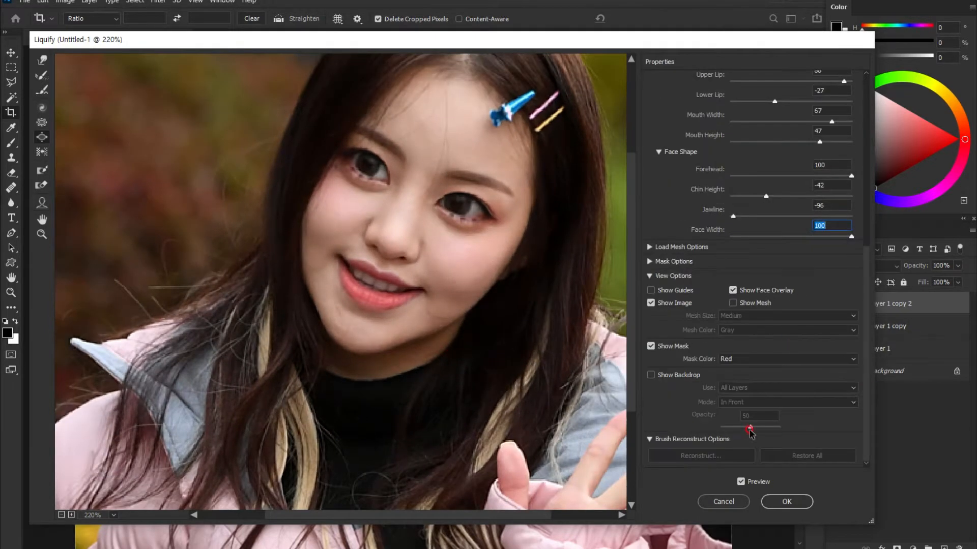
{"action": "scroll", "coordinate": [758, 429], "scroll_direction": "up", "scroll_amount": 5}
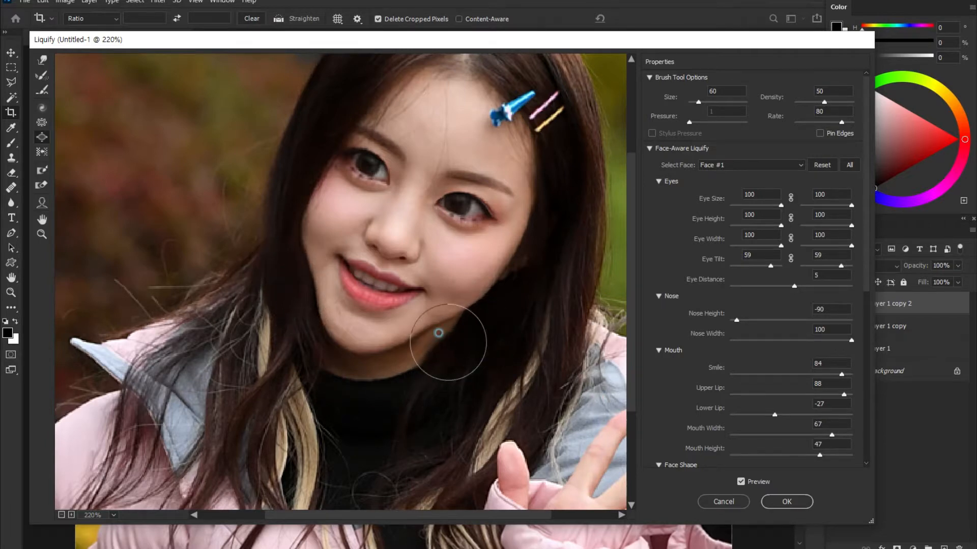
{"action": "left_click_drag", "start_coordinate": [832, 436], "coordinate": [851, 436]}
{"action": "left_click_drag", "start_coordinate": [774, 415], "coordinate": [738, 415]}
{"action": "left_click_drag", "start_coordinate": [819, 455], "coordinate": [796, 455]}
{"action": "left_click_drag", "start_coordinate": [851, 340], "coordinate": [814, 341]}
{"action": "left_click_drag", "start_coordinate": [737, 320], "coordinate": [731, 320]}
{"action": "left_click_drag", "start_coordinate": [844, 394], "coordinate": [842, 395]}
Set jawline to -55, forehead to 83, face width to 65 and chin height to 62, and apply the Liquify changes.
{"action": "scroll", "coordinate": [807, 392], "scroll_direction": "down", "scroll_amount": 3}
{"action": "left_click_drag", "start_coordinate": [733, 363], "coordinate": [757, 363]}
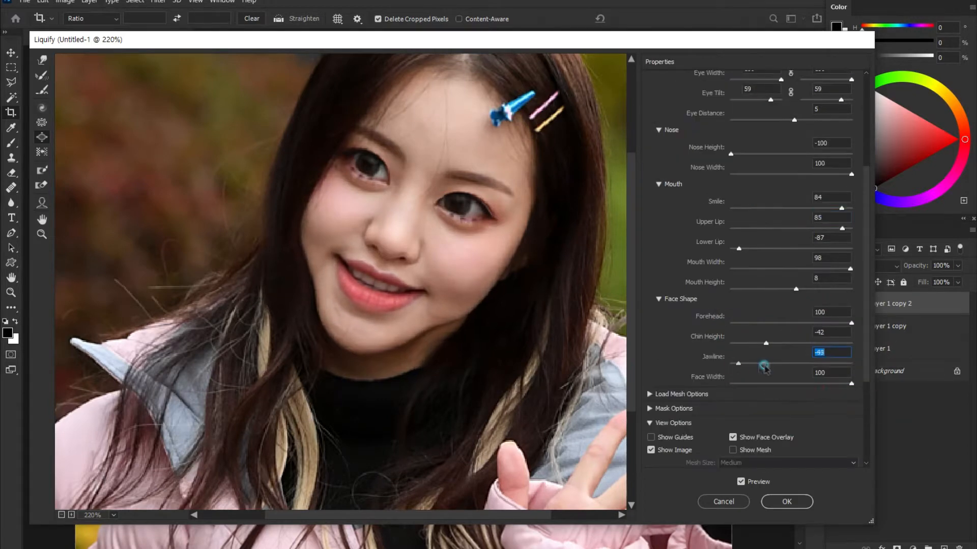
{"action": "left_click_drag", "start_coordinate": [851, 323], "coordinate": [841, 322]}
{"action": "left_click_drag", "start_coordinate": [851, 383], "coordinate": [830, 383]}
{"action": "left_click_drag", "start_coordinate": [765, 342], "coordinate": [851, 342]}
{"action": "left_click_drag", "start_coordinate": [490, 175], "coordinate": [470, 272]}
{"action": "scroll", "coordinate": [471, 272], "scroll_direction": "down", "scroll_amount": 3}
{"action": "left_click_drag", "start_coordinate": [851, 342], "coordinate": [828, 343]}
{"action": "left_click_drag", "start_coordinate": [378, 281], "coordinate": [339, 234]}
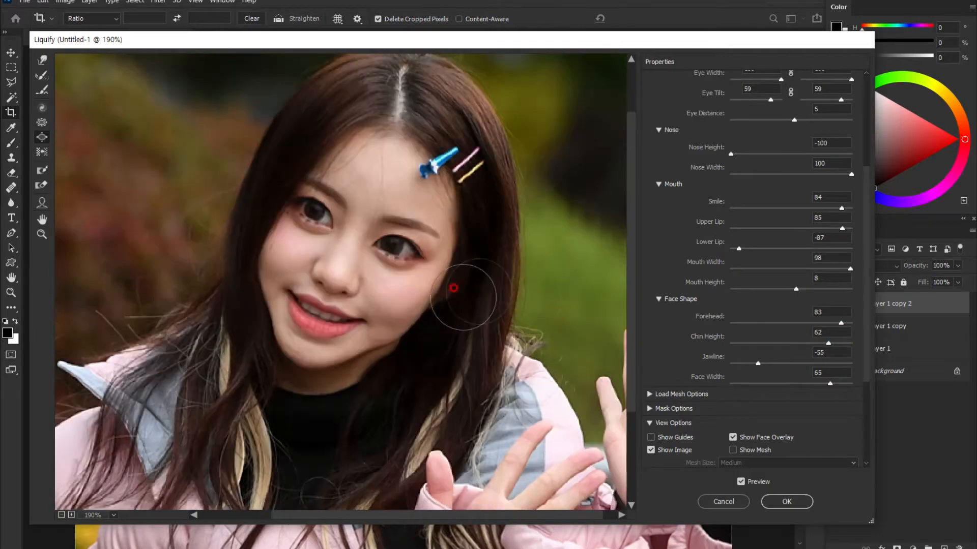
{"action": "scroll", "coordinate": [488, 305], "scroll_direction": "down", "scroll_amount": 3}
{"action": "left_click", "coordinate": [786, 502]}
{"action": "left_click_drag", "start_coordinate": [566, 250], "coordinate": [474, 276]}
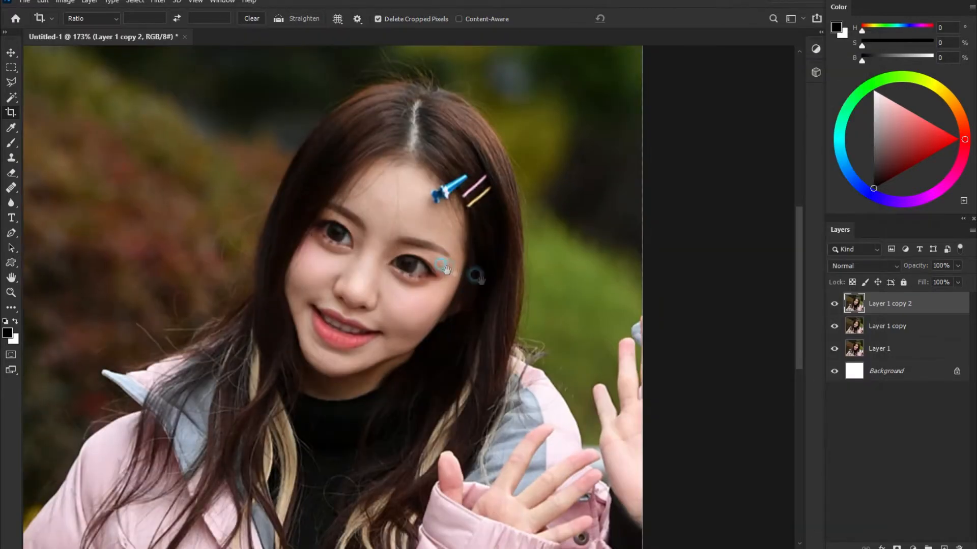
{"action": "scroll", "coordinate": [374, 274], "scroll_direction": "up", "scroll_amount": 4}
{"action": "left_click_drag", "start_coordinate": [891, 302], "coordinate": [944, 547]}
{"action": "left_click_drag", "start_coordinate": [907, 299], "coordinate": [959, 547]}
{"action": "scroll", "coordinate": [434, 401], "scroll_direction": "up", "scroll_amount": 3}
{"action": "left_click", "coordinate": [11, 82]}
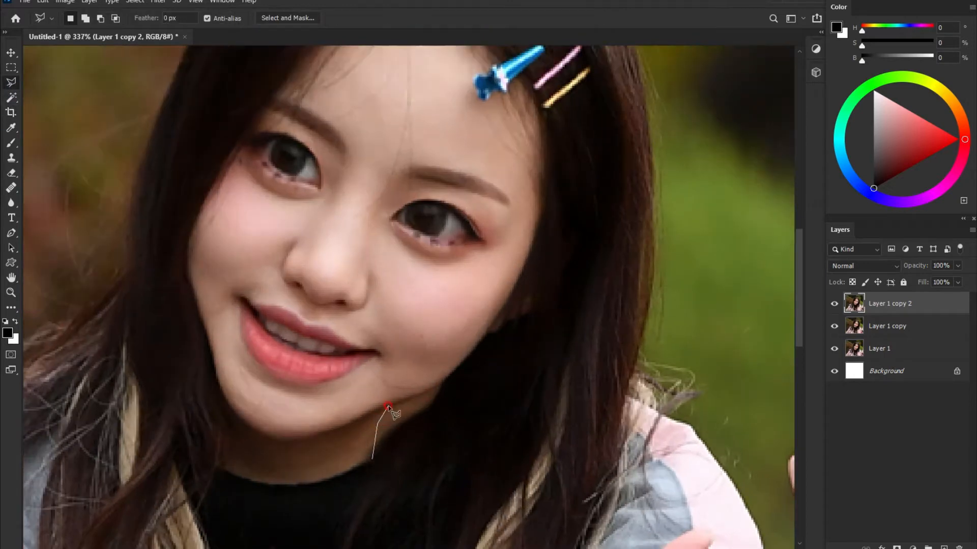
{"action": "left_click_drag", "start_coordinate": [456, 375], "coordinate": [368, 490]}
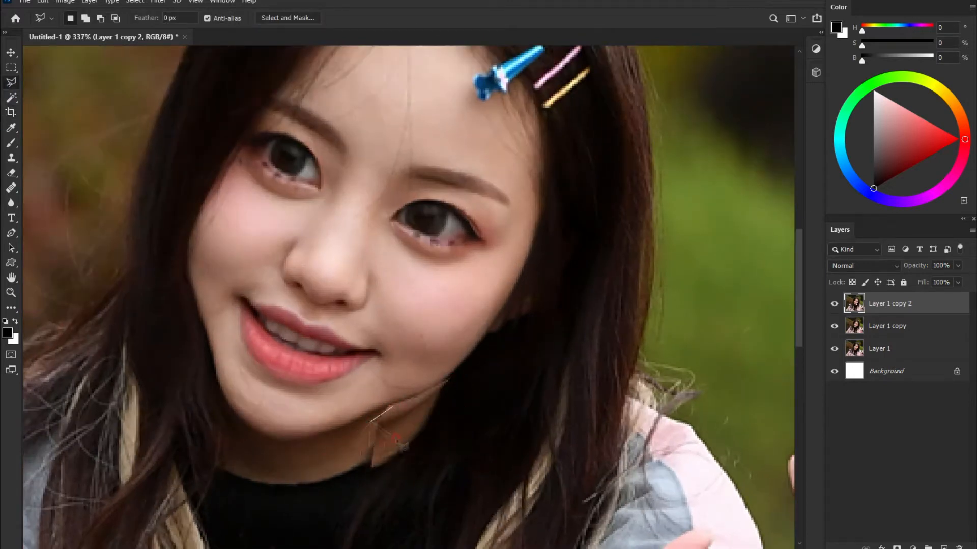
{"action": "key", "text": "ctrl+z"}
Draw a loose polygonal selection around the whole head and hair down to the shoulders.
{"action": "scroll", "coordinate": [413, 385], "scroll_direction": "down", "scroll_amount": 7}
{"action": "left_click", "coordinate": [225, 210]}
{"action": "left_click", "coordinate": [137, 344]}
{"action": "left_click", "coordinate": [184, 415]}
{"action": "left_click", "coordinate": [306, 464]}
{"action": "left_click", "coordinate": [449, 473]}
{"action": "mouse_move", "coordinate": [561, 440]}
{"action": "left_mouse_down"}
{"action": "mouse_move", "coordinate": [285, 130]}
{"action": "mouse_move", "coordinate": [224, 210]}
{"action": "left_mouse_up"}
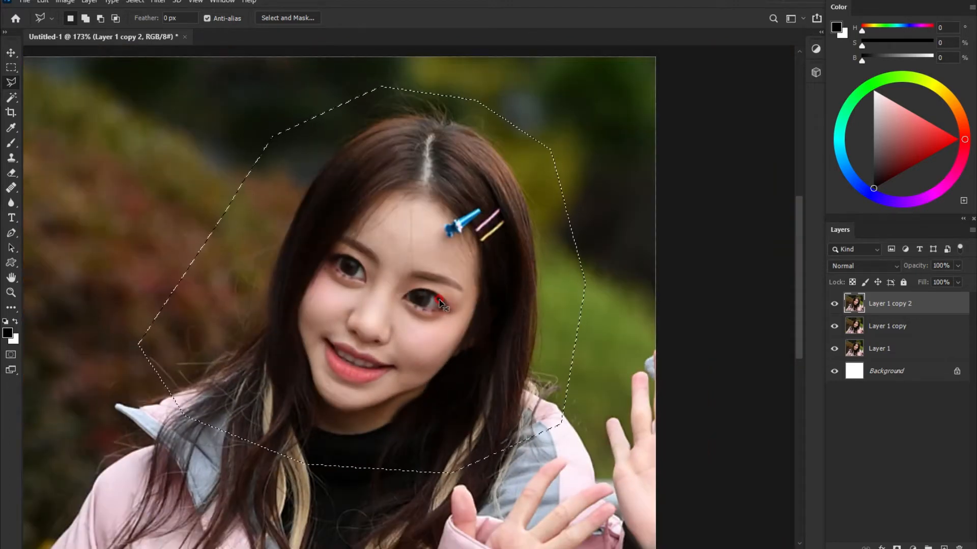
Hide the existing photo layers and copy the selected head to a new layer.
{"action": "left_click_drag", "start_coordinate": [832, 342], "coordinate": [834, 304]}
{"action": "scroll", "coordinate": [388, 299], "scroll_direction": "down", "scroll_amount": 6}
{"action": "key", "text": "ctrl+j"}
Enlarge the head cutout proportionally until it nearly fills the white canvas, and centre it.
{"action": "key", "text": "ctrl+t"}
{"action": "left_click_drag", "start_coordinate": [301, 360], "coordinate": [246, 408]}
{"action": "mouse_move", "coordinate": [439, 318]}
{"action": "left_mouse_down"}
{"action": "mouse_move", "coordinate": [363, 363]}
{"action": "mouse_move", "coordinate": [379, 374]}
{"action": "left_mouse_up"}
{"action": "left_click_drag", "start_coordinate": [549, 152], "coordinate": [593, 120]}
{"action": "left_click", "coordinate": [611, 18]}
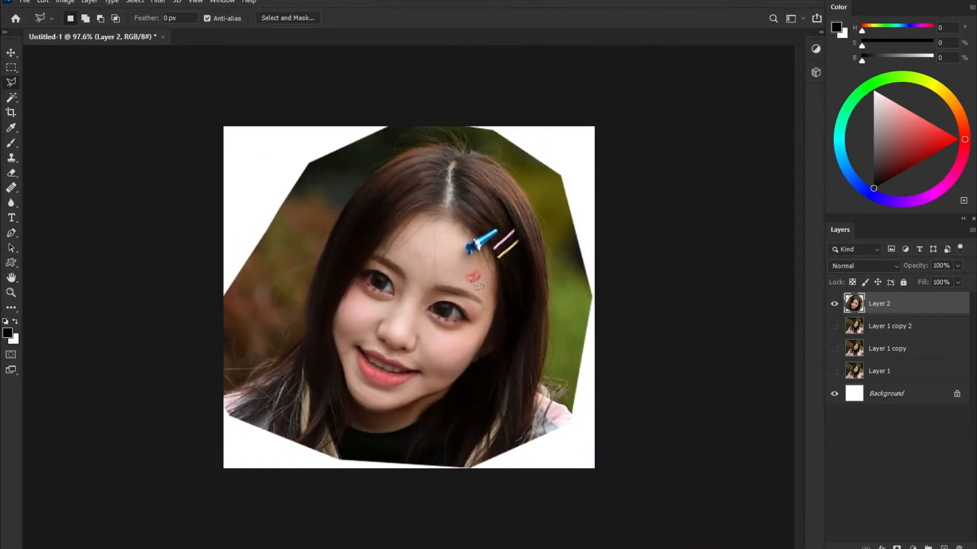
{"action": "key", "text": "ctrl+t"}
{"action": "left_click_drag", "start_coordinate": [187, 464], "coordinate": [157, 485]}
{"action": "left_click_drag", "start_coordinate": [372, 380], "coordinate": [392, 375]}
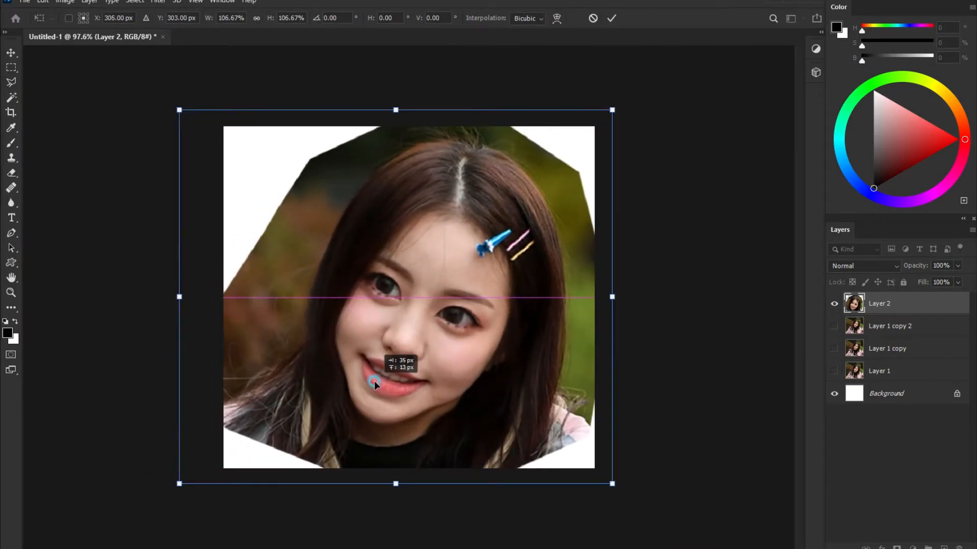
{"action": "left_click", "coordinate": [611, 18]}
Outline the background beside the hair's left edge and above the crown with the Polygonal Lasso, delete it and deselect.
{"action": "scroll", "coordinate": [378, 319], "scroll_direction": "up", "scroll_amount": 7}
{"action": "left_click_drag", "start_coordinate": [268, 239], "coordinate": [336, 322]}
{"action": "left_click", "coordinate": [12, 172]}
{"action": "key", "text": "l"}
{"action": "left_click", "coordinate": [320, 326]}
{"action": "left_click", "coordinate": [308, 375]}
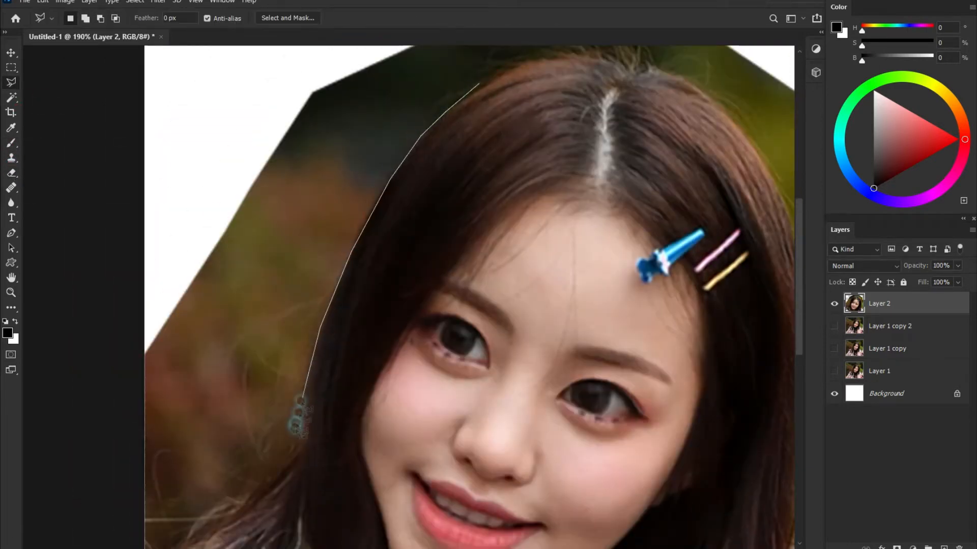
{"action": "left_click", "coordinate": [296, 430]}
{"action": "left_click", "coordinate": [262, 472]}
{"action": "left_click_drag", "start_coordinate": [222, 494], "coordinate": [378, 224]}
{"action": "left_click", "coordinate": [327, 285]}
{"action": "left_click", "coordinate": [212, 154]}
{"action": "left_click_drag", "start_coordinate": [191, 107], "coordinate": [127, 444]}
{"action": "left_click", "coordinate": [238, 119]}
{"action": "left_click", "coordinate": [670, 61]}
{"action": "left_click", "coordinate": [769, 135]}
{"action": "left_click", "coordinate": [742, 230]}
{"action": "left_click", "coordinate": [724, 239]}
{"action": "left_click", "coordinate": [656, 222]}
{"action": "left_click", "coordinate": [574, 250]}
{"action": "key", "text": "Delete"}
{"action": "key", "text": "ctrl+d"}
Select the background along the right side of the hair with the Polygonal Lasso, delete it and deselect.
{"action": "left_click_drag", "start_coordinate": [638, 349], "coordinate": [193, 216]}
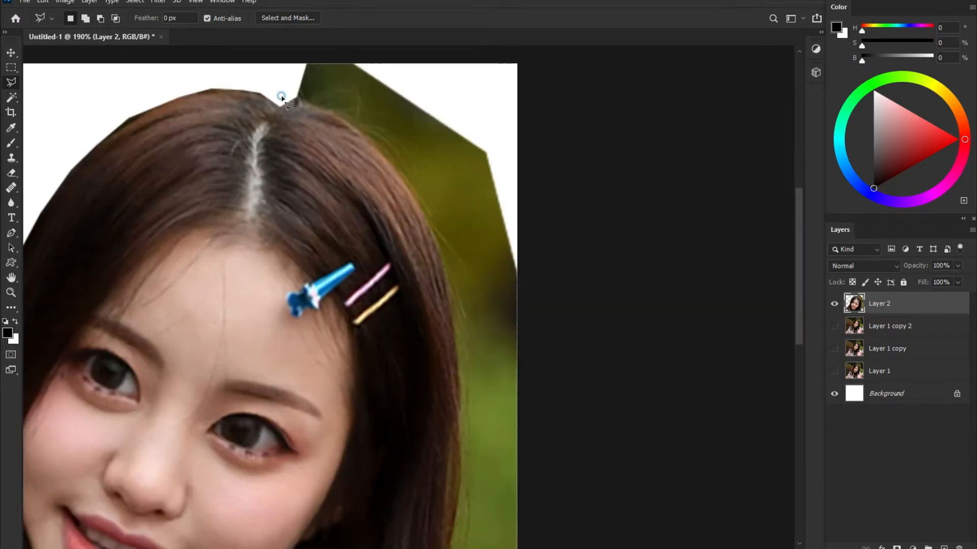
{"action": "left_click", "coordinate": [460, 404]}
{"action": "left_click_drag", "start_coordinate": [460, 441], "coordinate": [481, 190]}
{"action": "left_click", "coordinate": [476, 285]}
{"action": "left_click", "coordinate": [454, 359]}
{"action": "left_click", "coordinate": [419, 514]}
{"action": "left_click", "coordinate": [656, 473]}
{"action": "left_click_drag", "start_coordinate": [640, 153], "coordinate": [664, 512]}
{"action": "left_click", "coordinate": [651, 229]}
{"action": "left_click", "coordinate": [586, 111]}
{"action": "double_click", "coordinate": [294, 103]}
{"action": "key", "text": "Delete"}
{"action": "key", "text": "ctrl+d"}
Select the jacket and stray hair at the cutout's lower-left corner with the Polygonal Lasso, delete them and deselect.
{"action": "scroll", "coordinate": [356, 275], "scroll_direction": "down", "scroll_amount": 5}
{"action": "left_click", "coordinate": [277, 375]}
{"action": "left_click", "coordinate": [279, 286]}
{"action": "left_click", "coordinate": [224, 260]}
{"action": "left_click", "coordinate": [117, 331]}
{"action": "left_click", "coordinate": [80, 462]}
{"action": "left_click", "coordinate": [78, 499]}
{"action": "left_click", "coordinate": [209, 532]}
{"action": "left_click", "coordinate": [281, 476]}
{"action": "left_click", "coordinate": [290, 460]}
{"action": "left_click", "coordinate": [280, 375]}
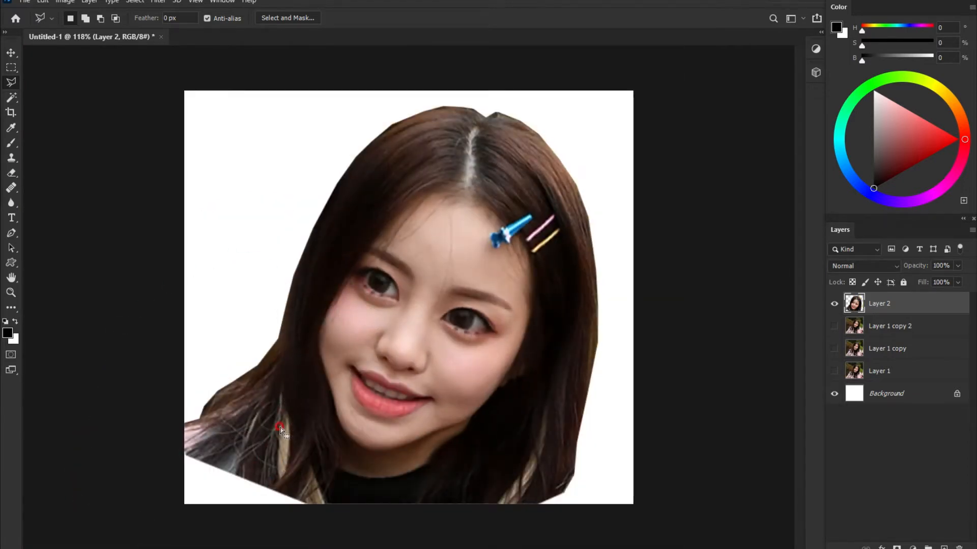
{"action": "key", "text": "Delete"}
{"action": "key", "text": "ctrl+d"}
Reposition the trimmed head so it sits centred on the canvas.
{"action": "key", "text": "v"}
{"action": "mouse_move", "coordinate": [375, 327]}
{"action": "left_mouse_down"}
{"action": "mouse_move", "coordinate": [281, 283]}
{"action": "mouse_move", "coordinate": [334, 312]}
{"action": "left_mouse_up"}
{"action": "scroll", "coordinate": [355, 337], "scroll_direction": "up", "scroll_amount": 1}
{"action": "scroll", "coordinate": [355, 337], "scroll_direction": "down", "scroll_amount": 3}
{"action": "left_click_drag", "start_coordinate": [398, 277], "coordinate": [411, 279]}
Enlarge the canvas to 1000 by 1000 pixels.
{"action": "left_click", "coordinate": [67, 2]}
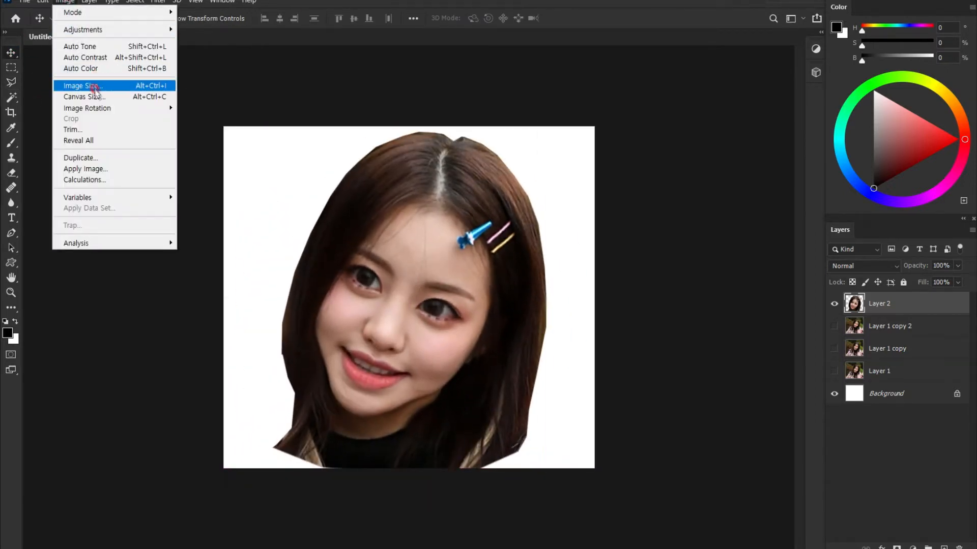
{"action": "left_click", "coordinate": [95, 97]}
{"action": "left_click_drag", "start_coordinate": [164, 239], "coordinate": [142, 238]}
{"action": "type", "text": "1058"}
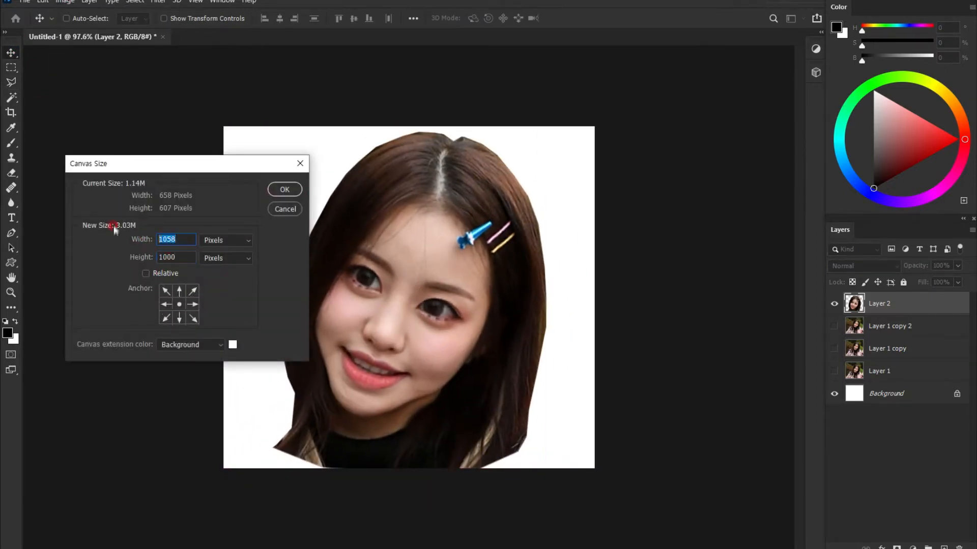
{"action": "left_click", "coordinate": [284, 189]}
Scale the head cutout up to about 145% to suit the larger canvas.
{"action": "key", "text": "ctrl+t"}
{"action": "left_click_drag", "start_coordinate": [505, 183], "coordinate": [544, 131]}
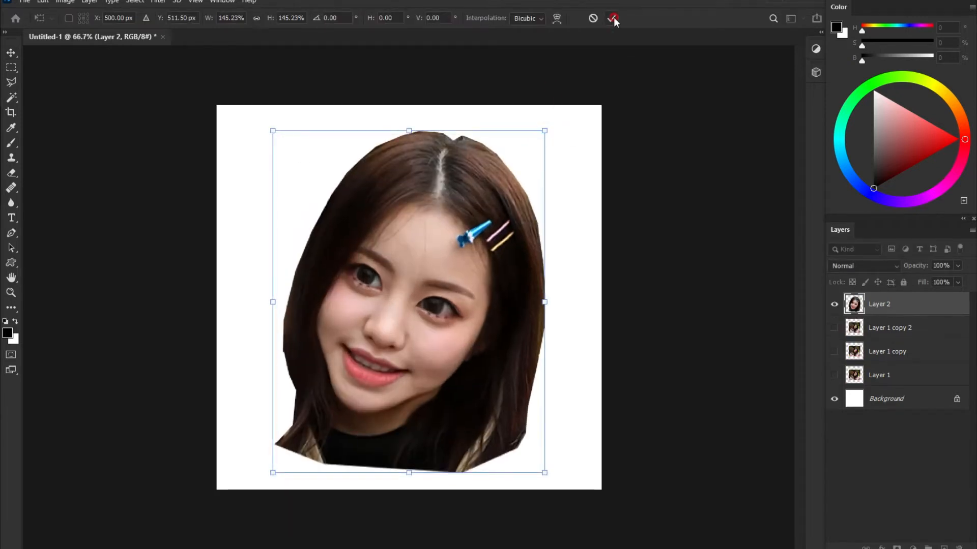
{"action": "left_click", "coordinate": [613, 18]}
Duplicate the head layer and group the original head layer with the hidden photo layers.
{"action": "left_click_drag", "start_coordinate": [923, 303], "coordinate": [943, 546]}
{"action": "left_click", "coordinate": [900, 329]}
{"action": "left_click", "coordinate": [892, 401], "text": "shift"}
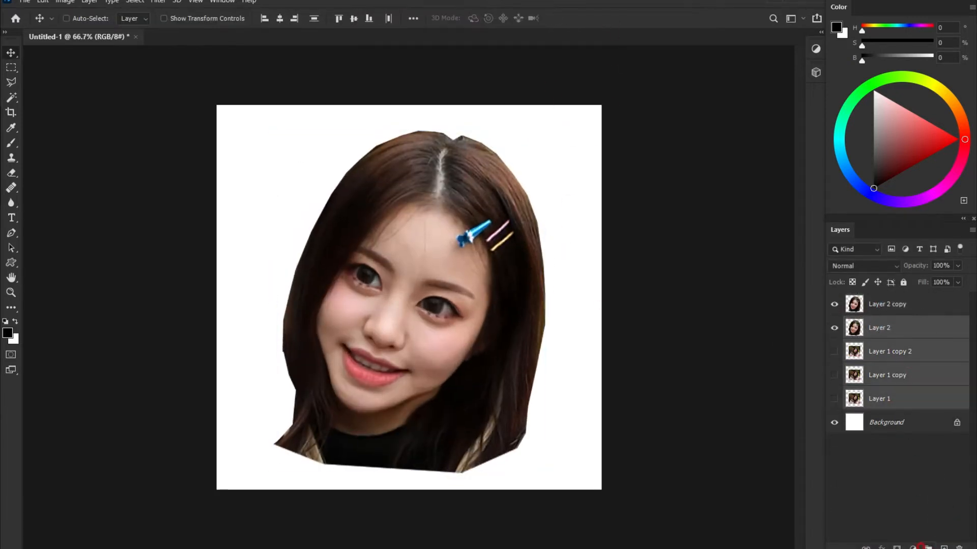
{"action": "left_click", "coordinate": [924, 547]}
Apply the Dry Brush filter to the duplicated head layer with brush size 2, brush detail 10 and texture 1.
{"action": "left_click", "coordinate": [897, 304]}
{"action": "left_click", "coordinate": [157, 2]}
{"action": "left_click", "coordinate": [166, 64]}
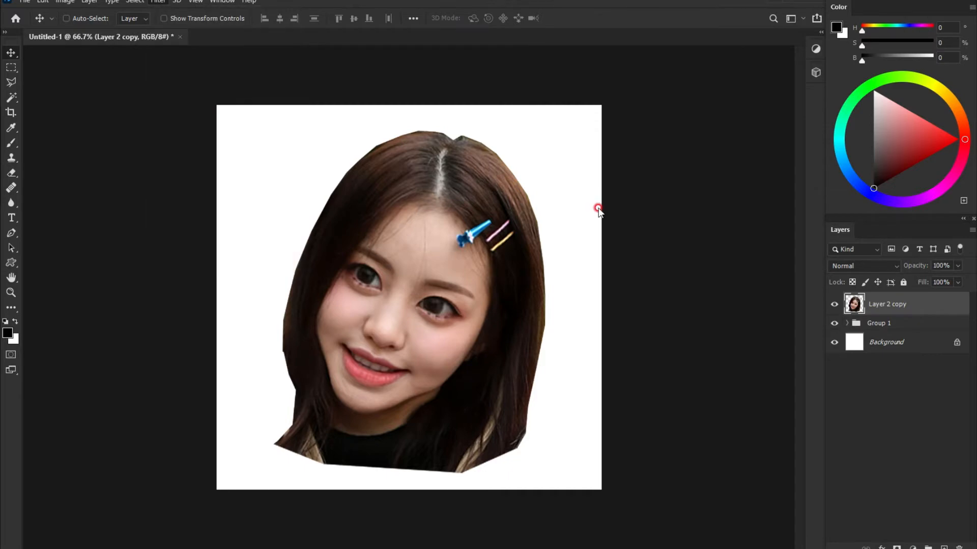
{"action": "left_click", "coordinate": [685, 102]}
{"action": "mouse_move", "coordinate": [773, 166]}
{"action": "left_mouse_down"}
{"action": "mouse_move", "coordinate": [761, 161]}
{"action": "mouse_move", "coordinate": [860, 207]}
{"action": "left_mouse_up"}
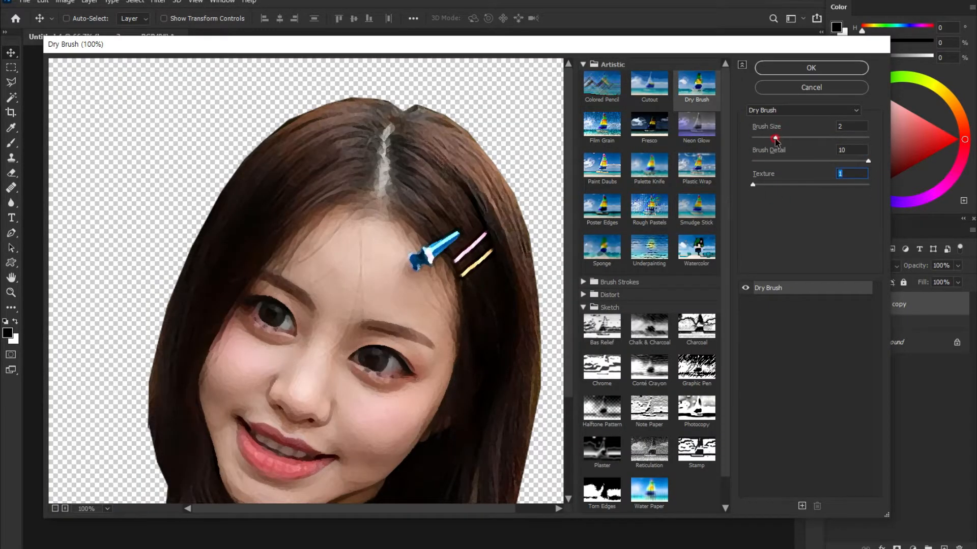
{"action": "left_click", "coordinate": [837, 68]}
Soften the jagged outer edges of the hair cutout with the Blur tool.
{"action": "scroll", "coordinate": [414, 375], "scroll_direction": "up", "scroll_amount": 6}
{"action": "left_click_drag", "start_coordinate": [414, 375], "coordinate": [428, 310]}
{"action": "left_click_drag", "start_coordinate": [351, 119], "coordinate": [349, 150]}
{"action": "left_click", "coordinate": [15, 201]}
{"action": "right_click", "coordinate": [14, 202]}
{"action": "left_click", "coordinate": [50, 203]}
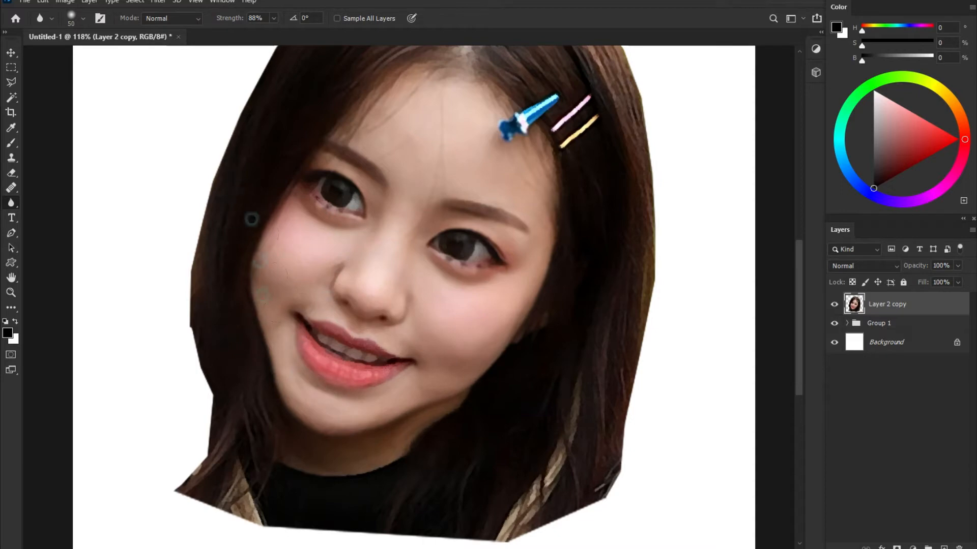
{"action": "scroll", "coordinate": [548, 155], "scroll_direction": "up", "scroll_amount": 3}
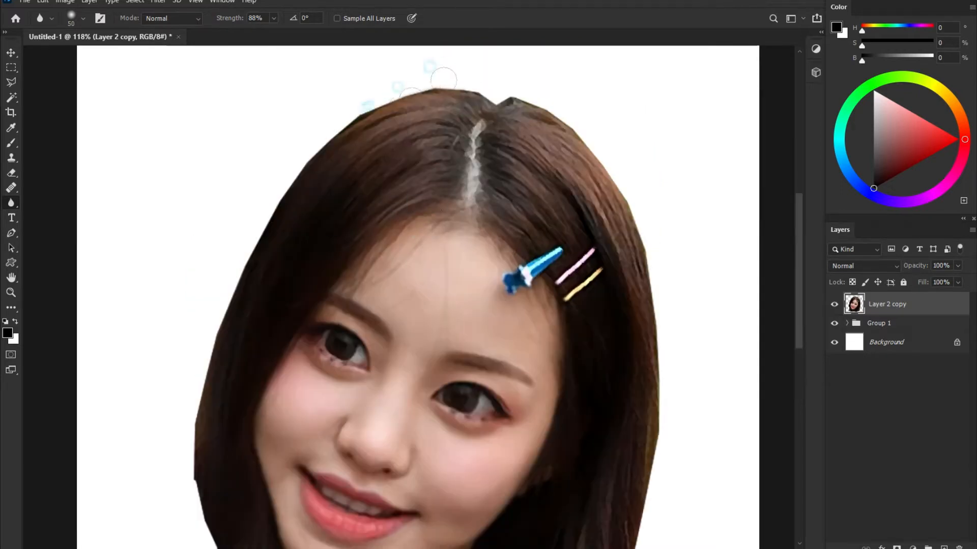
{"action": "mouse_move", "coordinate": [219, 328]}
{"action": "left_mouse_down"}
{"action": "mouse_move", "coordinate": [206, 512]}
{"action": "mouse_move", "coordinate": [223, 272]}
{"action": "left_mouse_up"}
{"action": "mouse_move", "coordinate": [190, 250]}
{"action": "left_mouse_down"}
{"action": "mouse_move", "coordinate": [199, 376]}
{"action": "mouse_move", "coordinate": [175, 409]}
{"action": "left_mouse_up"}
{"action": "left_click_drag", "start_coordinate": [540, 246], "coordinate": [466, 501]}
Blur the forehead, facial skin and inner hair to smooth out their fine texture.
{"action": "mouse_move", "coordinate": [445, 166]}
{"action": "left_mouse_down"}
{"action": "mouse_move", "coordinate": [544, 285]}
{"action": "mouse_move", "coordinate": [557, 376]}
{"action": "left_mouse_up"}
{"action": "left_click_drag", "start_coordinate": [433, 231], "coordinate": [489, 304]}
{"action": "left_click_drag", "start_coordinate": [417, 205], "coordinate": [557, 512]}
{"action": "left_click_drag", "start_coordinate": [387, 184], "coordinate": [192, 385]}
{"action": "scroll", "coordinate": [191, 385], "scroll_direction": "down", "scroll_amount": 4}
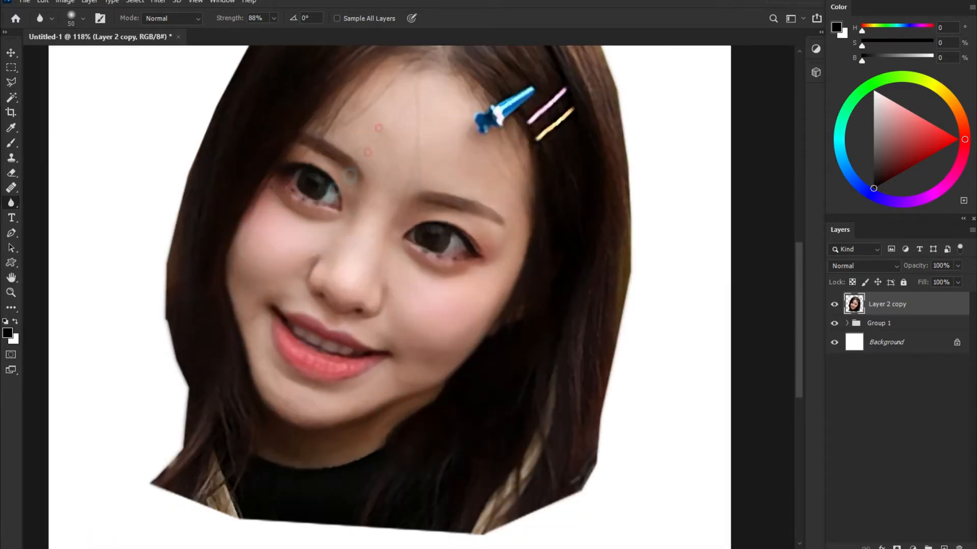
{"action": "scroll", "coordinate": [496, 351], "scroll_direction": "down", "scroll_amount": 3}
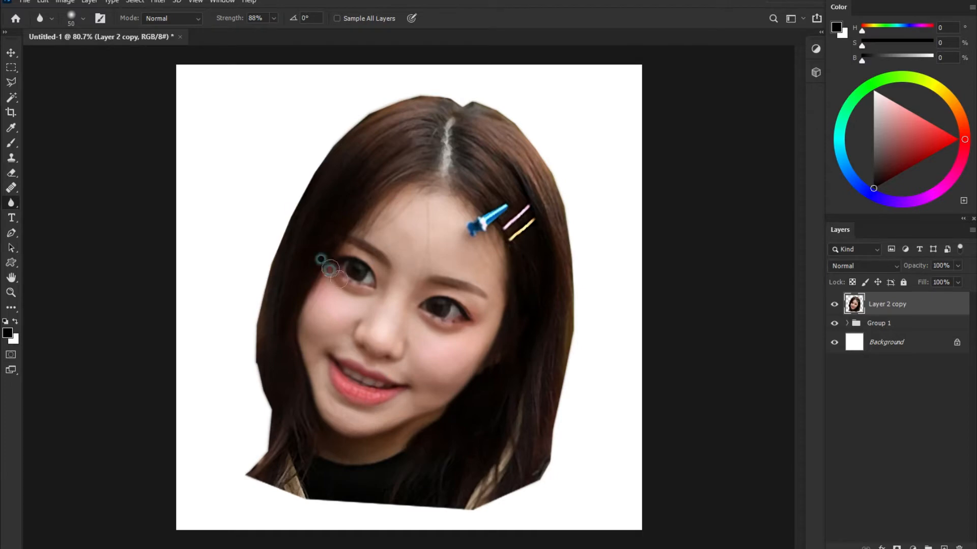
{"action": "scroll", "coordinate": [440, 289], "scroll_direction": "up", "scroll_amount": 9}
{"action": "key", "text": "ctrl+alt+shift+n"}
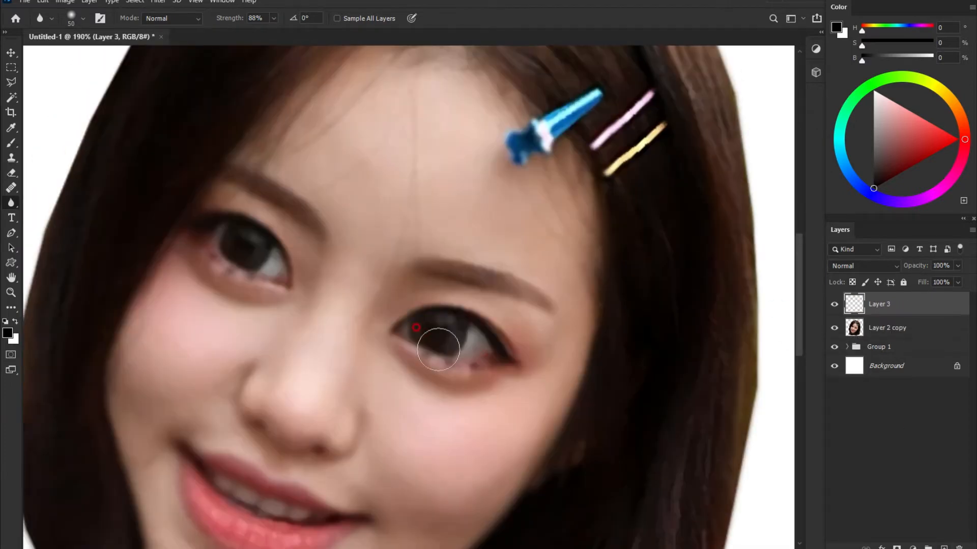
{"action": "scroll", "coordinate": [442, 356], "scroll_direction": "up", "scroll_amount": 3}
{"action": "right_click", "coordinate": [13, 144]}
{"action": "left_click", "coordinate": [56, 145]}
{"action": "left_click", "coordinate": [483, 320], "text": "alt"}
{"action": "left_click", "coordinate": [478, 306], "text": "alt"}
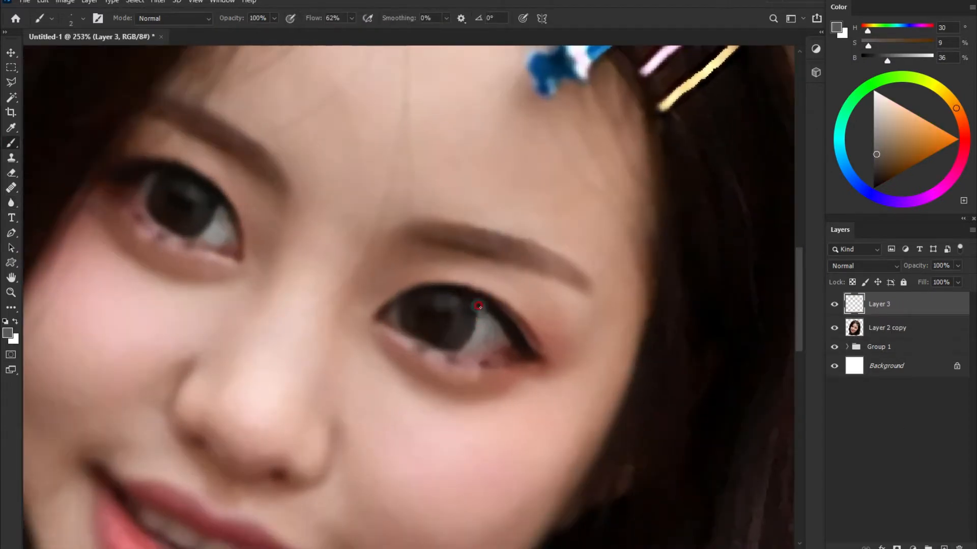
{"action": "left_click", "coordinate": [217, 204], "text": "alt"}
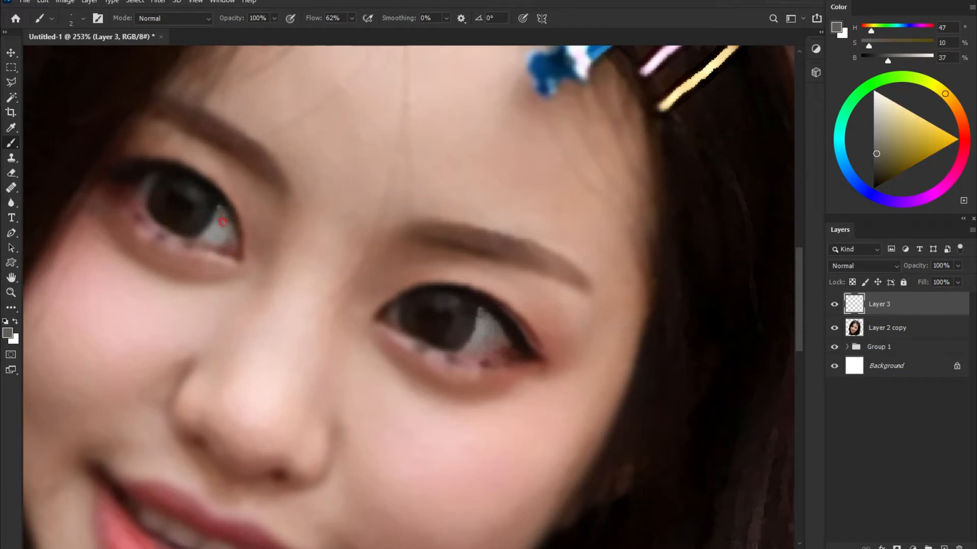
{"action": "left_click", "coordinate": [11, 203]}
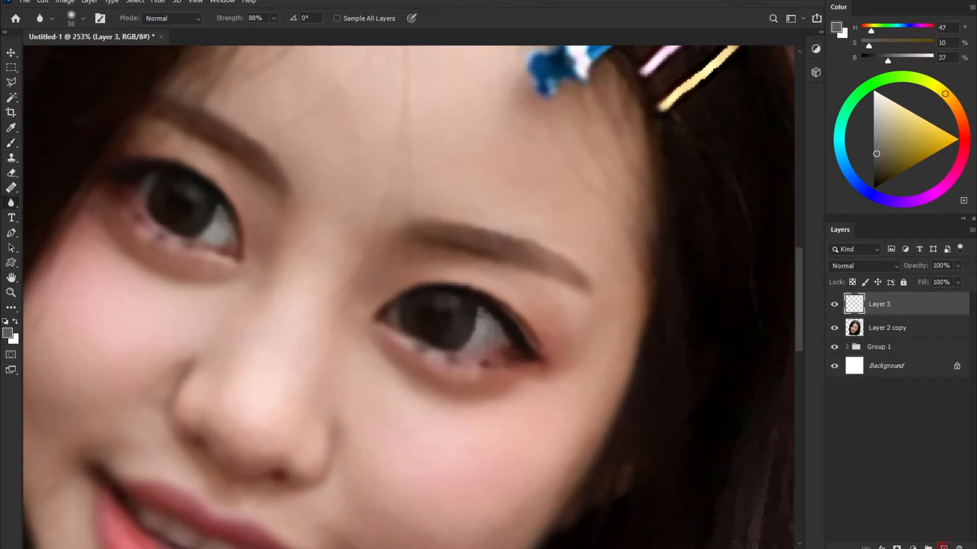
{"action": "key", "text": "Delete"}
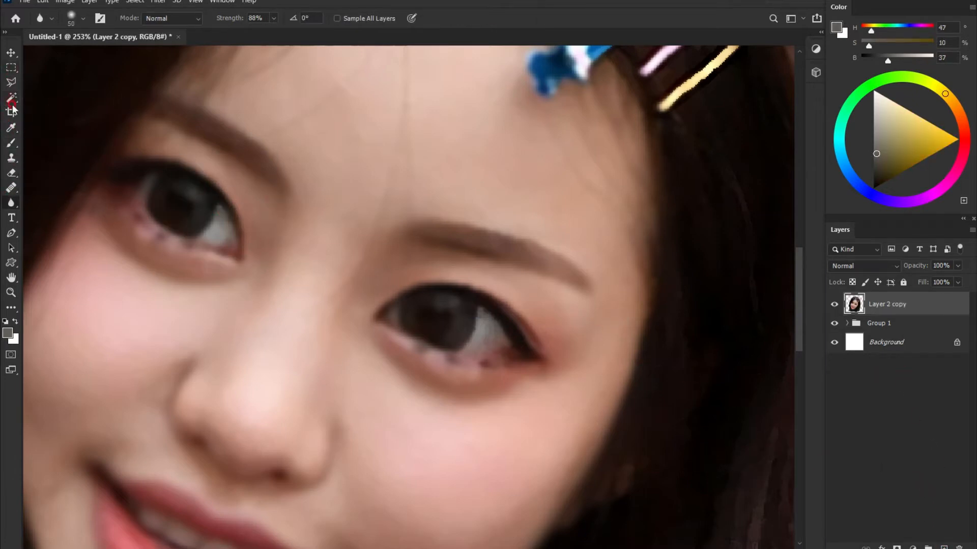
Paint small white light reflections in both irises on a new layer and refine their shapes with the Eraser and Brush.
{"action": "left_click", "coordinate": [11, 143]}
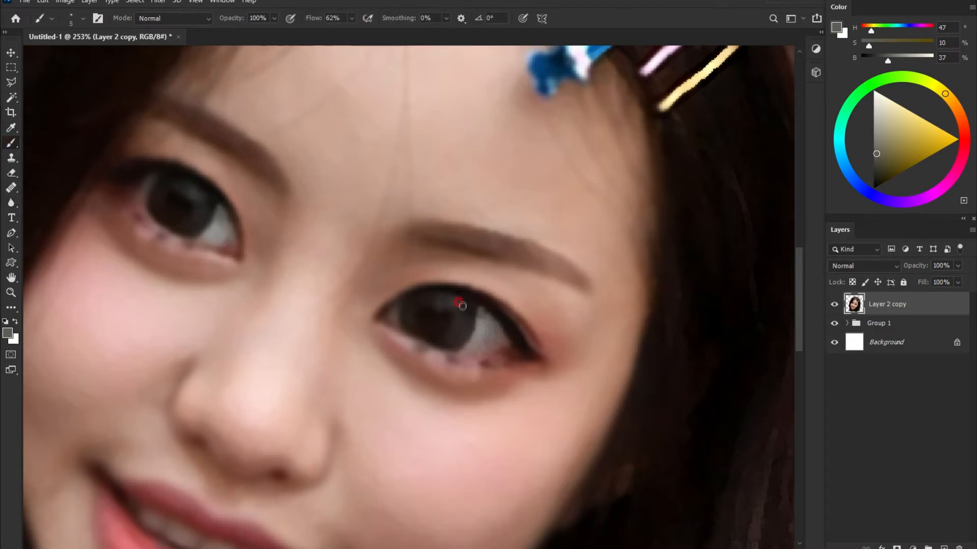
{"action": "left_click", "coordinate": [944, 547]}
{"action": "key", "text": "x"}
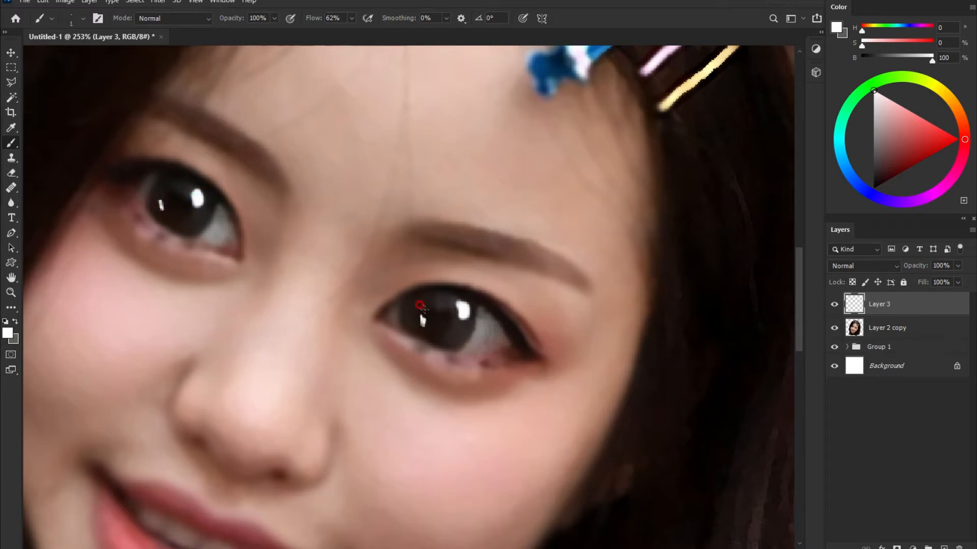
{"action": "right_click", "coordinate": [11, 173]}
{"action": "left_click", "coordinate": [56, 173]}
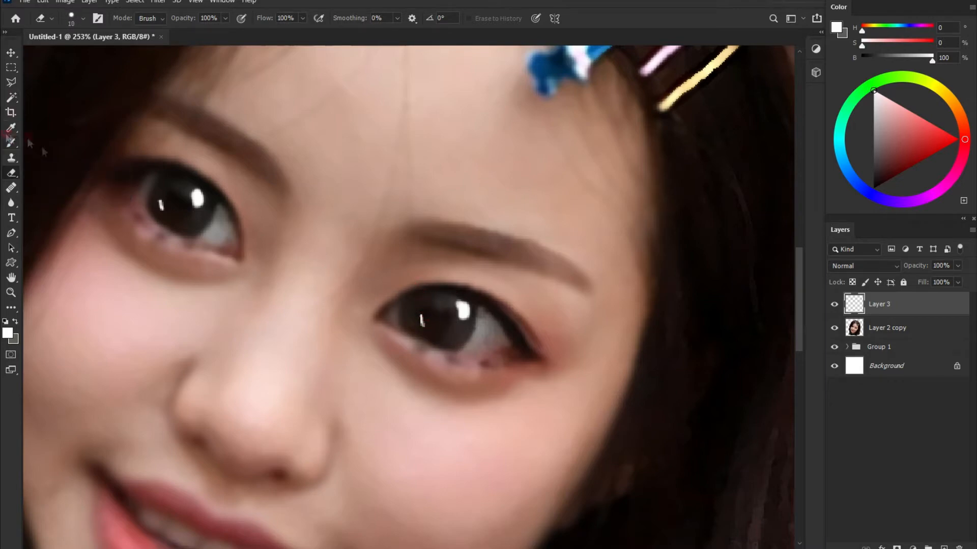
{"action": "left_click", "coordinate": [11, 142]}
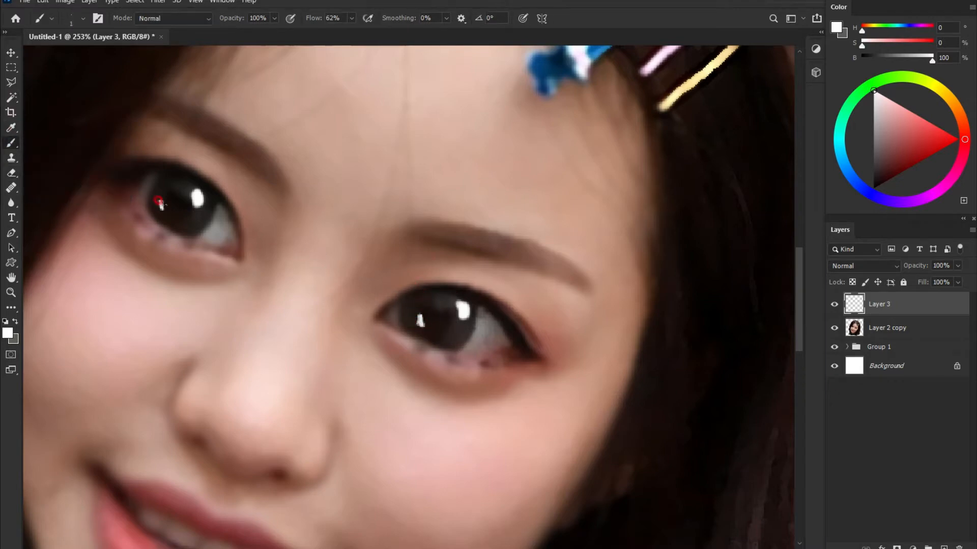
Add a new layer beneath the eye reflections and paint a black pupil in the centre of each eye.
{"action": "left_click", "coordinate": [944, 547]}
{"action": "left_click_drag", "start_coordinate": [887, 304], "coordinate": [889, 337]}
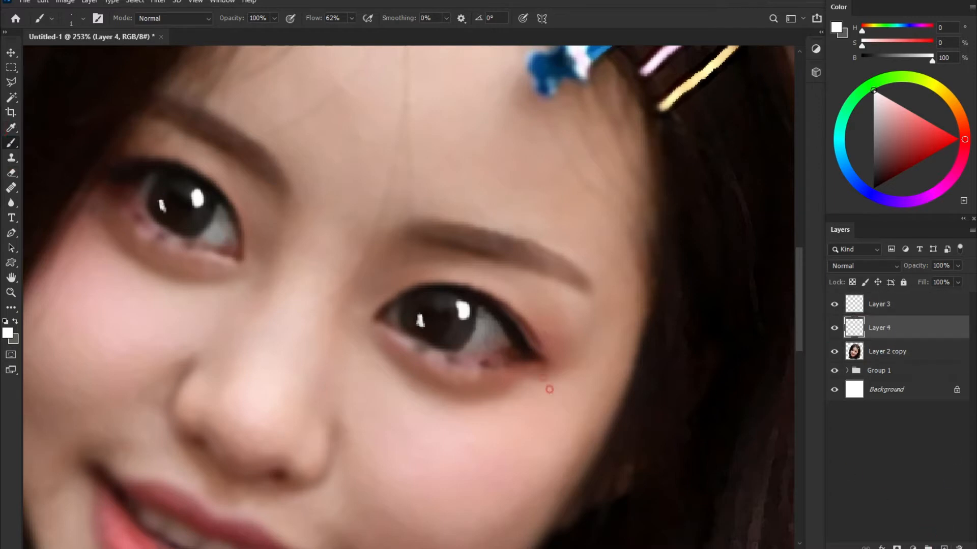
{"action": "left_click", "coordinate": [5, 322]}
{"action": "key", "text": "bracketleft"}
{"action": "left_click", "coordinate": [439, 315]}
{"action": "left_click", "coordinate": [177, 196]}
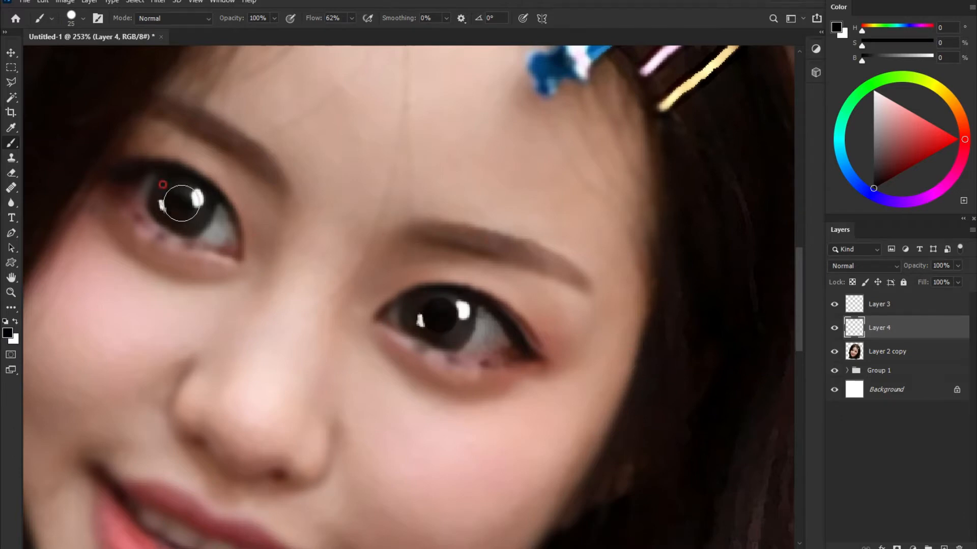
Lower the opacity of the pupil layer so the black pupils blend into the irises.
{"action": "scroll", "coordinate": [440, 319], "scroll_direction": "down", "scroll_amount": 2}
{"action": "left_click", "coordinate": [865, 266]}
{"action": "left_click", "coordinate": [854, 277]}
{"action": "left_click", "coordinate": [957, 266]}
{"action": "left_click_drag", "start_coordinate": [957, 279], "coordinate": [929, 279]}
{"action": "left_click_drag", "start_coordinate": [278, 303], "coordinate": [378, 308]}
Slightly lower the opacity of the eye reflection layer and merge both eye detail layers with the head layer.
{"action": "scroll", "coordinate": [377, 307], "scroll_direction": "down", "scroll_amount": 9}
{"action": "left_click", "coordinate": [926, 306]}
{"action": "left_click", "coordinate": [958, 265]}
{"action": "left_click_drag", "start_coordinate": [957, 279], "coordinate": [949, 279]}
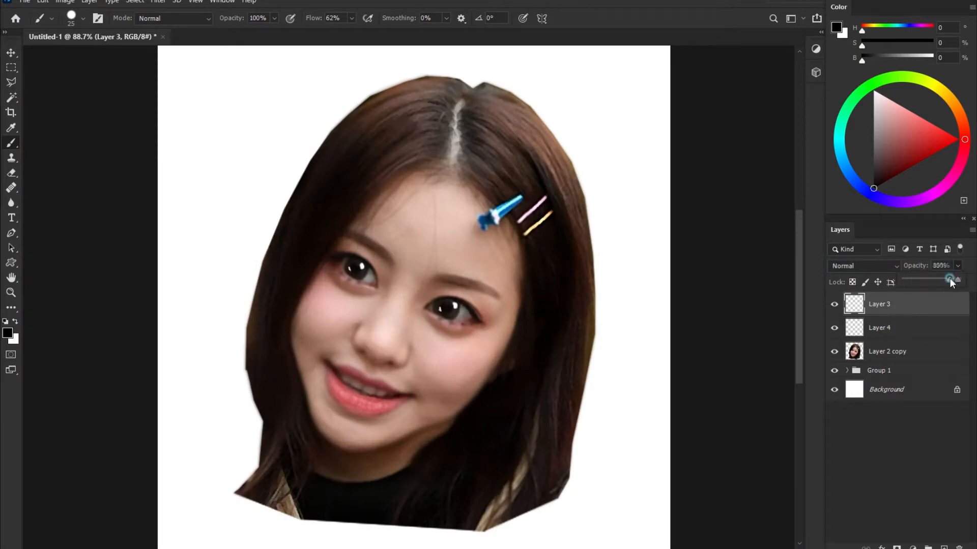
{"action": "left_click", "coordinate": [892, 347], "text": "shift"}
{"action": "key", "text": "ctrl+e"}
Paint a thin white highlight along the lower lip on a new layer and clean up its edges with the Eraser.
{"action": "scroll", "coordinate": [345, 409], "scroll_direction": "up", "scroll_amount": 5}
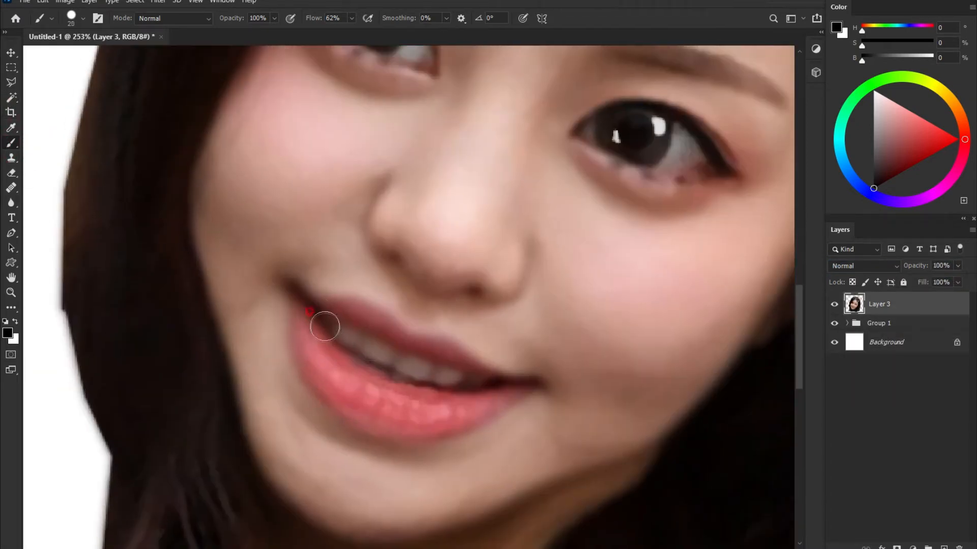
{"action": "left_click", "coordinate": [943, 547]}
{"action": "key", "text": "bracketleft"}
{"action": "key", "text": "x"}
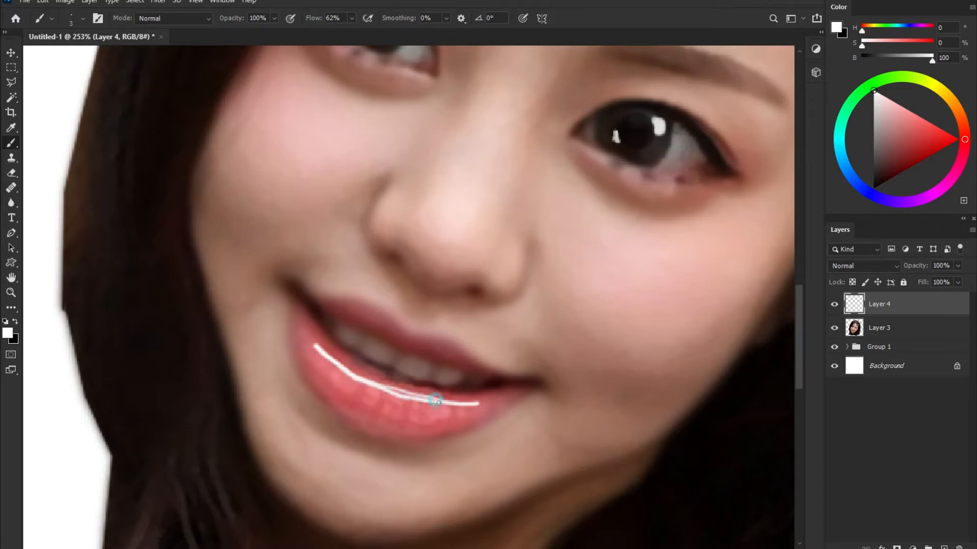
{"action": "key", "text": "e"}
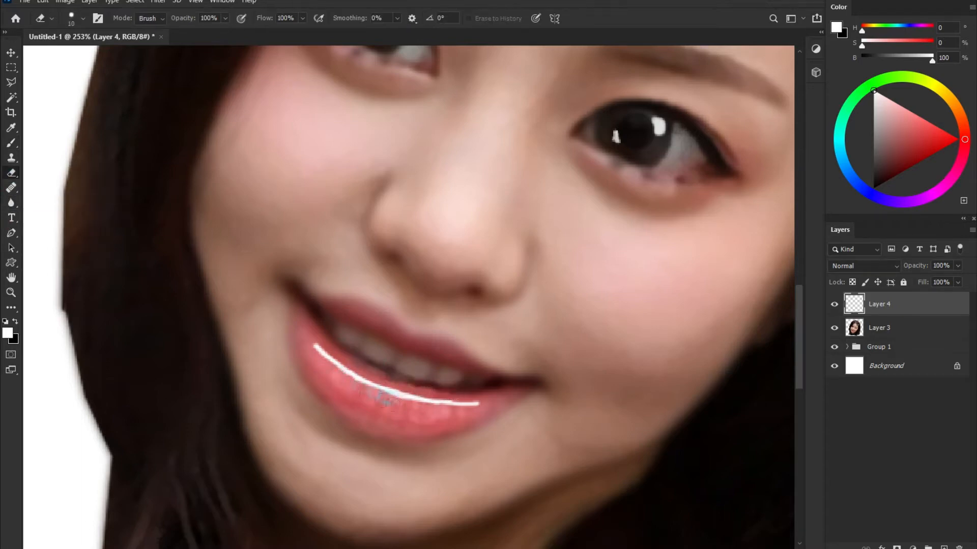
Break up the white lip highlight with the Smudge tool at 24% strength and lower its layer opacity to 20%.
{"action": "left_click_drag", "start_coordinate": [10, 203], "coordinate": [46, 226]}
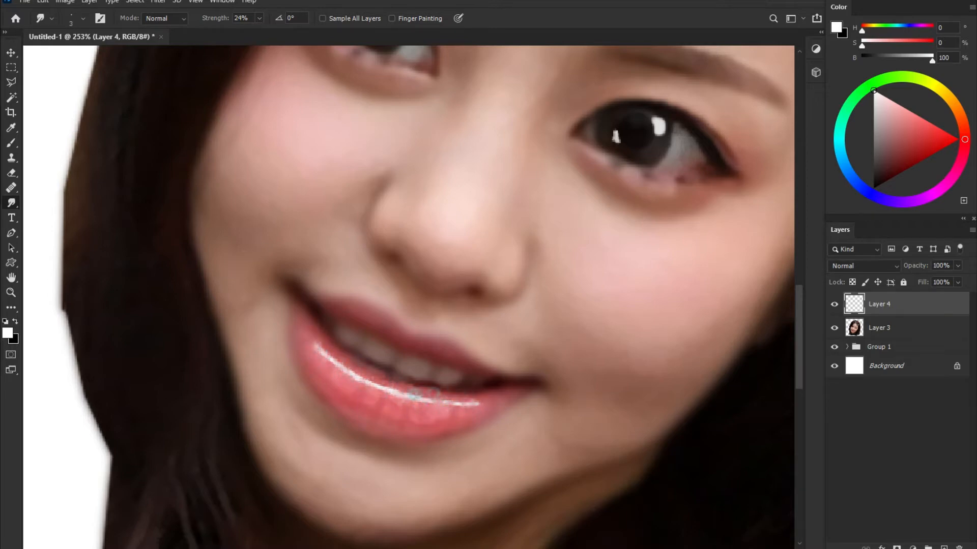
{"action": "left_click", "coordinate": [956, 268]}
{"action": "left_click_drag", "start_coordinate": [958, 279], "coordinate": [933, 279]}
Duplicate the lip highlight layer and adjust the copy over the lips with Free Transform.
{"action": "left_click", "coordinate": [10, 54]}
{"action": "key", "text": "ctrl+t"}
{"action": "left_click_drag", "start_coordinate": [497, 293], "coordinate": [461, 350]}
{"action": "key", "text": "Return"}
{"action": "key", "text": "ctrl+0"}
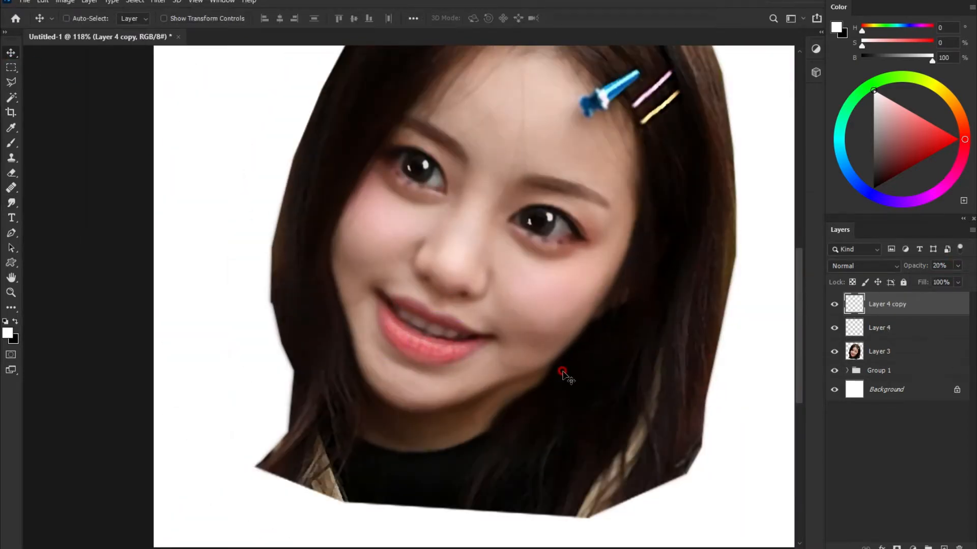
Strengthen the lip shine by duplicating the faint highlight layer several times, and merge the highlight layers with the head layer.
{"action": "key", "text": "ctrl+j"}
{"action": "key", "text": "ctrl+j"}
{"action": "key", "text": "ctrl+j"}
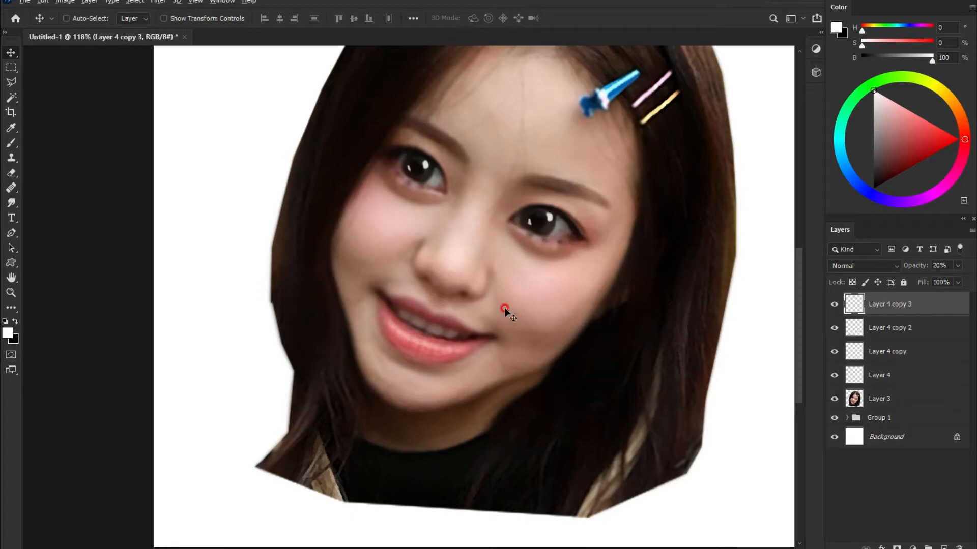
{"action": "key", "text": "ctrl+e"}
Smooth the skin of the chin and below the mouth with the Blur tool.
{"action": "left_click_drag", "start_coordinate": [535, 257], "coordinate": [439, 334]}
{"action": "right_click", "coordinate": [11, 203]}
{"action": "left_click", "coordinate": [51, 236]}
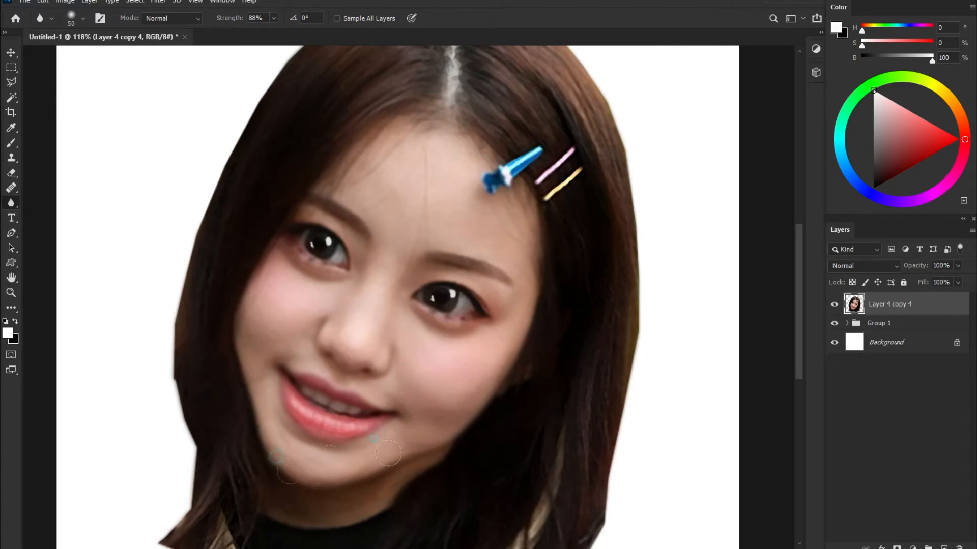
Duplicate the head layer, set the copy to Multiply and erase its skin around the lips.
{"action": "scroll", "coordinate": [294, 390], "scroll_direction": "up", "scroll_amount": 4}
{"action": "key", "text": "ctrl+j"}
{"action": "left_click", "coordinate": [864, 265]}
{"action": "left_click", "coordinate": [867, 280]}
{"action": "key", "text": "e"}
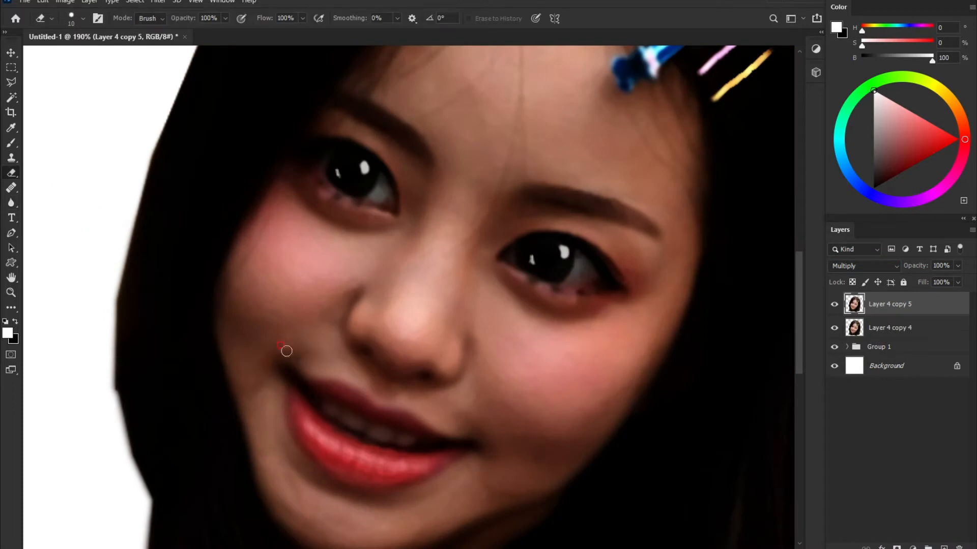
{"action": "mouse_move", "coordinate": [250, 344]}
{"action": "left_mouse_down"}
{"action": "mouse_move", "coordinate": [341, 368]}
{"action": "mouse_move", "coordinate": [437, 418]}
{"action": "mouse_move", "coordinate": [442, 481]}
{"action": "mouse_move", "coordinate": [307, 486]}
{"action": "mouse_move", "coordinate": [267, 418]}
{"action": "mouse_move", "coordinate": [285, 442]}
{"action": "mouse_move", "coordinate": [365, 498]}
{"action": "left_mouse_up"}
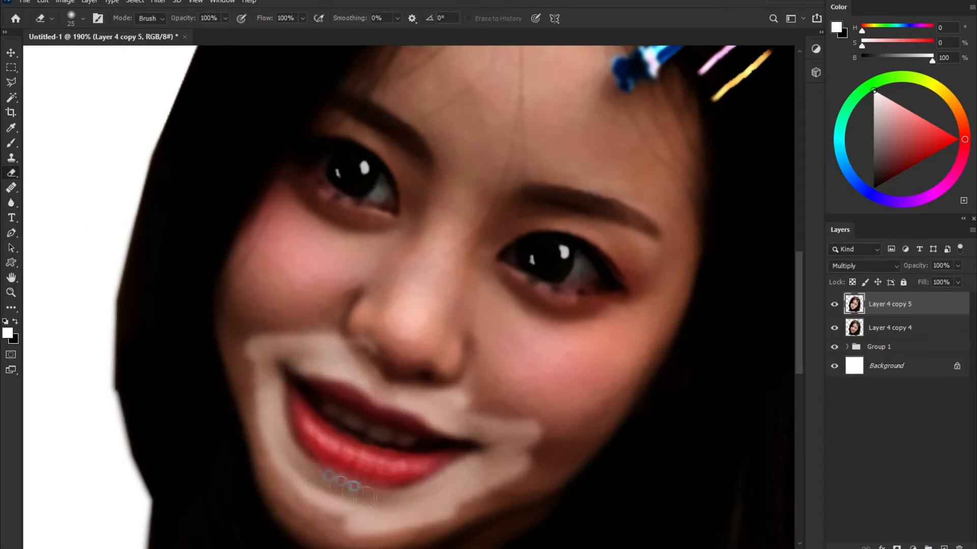
Outline the mouth with the Polygonal Lasso, invert the selection and delete everything else from the Multiply layer.
{"action": "key", "text": "l"}
{"action": "left_click", "coordinate": [268, 378]}
{"action": "left_click", "coordinate": [298, 465]}
{"action": "left_click", "coordinate": [398, 503]}
{"action": "left_click", "coordinate": [281, 344]}
{"action": "left_click", "coordinate": [268, 377]}
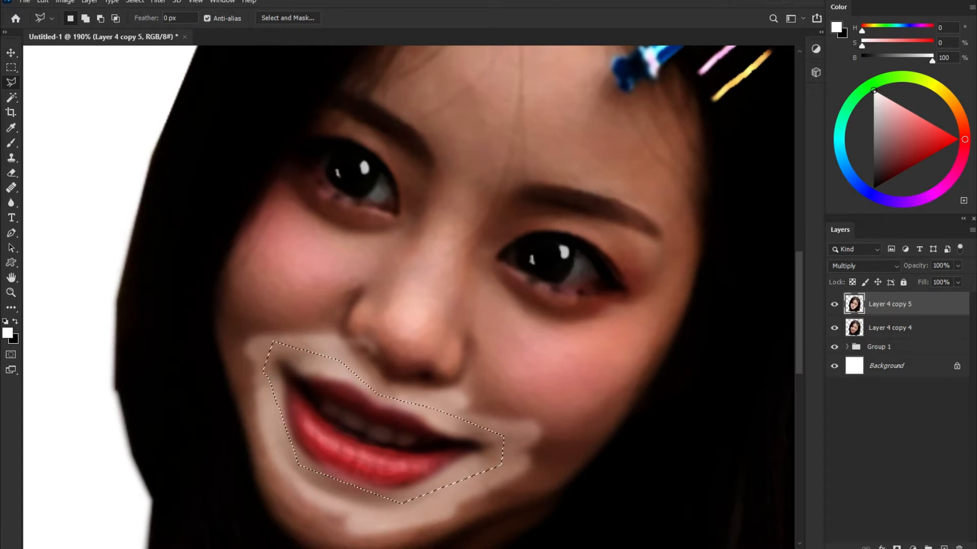
{"action": "left_click", "coordinate": [135, 1]}
{"action": "left_click", "coordinate": [145, 43]}
{"action": "key", "text": "Delete"}
{"action": "key", "text": "ctrl+d"}
Set the Multiply lip layer's opacity to 33%, compare the lips with and without it, and merge it with the head layer.
{"action": "scroll", "coordinate": [600, 274], "scroll_direction": "down", "scroll_amount": 2}
{"action": "left_click_drag", "start_coordinate": [933, 282], "coordinate": [898, 267]}
{"action": "left_click", "coordinate": [834, 304]}
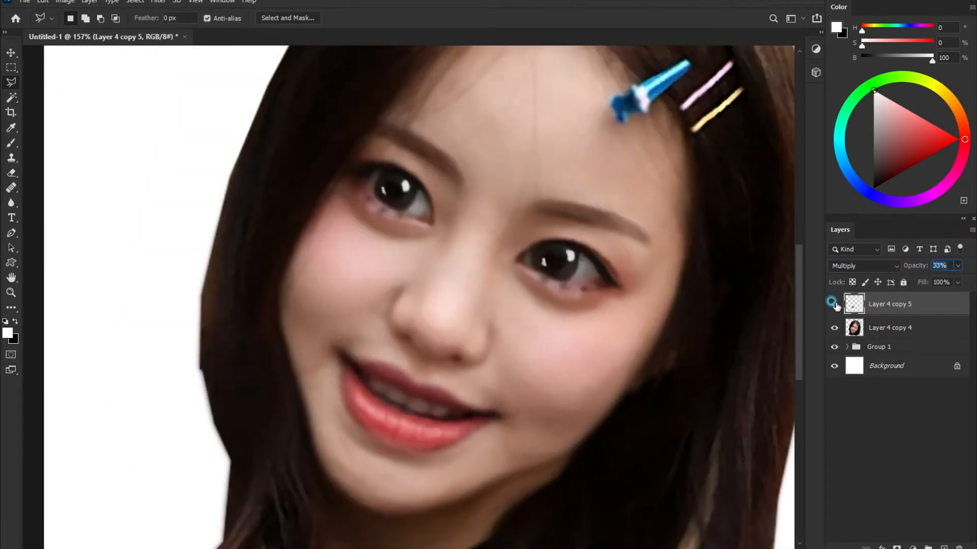
{"action": "left_click", "coordinate": [834, 304]}
{"action": "scroll", "coordinate": [574, 319], "scroll_direction": "down", "scroll_amount": 4}
{"action": "left_click", "coordinate": [880, 330], "text": "shift"}
{"action": "key", "text": "ctrl+e"}
Soften the skin around the eyes with the Blur tool.
{"action": "scroll", "coordinate": [489, 333], "scroll_direction": "up", "scroll_amount": 2}
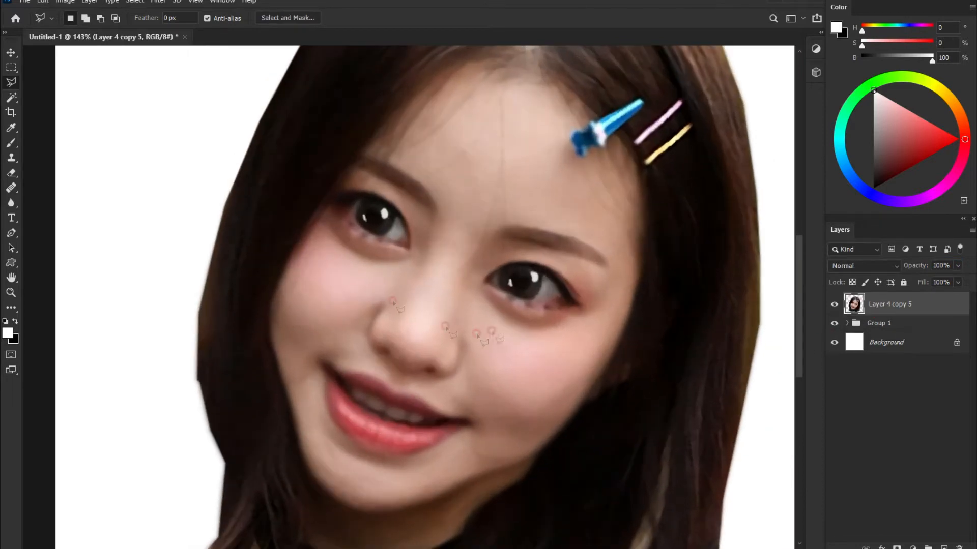
{"action": "left_click", "coordinate": [11, 203]}
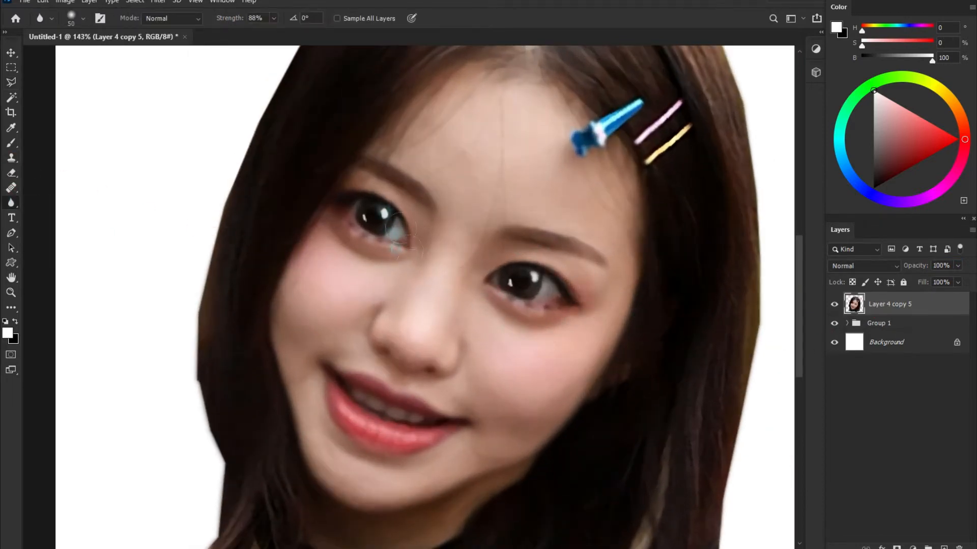
{"action": "scroll", "coordinate": [305, 368], "scroll_direction": "down", "scroll_amount": 5}
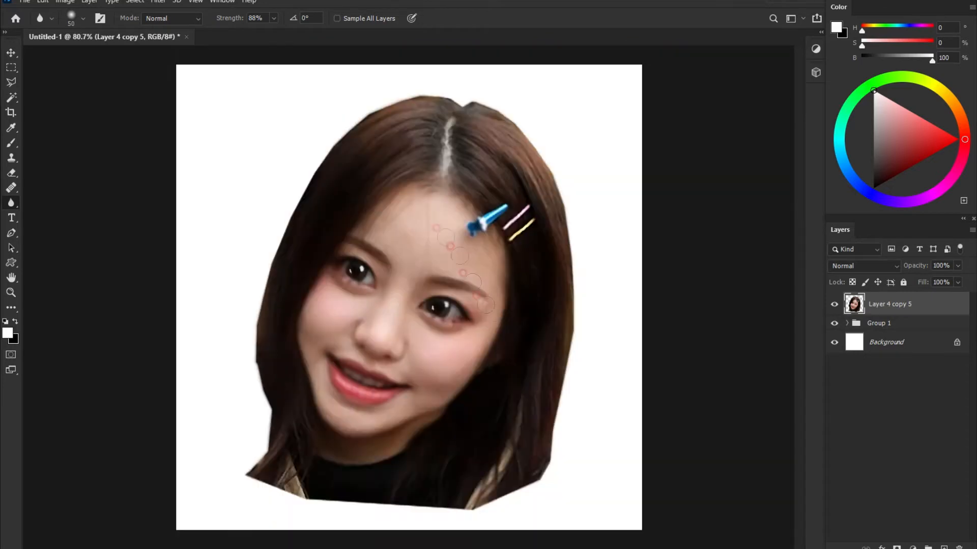
Hide the group with the original layers and erase the angular hair edges around the crown into a smooth outline.
{"action": "scroll", "coordinate": [335, 175], "scroll_direction": "up", "scroll_amount": 7}
{"action": "left_click", "coordinate": [11, 173]}
{"action": "left_click", "coordinate": [477, 182]}
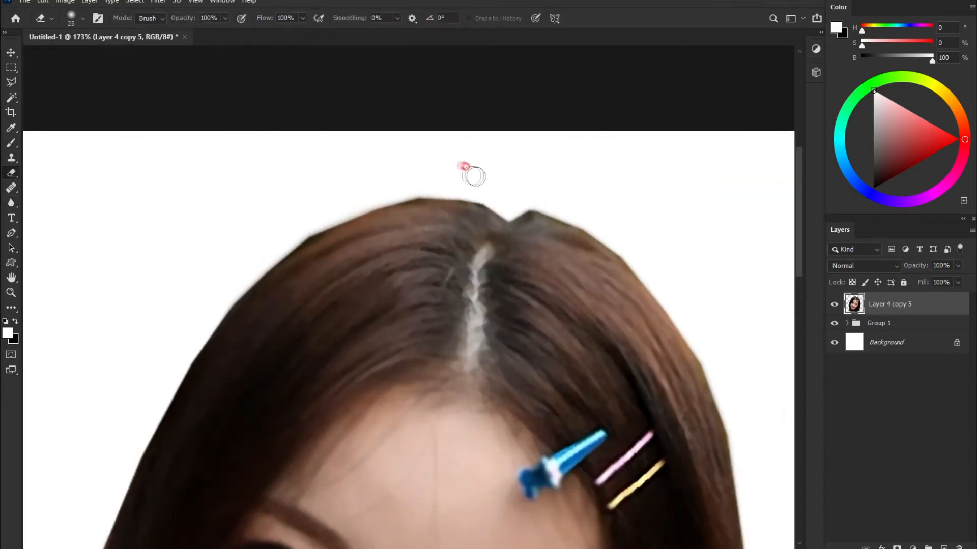
{"action": "left_click", "coordinate": [834, 323]}
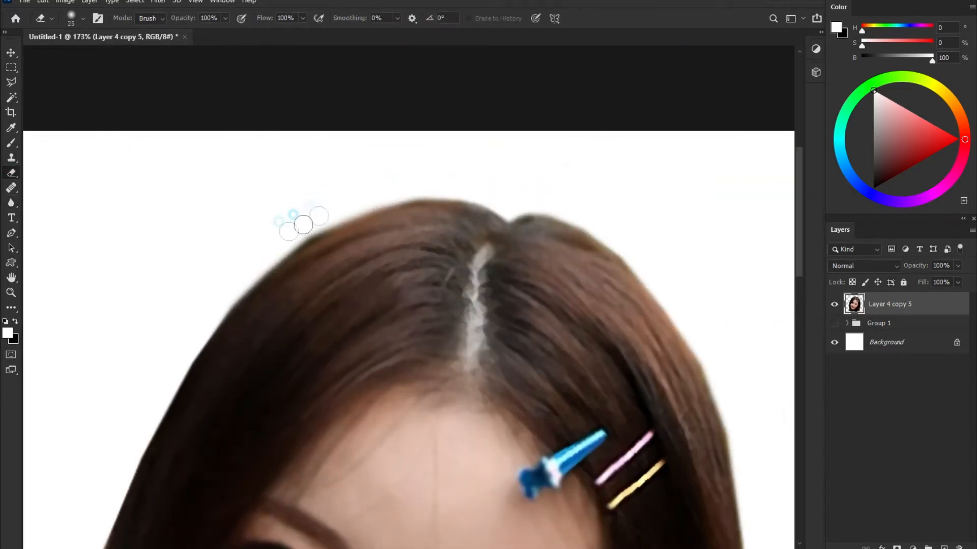
{"action": "scroll", "coordinate": [562, 179], "scroll_direction": "down", "scroll_amount": 3}
Erase the rough outer hair edges along both sides of the head to round off the silhouette.
{"action": "scroll", "coordinate": [224, 288], "scroll_direction": "up", "scroll_amount": 4}
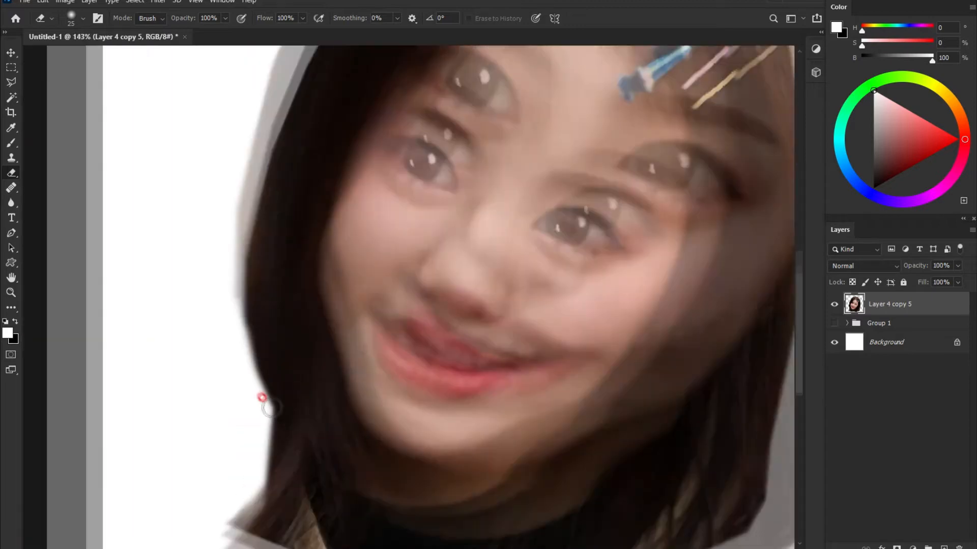
{"action": "scroll", "coordinate": [380, 392], "scroll_direction": "down", "scroll_amount": 3}
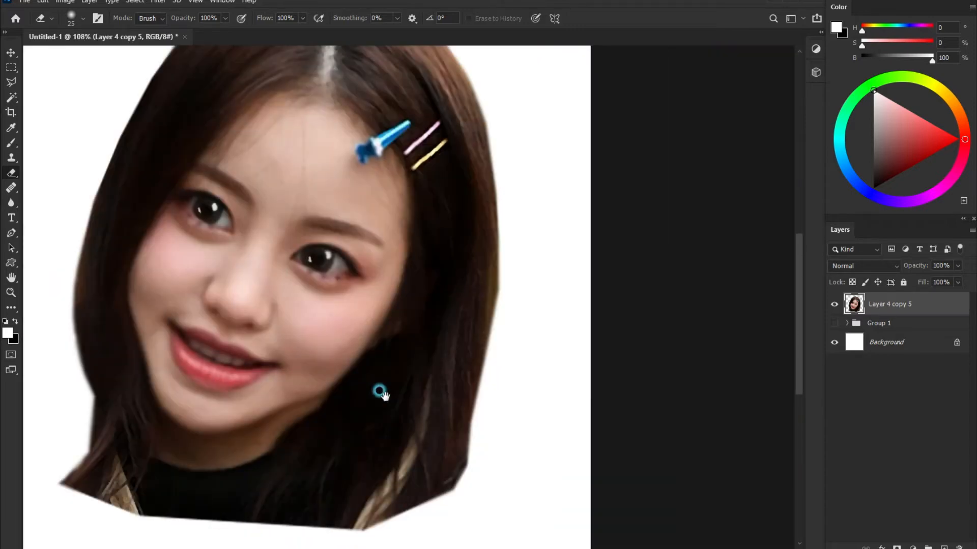
{"action": "scroll", "coordinate": [523, 170], "scroll_direction": "up", "scroll_amount": 4}
{"action": "scroll", "coordinate": [482, 470], "scroll_direction": "down", "scroll_amount": 4}
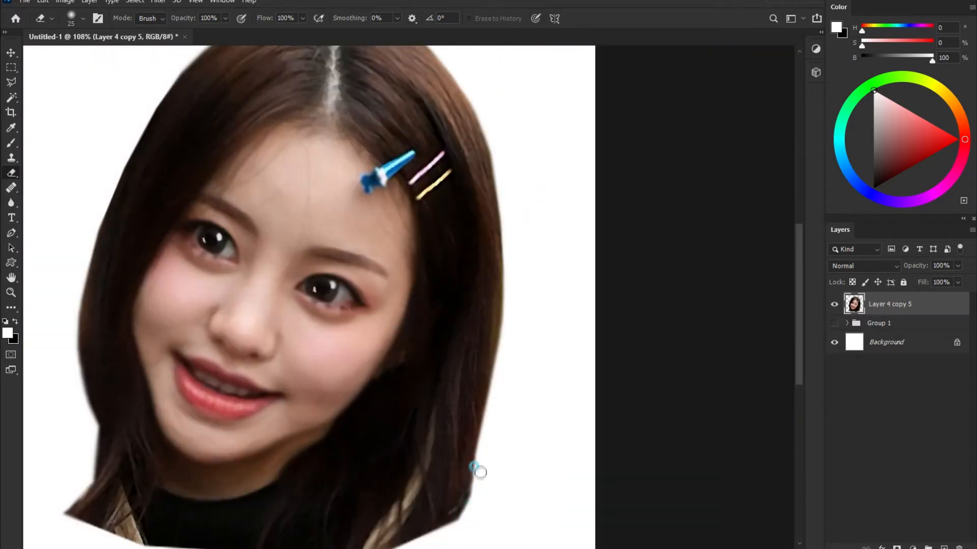
{"action": "scroll", "coordinate": [243, 356], "scroll_direction": "down", "scroll_amount": 3}
{"action": "scroll", "coordinate": [410, 466], "scroll_direction": "up", "scroll_amount": 4}
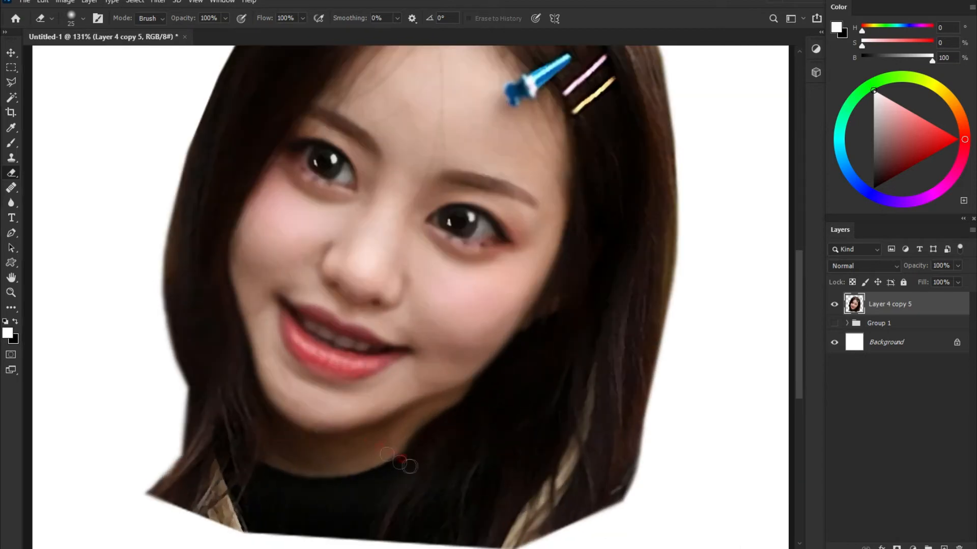
Clean up the dark hair edge along the jaw and neck with the Clone Stamp tool and soften it with the Blur tool.
{"action": "left_click", "coordinate": [12, 158]}
{"action": "mouse_move", "coordinate": [473, 407]}
{"action": "left_mouse_down"}
{"action": "mouse_move", "coordinate": [418, 435]}
{"action": "mouse_move", "coordinate": [459, 401]}
{"action": "mouse_move", "coordinate": [430, 414]}
{"action": "mouse_move", "coordinate": [412, 459]}
{"action": "left_mouse_up"}
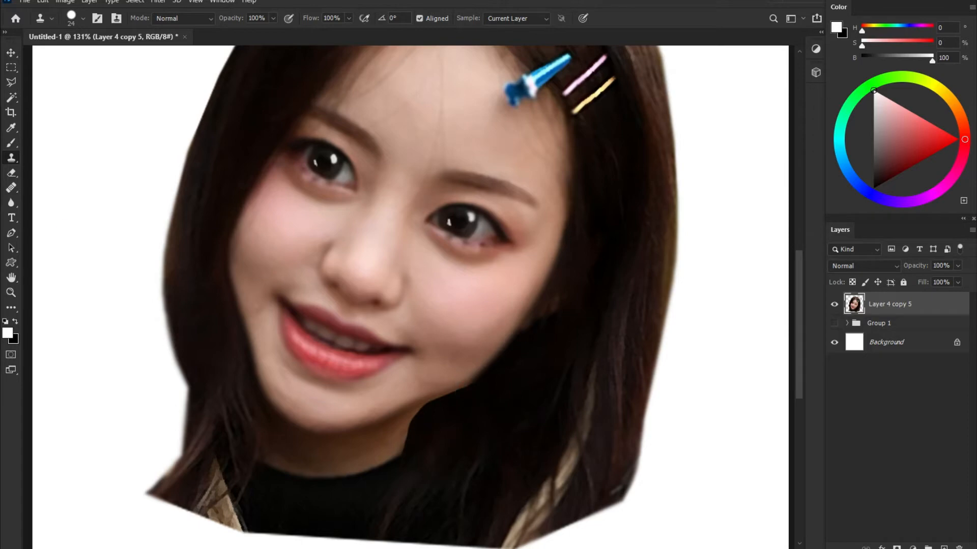
{"action": "left_click_drag", "start_coordinate": [467, 403], "coordinate": [407, 435]}
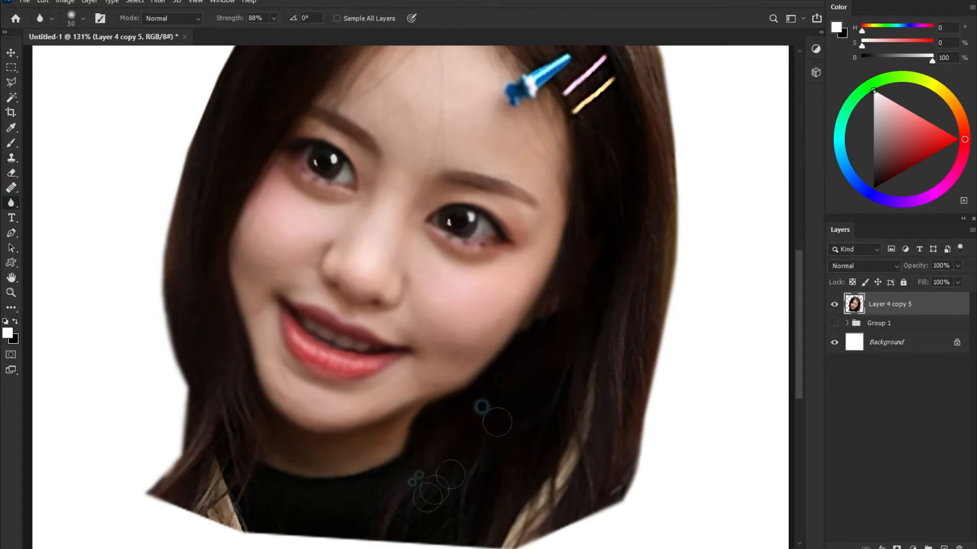
{"action": "left_click", "coordinate": [12, 157]}
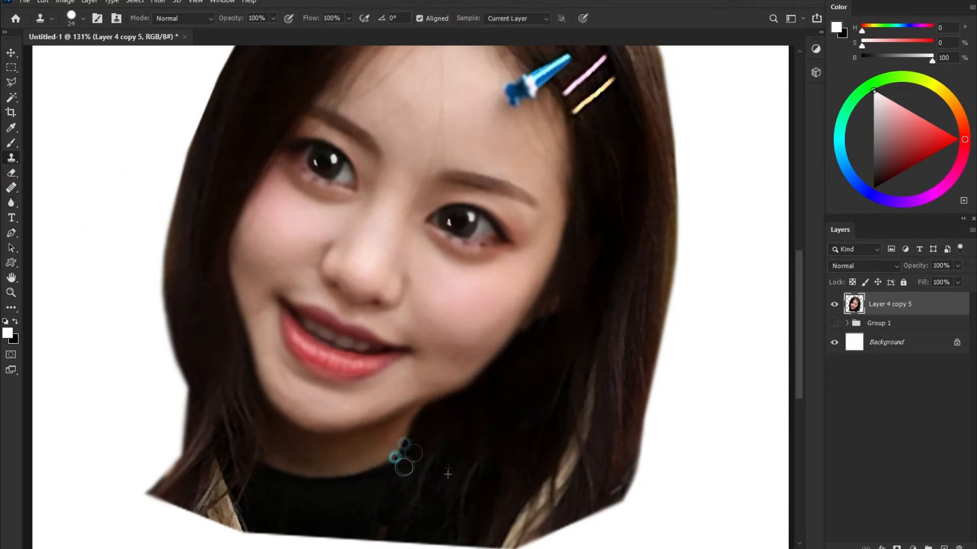
{"action": "left_click", "coordinate": [10, 202]}
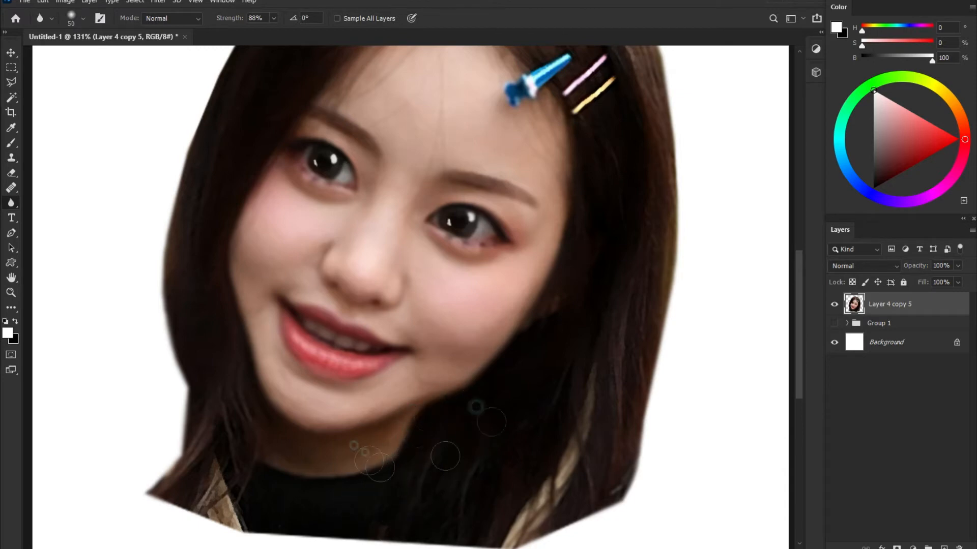
{"action": "scroll", "coordinate": [572, 378], "scroll_direction": "down", "scroll_amount": 8}
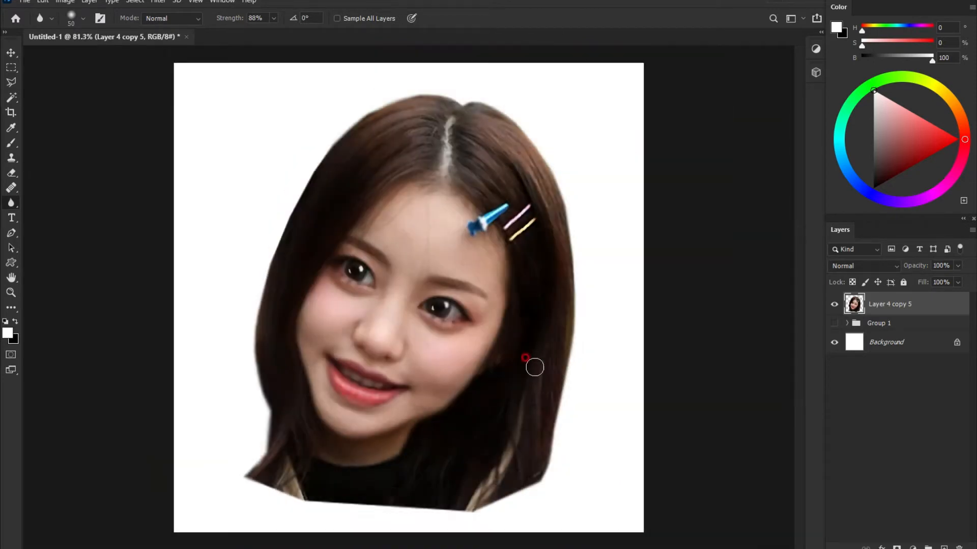
{"action": "scroll", "coordinate": [408, 298], "scroll_direction": "up", "scroll_amount": 1}
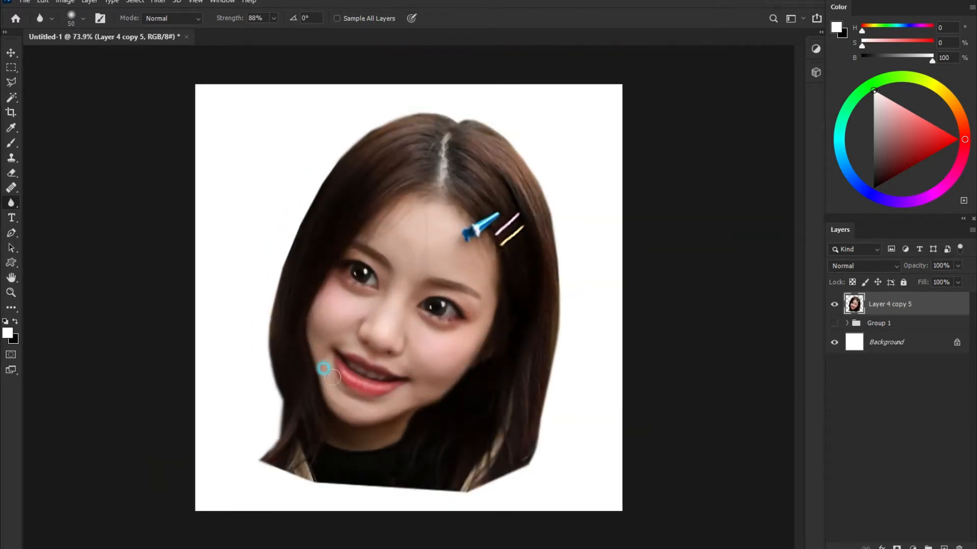
{"action": "scroll", "coordinate": [332, 374], "scroll_direction": "up", "scroll_amount": 7}
{"action": "right_click", "coordinate": [11, 202]}
{"action": "left_click", "coordinate": [62, 258]}
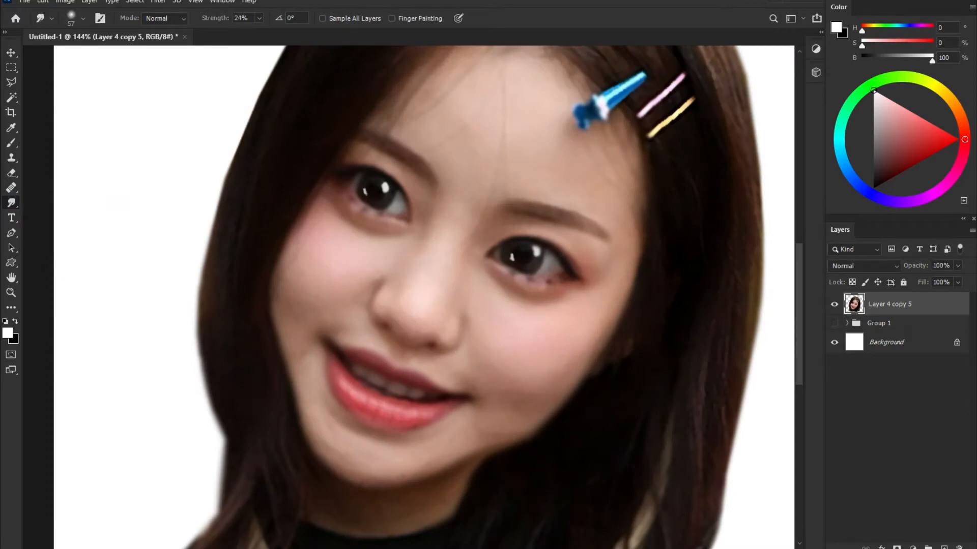
{"action": "mouse_move", "coordinate": [303, 358]}
{"action": "left_mouse_down"}
{"action": "mouse_move", "coordinate": [311, 297]}
{"action": "mouse_move", "coordinate": [285, 311]}
{"action": "left_mouse_up"}
{"action": "key", "text": "ctrl+z"}
{"action": "key", "text": "ctrl+z"}
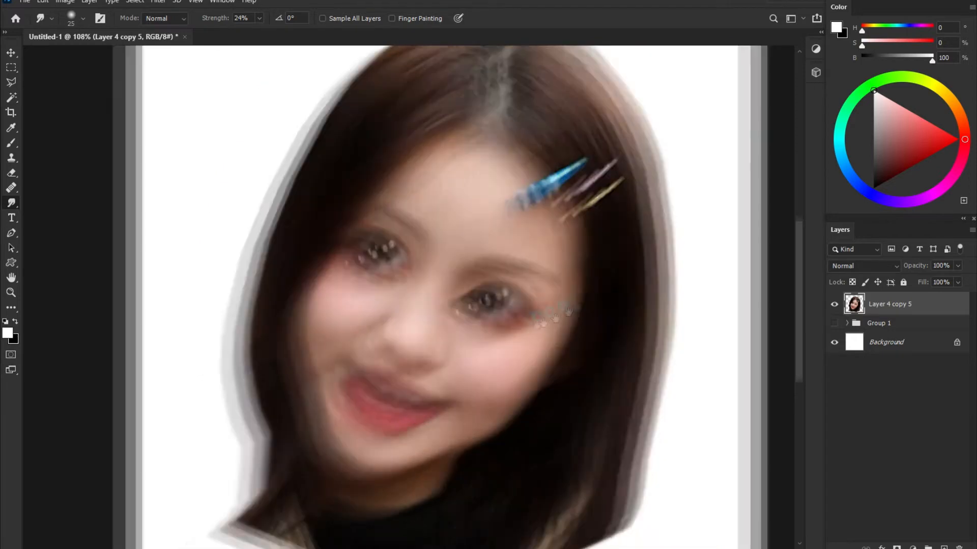
{"action": "scroll", "coordinate": [269, 405], "scroll_direction": "down", "scroll_amount": 2}
Soften the skin along the nose bridge and between the eyebrows with the Blur tool.
{"action": "key", "text": "o"}
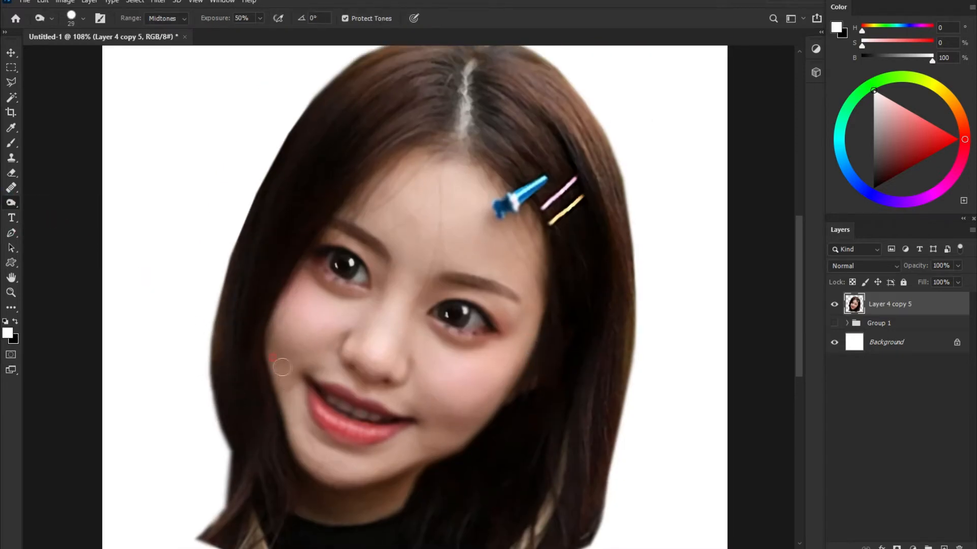
{"action": "right_click", "coordinate": [11, 203]}
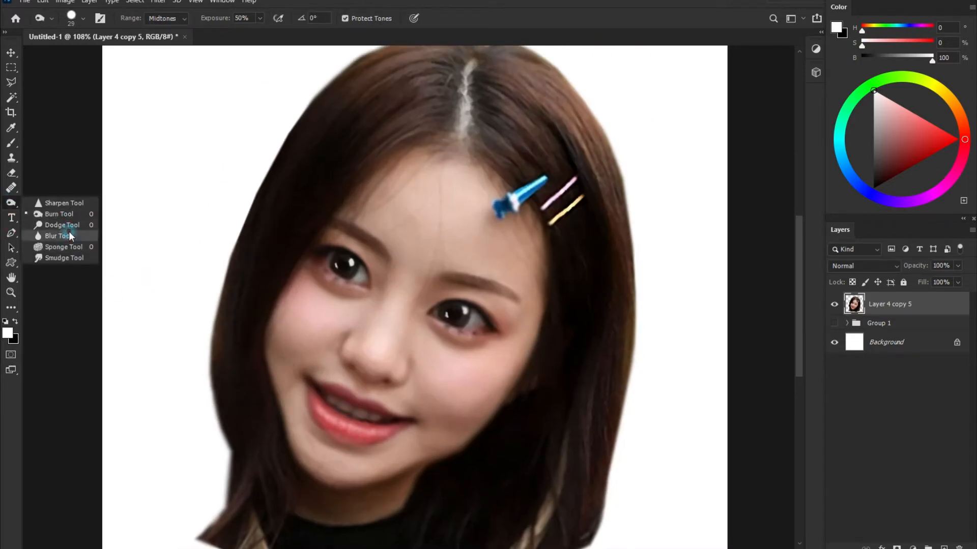
{"action": "left_click", "coordinate": [70, 235]}
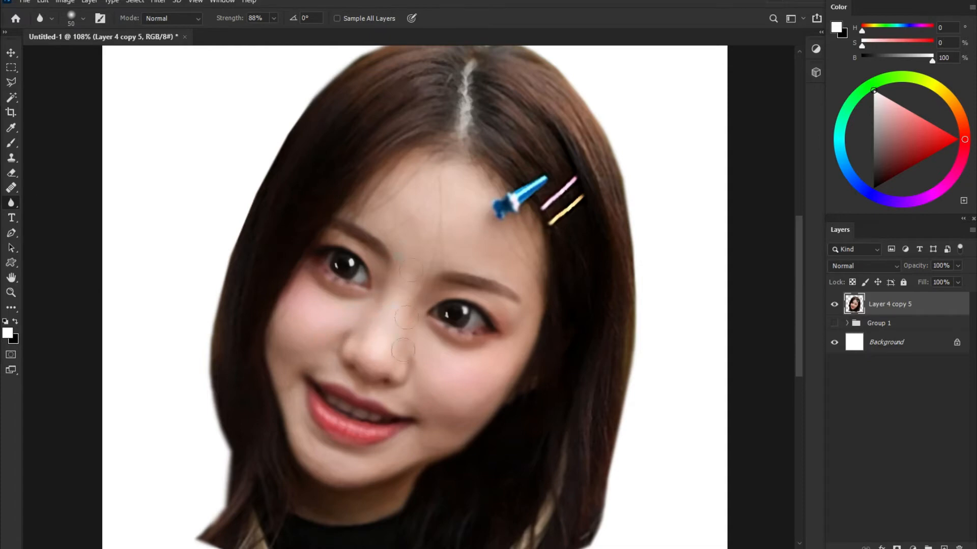
{"action": "scroll", "coordinate": [403, 350], "scroll_direction": "down", "scroll_amount": 4}
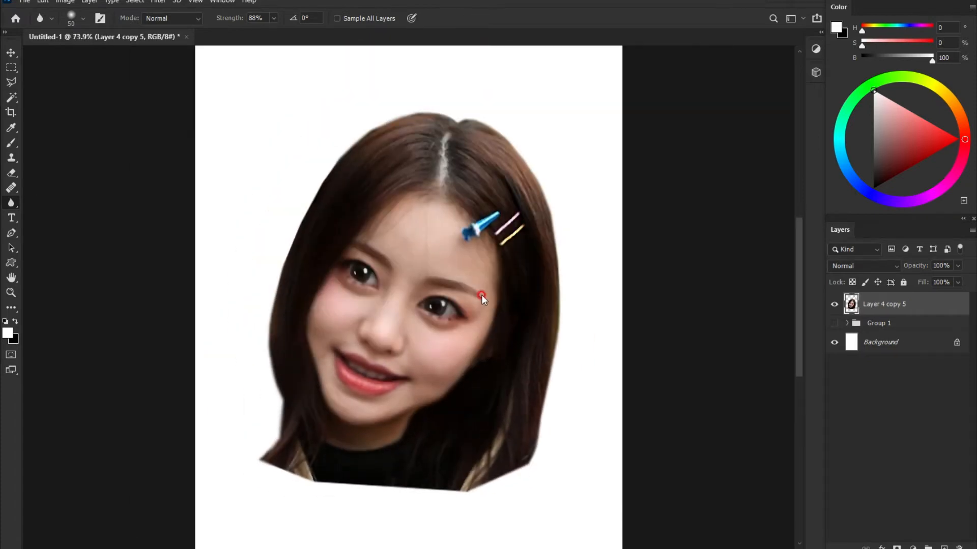
Move the enlarged head upward on the extended canvas.
{"action": "scroll", "coordinate": [481, 295], "scroll_direction": "down", "scroll_amount": 2}
{"action": "left_click", "coordinate": [16, 56]}
{"action": "left_click_drag", "start_coordinate": [431, 305], "coordinate": [438, 225]}
Take the original photo Layer 1 out of Group 1, place it directly beneath the head layer, and hide the group.
{"action": "left_click", "coordinate": [847, 323]}
{"action": "left_click", "coordinate": [833, 389]}
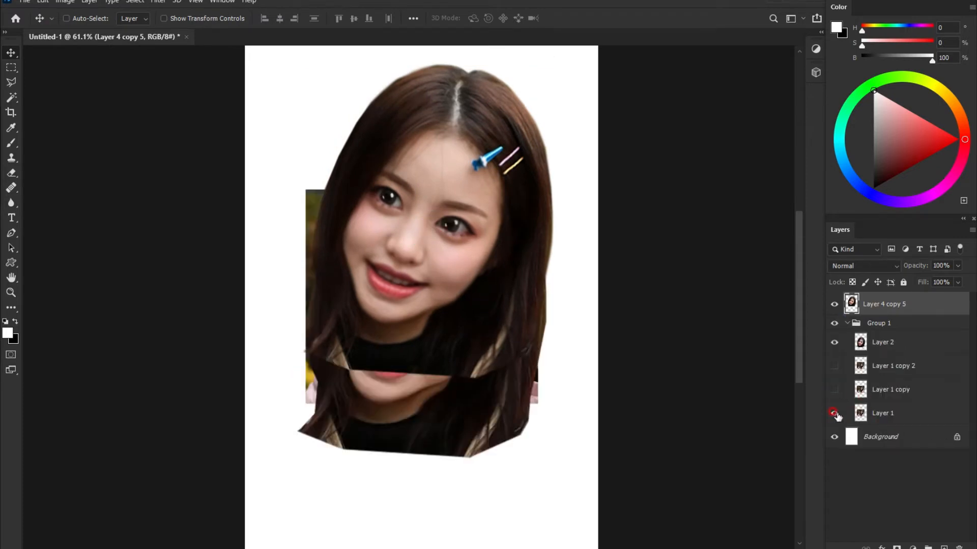
{"action": "left_click", "coordinate": [907, 414]}
{"action": "left_click_drag", "start_coordinate": [443, 315], "coordinate": [434, 415]}
{"action": "left_click", "coordinate": [834, 347]}
{"action": "left_click_drag", "start_coordinate": [903, 416], "coordinate": [944, 547]}
{"action": "left_click_drag", "start_coordinate": [901, 328], "coordinate": [905, 443]}
{"action": "left_click", "coordinate": [835, 347]}
{"action": "left_click", "coordinate": [847, 347]}
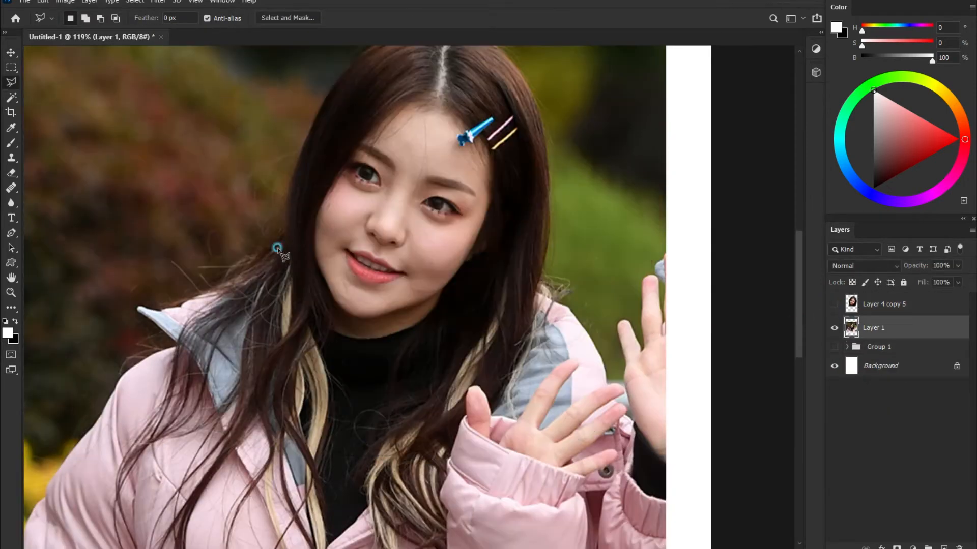
Outline the original head and the background above the shoulders on Layer 1 with the Polygonal Lasso and delete them.
{"action": "left_click", "coordinate": [277, 248]}
{"action": "left_click", "coordinate": [278, 354]}
{"action": "left_click", "coordinate": [299, 414]}
{"action": "left_click", "coordinate": [329, 430]}
{"action": "left_click", "coordinate": [390, 425]}
{"action": "left_click", "coordinate": [506, 291]}
{"action": "left_click", "coordinate": [529, 277]}
{"action": "left_click", "coordinate": [557, 204]}
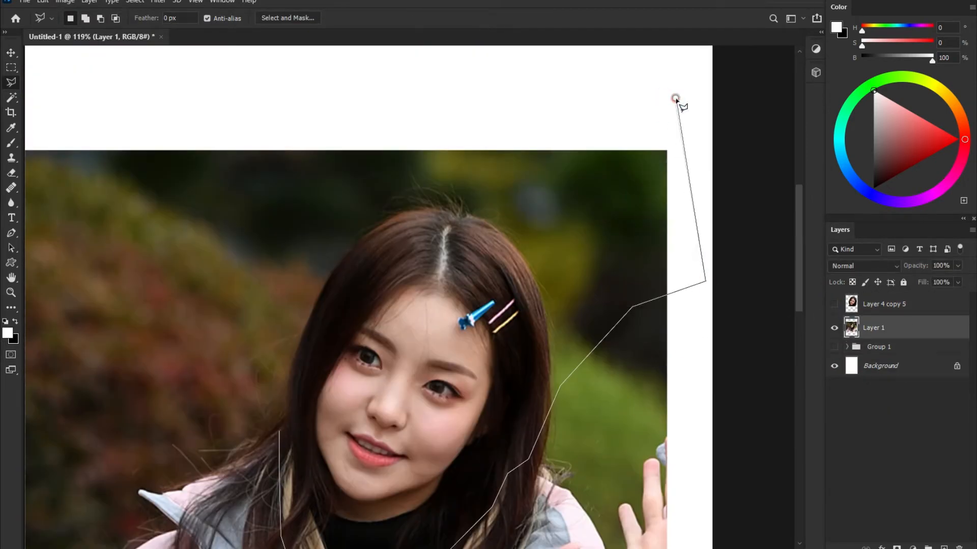
{"action": "left_click", "coordinate": [99, 92]}
{"action": "left_click", "coordinate": [81, 418]}
{"action": "left_click", "coordinate": [251, 419]}
{"action": "key", "text": "Delete"}
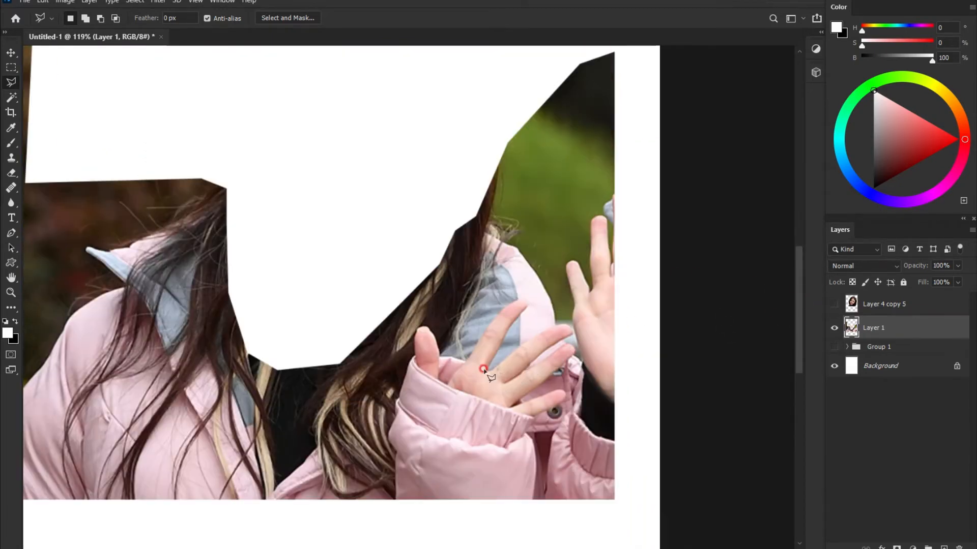
Outline the front hand and its pink sleeve with the Polygonal Lasso and copy them to a new layer.
{"action": "left_click", "coordinate": [377, 352]}
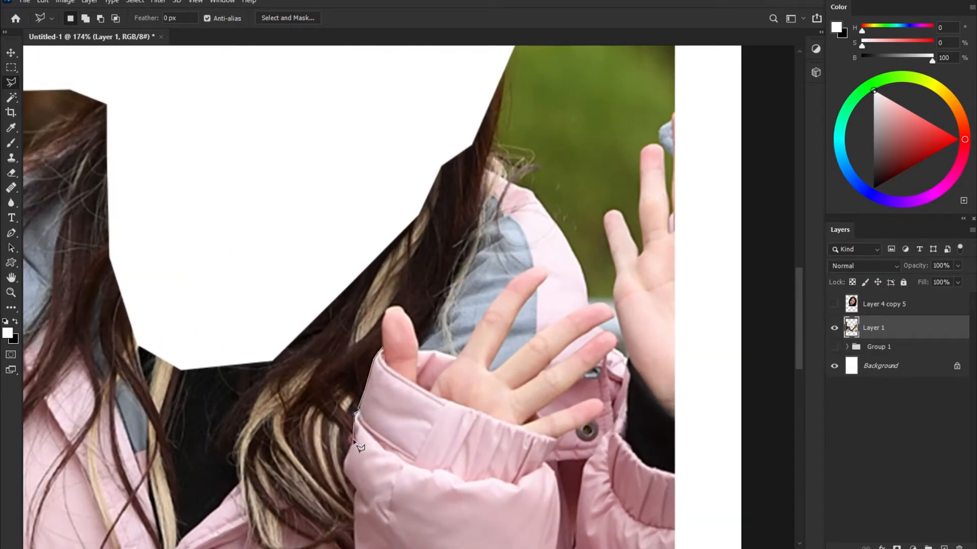
{"action": "left_click", "coordinate": [353, 488]}
{"action": "left_click_drag", "start_coordinate": [353, 489], "coordinate": [383, 362]}
{"action": "left_click", "coordinate": [383, 431]}
{"action": "left_click", "coordinate": [396, 450]}
{"action": "left_click", "coordinate": [571, 445]}
{"action": "left_click", "coordinate": [583, 433]}
{"action": "left_click", "coordinate": [591, 392]}
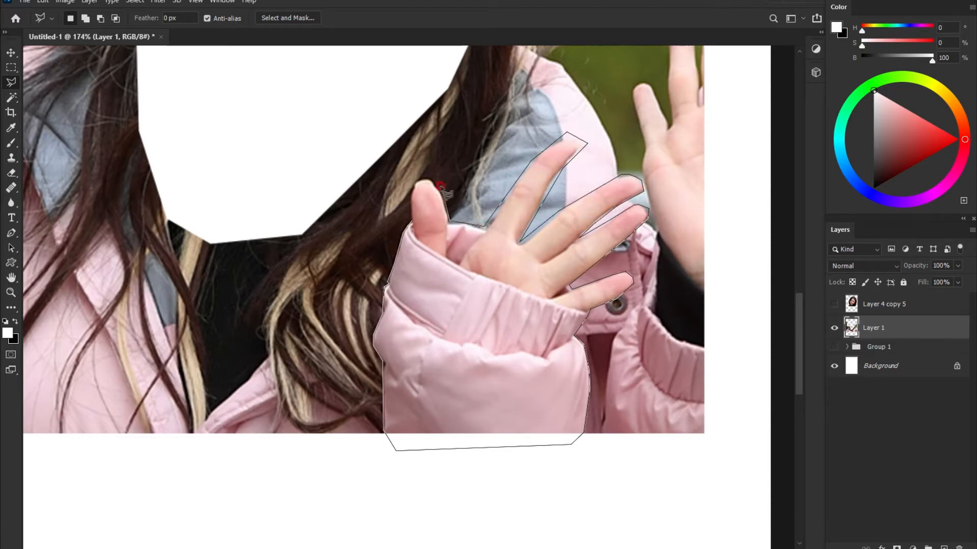
{"action": "left_click", "coordinate": [412, 224]}
{"action": "key", "text": "ctrl+j"}
Show the enlarged head again, place the copied hand layer above it, and compare the composition with and without the head.
{"action": "key", "text": "v"}
{"action": "left_click_drag", "start_coordinate": [476, 285], "coordinate": [473, 275]}
{"action": "left_click", "coordinate": [834, 304]}
{"action": "left_click_drag", "start_coordinate": [880, 333], "coordinate": [884, 299]}
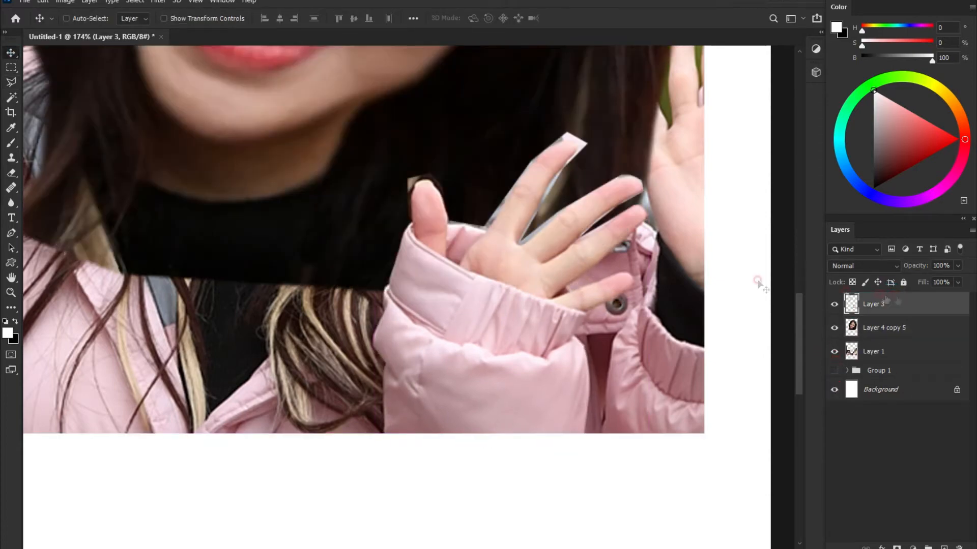
{"action": "scroll", "coordinate": [445, 264], "scroll_direction": "down", "scroll_amount": 6}
{"action": "left_click_drag", "start_coordinate": [355, 155], "coordinate": [313, 300]}
{"action": "left_click_drag", "start_coordinate": [331, 359], "coordinate": [408, 324]}
{"action": "left_click", "coordinate": [835, 326]}
{"action": "left_click", "coordinate": [834, 326]}
{"action": "scroll", "coordinate": [615, 365], "scroll_direction": "up", "scroll_amount": 6}
Outline the second raised hand, its sleeve and the green background on Layer 1 and delete them.
{"action": "left_click", "coordinate": [883, 347]}
{"action": "scroll", "coordinate": [620, 375], "scroll_direction": "up", "scroll_amount": 1}
{"action": "scroll", "coordinate": [621, 376], "scroll_direction": "up", "scroll_amount": 1}
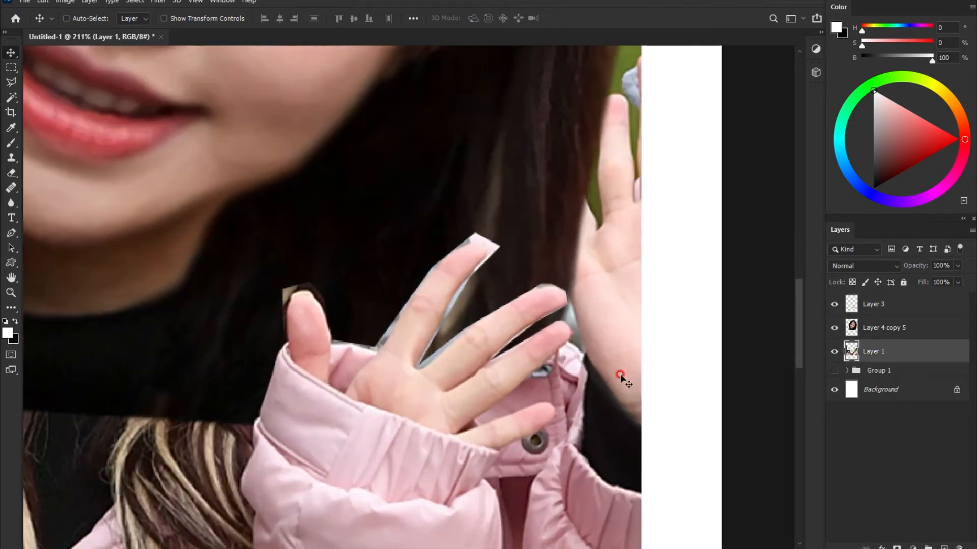
{"action": "key", "text": "l"}
{"action": "left_click_drag", "start_coordinate": [612, 148], "coordinate": [576, 431]}
{"action": "left_click", "coordinate": [654, 87]}
{"action": "left_click", "coordinate": [544, 61]}
{"action": "left_click_drag", "start_coordinate": [514, 542], "coordinate": [559, 207]}
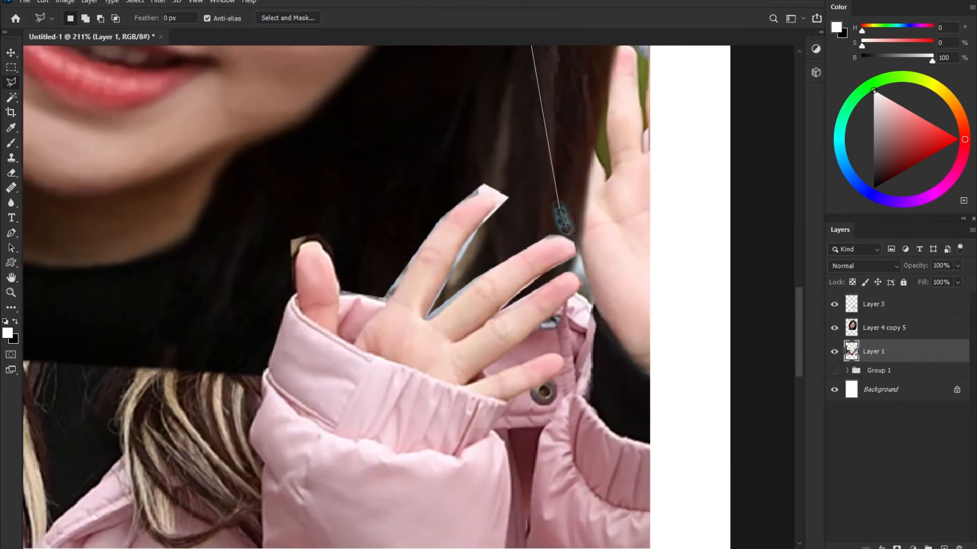
{"action": "left_click", "coordinate": [569, 263]}
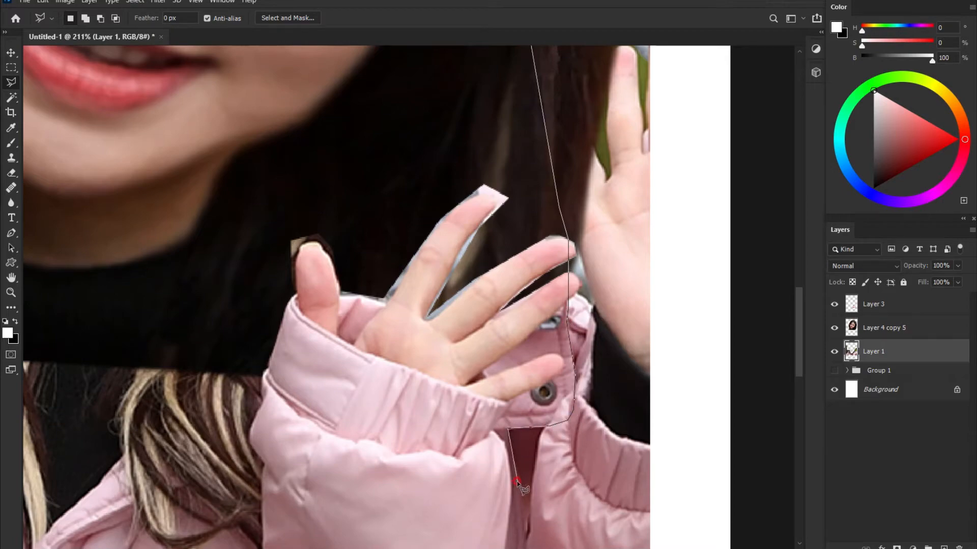
{"action": "left_click_drag", "start_coordinate": [517, 483], "coordinate": [528, 320]}
{"action": "left_click", "coordinate": [533, 424]}
{"action": "left_click", "coordinate": [702, 433]}
{"action": "left_click", "coordinate": [730, 316]}
{"action": "left_click_drag", "start_coordinate": [669, 172], "coordinate": [558, 346]}
{"action": "left_click", "coordinate": [614, 117]}
{"action": "left_click_drag", "start_coordinate": [615, 116], "coordinate": [547, 460]}
{"action": "double_click", "coordinate": [548, 106]}
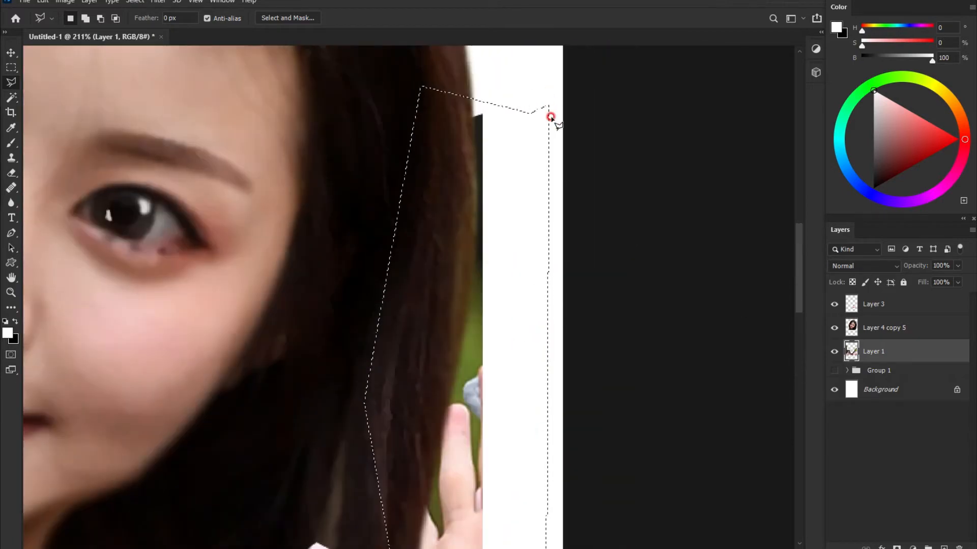
{"action": "key", "text": "Delete"}
{"action": "key", "text": "ctrl+d"}
Roughly cut away the photo background beside the shoulder and collar on Layer 1 with the Polygonal Lasso.
{"action": "scroll", "coordinate": [315, 297], "scroll_direction": "down", "scroll_amount": 12}
{"action": "scroll", "coordinate": [203, 285], "scroll_direction": "up", "scroll_amount": 4}
{"action": "left_click_drag", "start_coordinate": [203, 285], "coordinate": [463, 204]}
{"action": "left_click", "coordinate": [284, 87]}
{"action": "left_click", "coordinate": [325, 214]}
{"action": "left_click", "coordinate": [337, 280]}
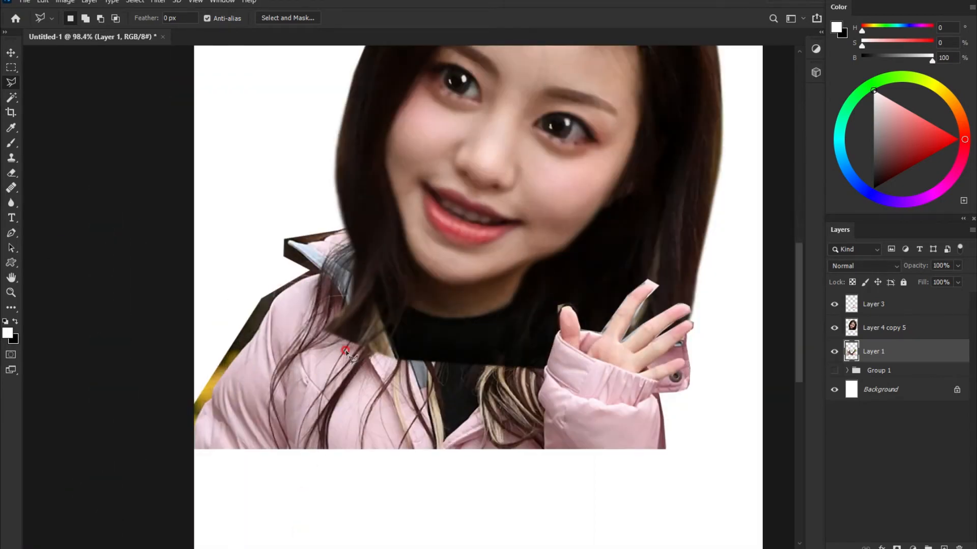
Trace closely around the blue collar tip and delete the dark background remnants surrounding it.
{"action": "scroll", "coordinate": [318, 371], "scroll_direction": "up", "scroll_amount": 8}
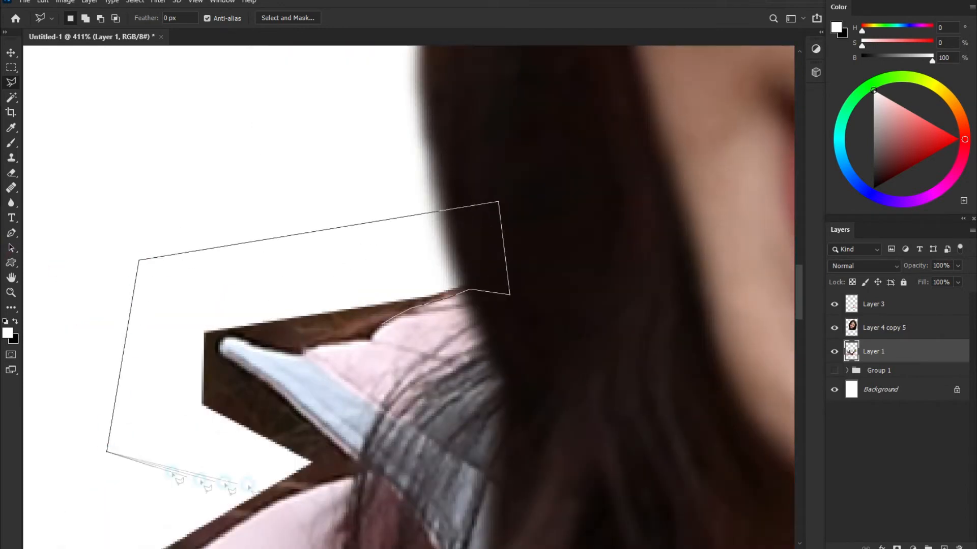
{"action": "left_click", "coordinate": [338, 480]}
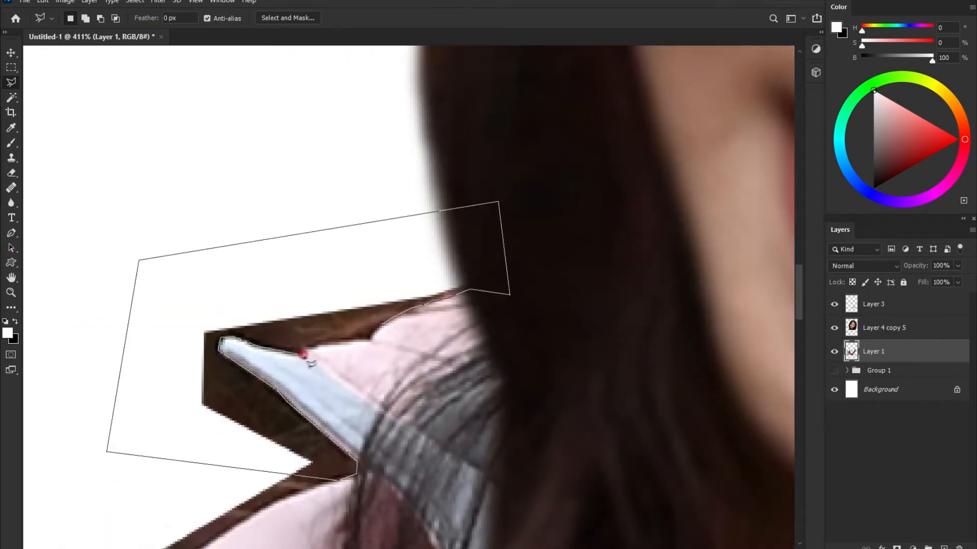
{"action": "left_click", "coordinate": [373, 339]}
{"action": "key", "text": "Delete"}
{"action": "key", "text": "ctrl+d"}
Trace the pink coat's outer shoulder and sleeve edge and delete the dark and yellow background remnants beside it.
{"action": "left_click", "coordinate": [372, 95]}
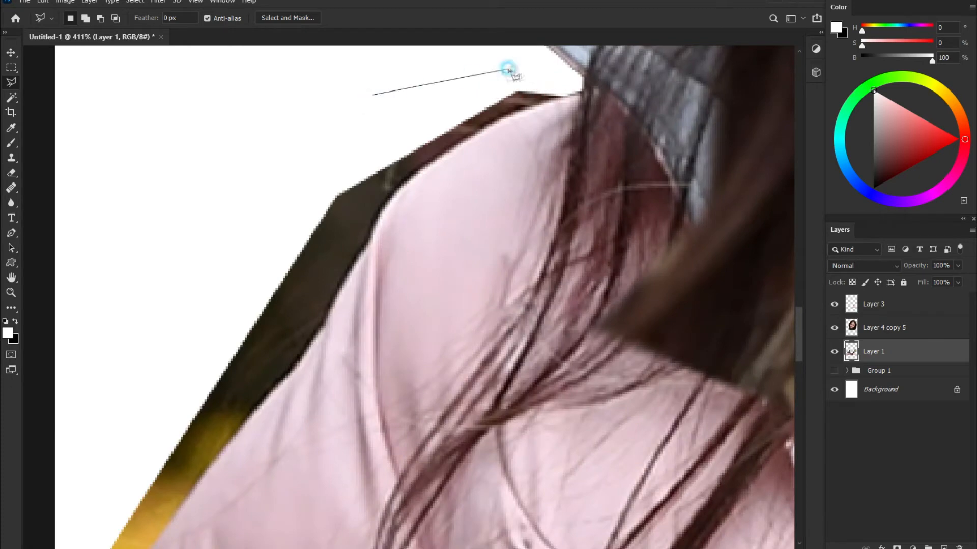
{"action": "left_click", "coordinate": [538, 80]}
{"action": "left_click", "coordinate": [567, 93]}
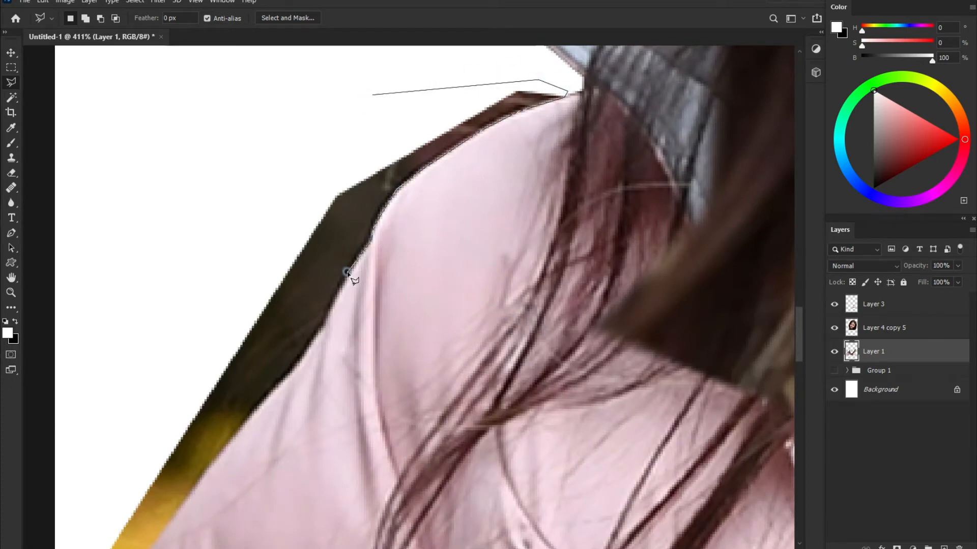
{"action": "left_click", "coordinate": [324, 326]}
{"action": "left_click_drag", "start_coordinate": [311, 351], "coordinate": [431, 182]}
{"action": "left_click", "coordinate": [428, 186]}
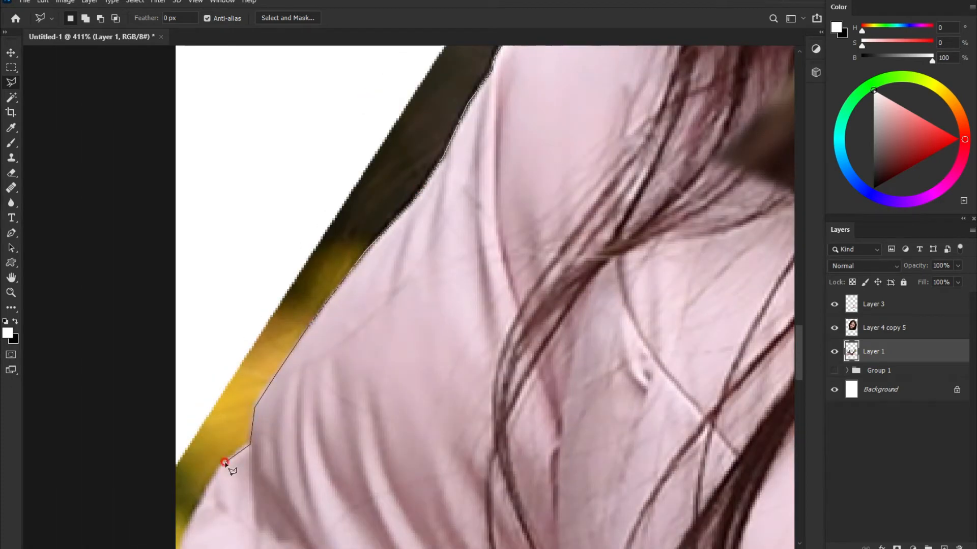
{"action": "left_click", "coordinate": [212, 477]}
{"action": "left_click_drag", "start_coordinate": [212, 477], "coordinate": [317, 290]}
{"action": "left_click", "coordinate": [301, 323]}
{"action": "left_click", "coordinate": [275, 399]}
{"action": "left_click", "coordinate": [220, 120]}
{"action": "left_click_drag", "start_coordinate": [298, 105], "coordinate": [153, 545]}
{"action": "left_click", "coordinate": [268, 135]}
{"action": "left_click", "coordinate": [451, 179]}
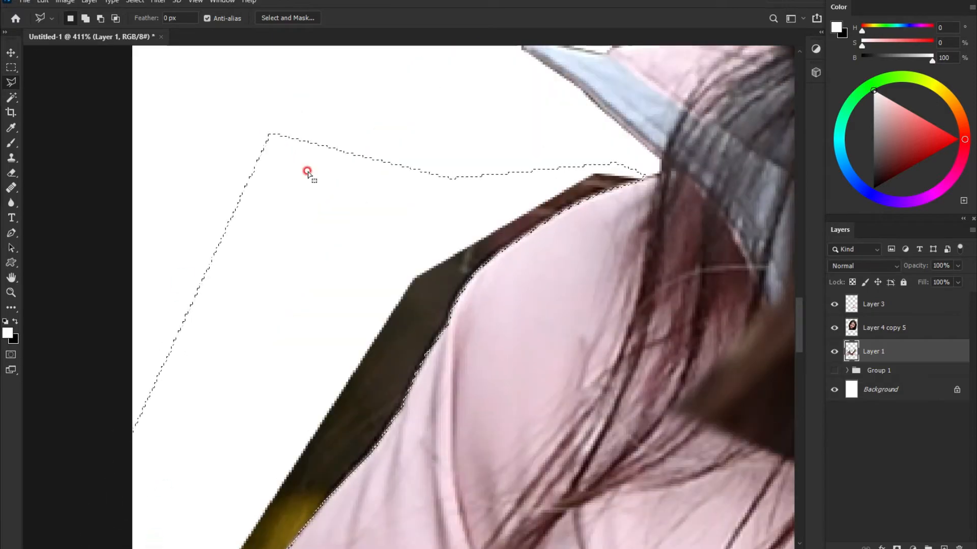
{"action": "key", "text": "Delete"}
{"action": "key", "text": "ctrl+d"}
Outline the leftover coat strip beside the front sleeve on Layer 1 and delete it.
{"action": "scroll", "coordinate": [458, 276], "scroll_direction": "down", "scroll_amount": 12}
{"action": "scroll", "coordinate": [585, 394], "scroll_direction": "up", "scroll_amount": 9}
{"action": "left_click", "coordinate": [555, 321]}
{"action": "left_click", "coordinate": [554, 498]}
{"action": "left_click", "coordinate": [648, 484]}
{"action": "left_click", "coordinate": [653, 323]}
{"action": "left_click", "coordinate": [631, 289]}
{"action": "double_click", "coordinate": [528, 289]}
{"action": "left_click_drag", "start_coordinate": [925, 351], "coordinate": [926, 301]}
{"action": "key", "text": "Delete"}
{"action": "key", "text": "ctrl+d"}
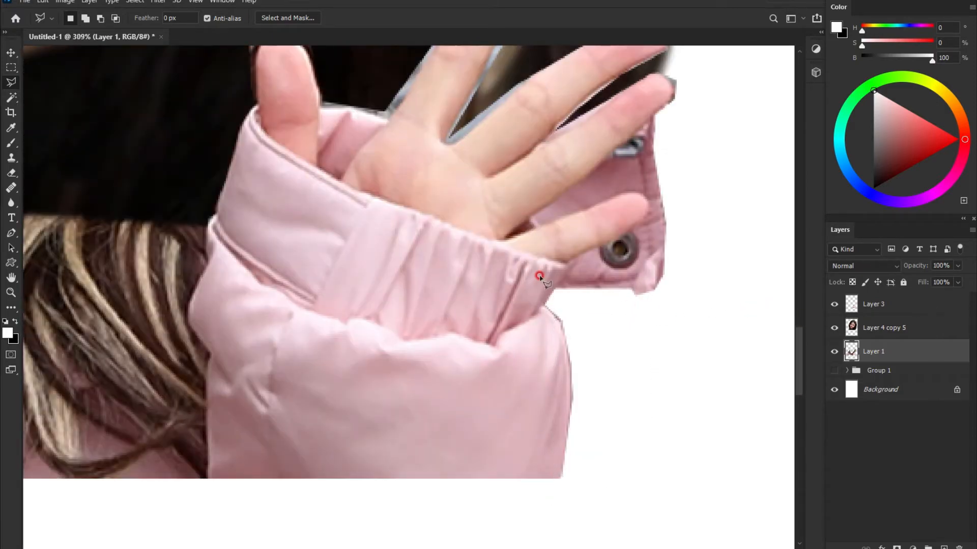
Undo the strip deletion, subtract the lower edge of the coat flap from the selection, and delete the remaining strip.
{"action": "key", "text": "ctrl+z"}
{"action": "left_click", "coordinate": [474, 297], "text": "alt"}
{"action": "left_click", "coordinate": [543, 304]}
{"action": "left_click", "coordinate": [680, 298]}
{"action": "double_click", "coordinate": [411, 234]}
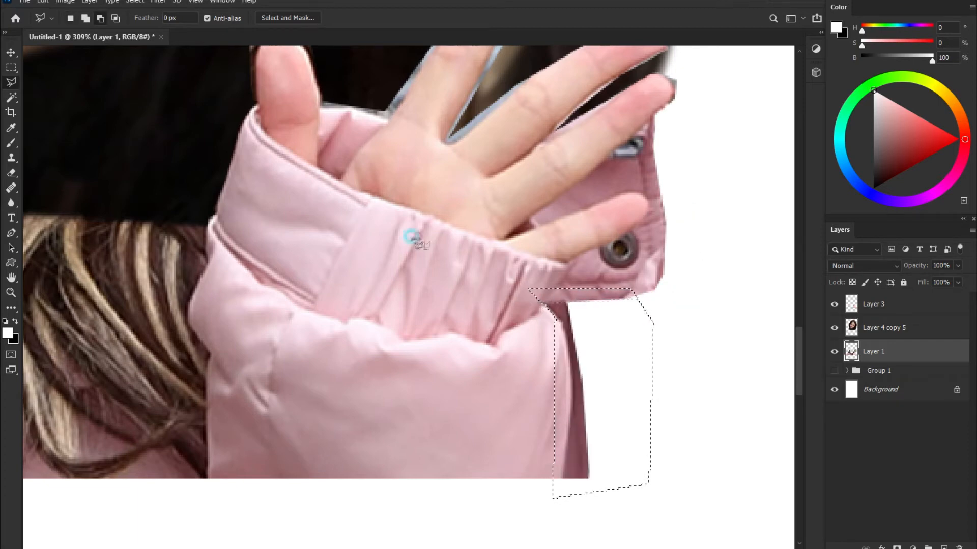
{"action": "key", "text": "Delete"}
Erase the dark fringe along the outer edge of the front sleeve on Layer 3 with a size 7 eraser.
{"action": "left_click", "coordinate": [879, 305]}
{"action": "scroll", "coordinate": [600, 305], "scroll_direction": "up", "scroll_amount": 2}
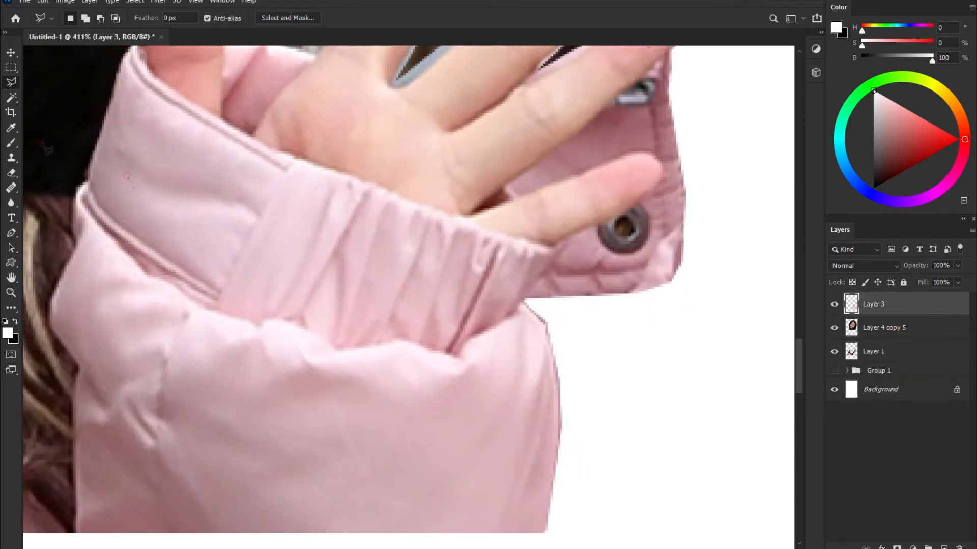
{"action": "key", "text": "e"}
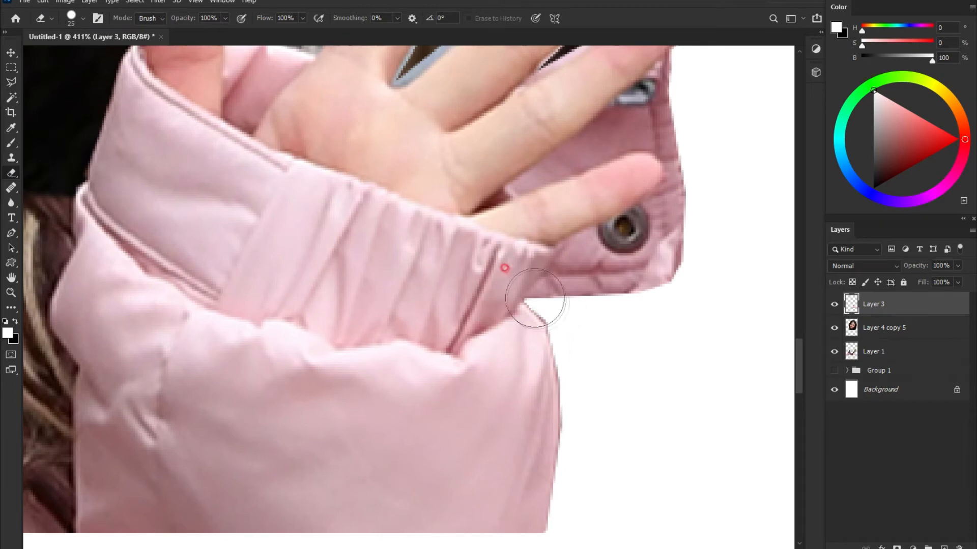
{"action": "key", "text": "bracketleft"}
{"action": "key", "text": "bracketleft"}
{"action": "mouse_move", "coordinate": [531, 300]}
{"action": "left_mouse_down"}
{"action": "mouse_move", "coordinate": [563, 399]}
{"action": "mouse_move", "coordinate": [550, 540]}
{"action": "left_mouse_up"}
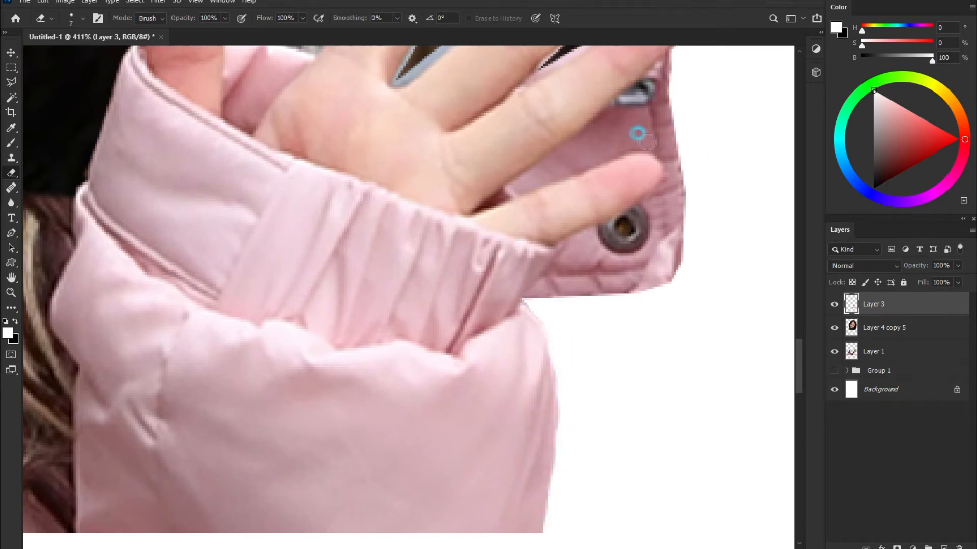
Erase the grey and dark background remnants between the raised fingers on Layer 3 with a size 2 eraser.
{"action": "scroll", "coordinate": [642, 133], "scroll_direction": "up", "scroll_amount": 5}
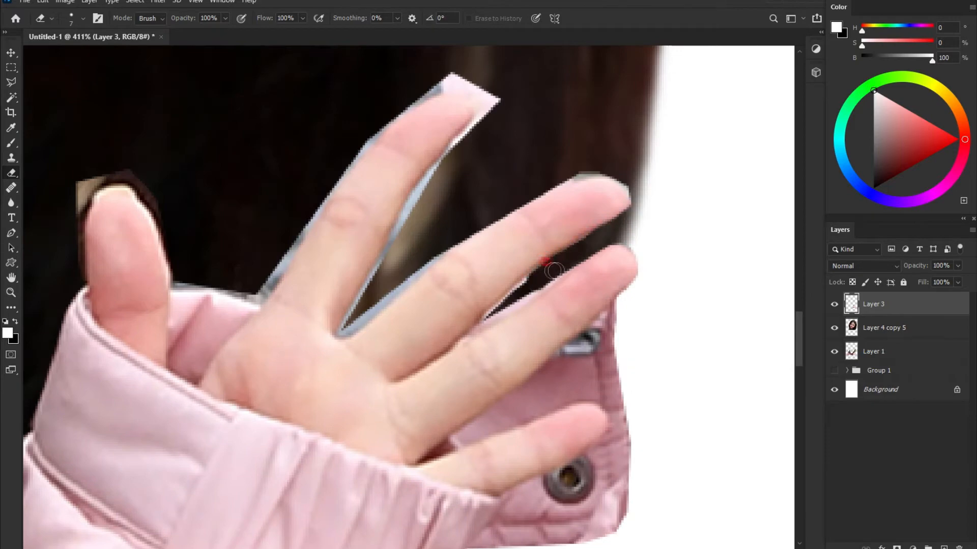
{"action": "left_click_drag", "start_coordinate": [554, 271], "coordinate": [531, 283]}
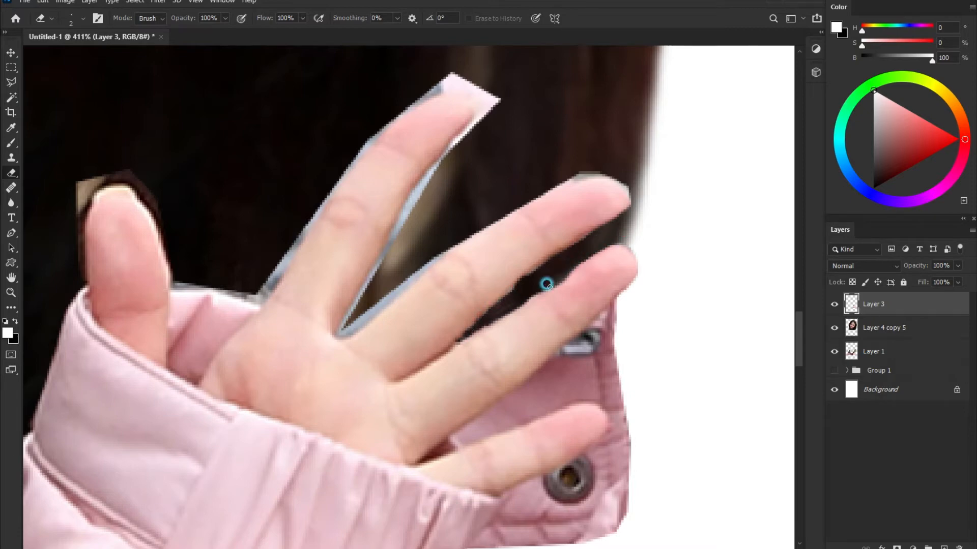
{"action": "key", "text": "z"}
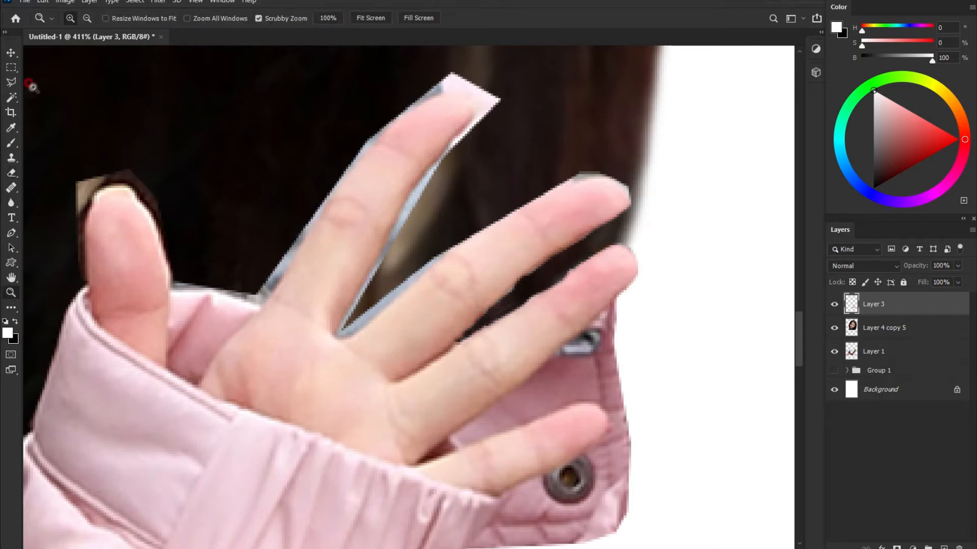
{"action": "key", "text": "e"}
{"action": "left_click_drag", "start_coordinate": [480, 101], "coordinate": [477, 115]}
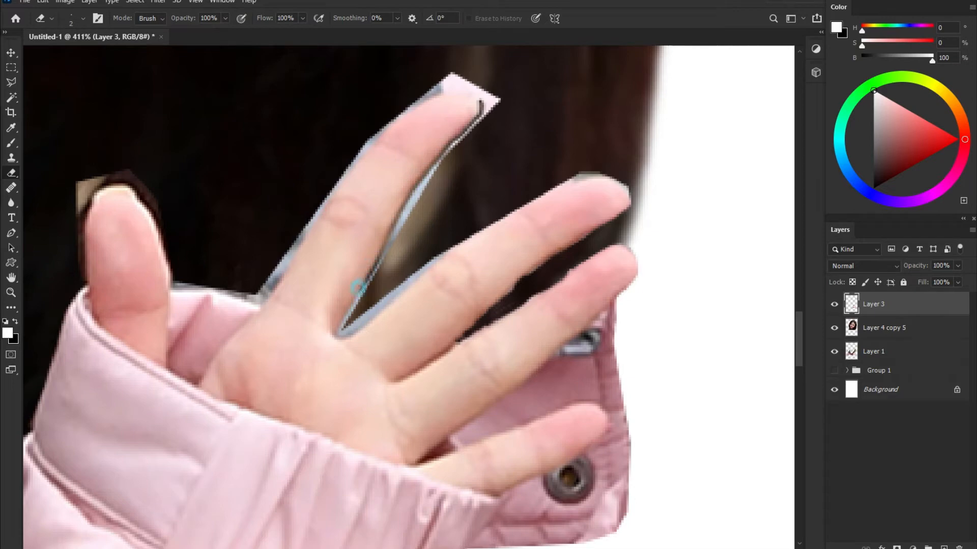
{"action": "mouse_move", "coordinate": [385, 304]}
{"action": "left_mouse_down"}
{"action": "mouse_move", "coordinate": [355, 316]}
{"action": "mouse_move", "coordinate": [367, 305]}
{"action": "mouse_move", "coordinate": [352, 326]}
{"action": "mouse_move", "coordinate": [350, 301]}
{"action": "mouse_move", "coordinate": [451, 144]}
{"action": "left_mouse_up"}
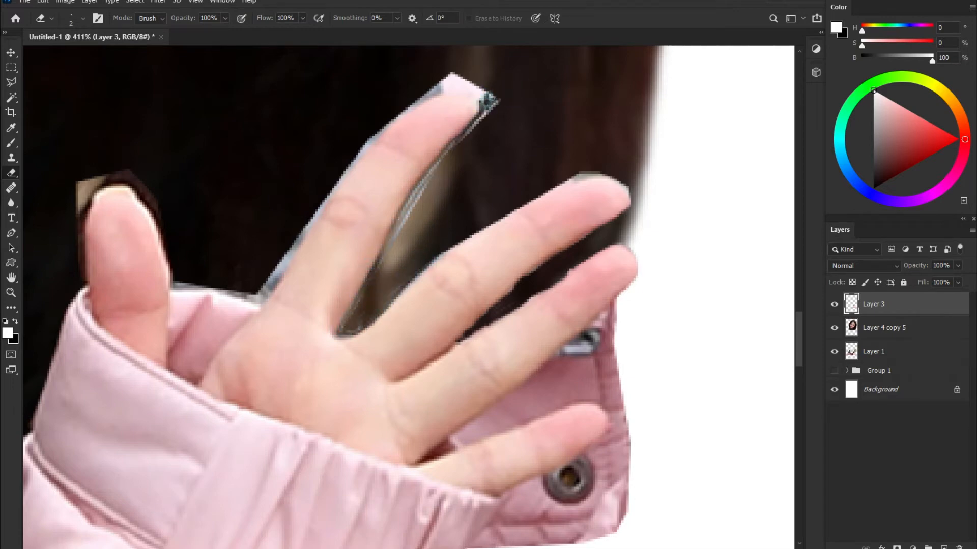
Erase the remaining background around the index fingertip and the thumb on Layer 3 with a size 5 eraser.
{"action": "key", "text": "]"}
{"action": "mouse_move", "coordinate": [489, 85]}
{"action": "left_mouse_down"}
{"action": "mouse_move", "coordinate": [414, 201]}
{"action": "mouse_move", "coordinate": [353, 325]}
{"action": "mouse_move", "coordinate": [364, 291]}
{"action": "mouse_move", "coordinate": [290, 221]}
{"action": "mouse_move", "coordinate": [261, 290]}
{"action": "mouse_move", "coordinate": [175, 280]}
{"action": "mouse_move", "coordinate": [246, 297]}
{"action": "mouse_move", "coordinate": [398, 101]}
{"action": "mouse_move", "coordinate": [486, 100]}
{"action": "mouse_move", "coordinate": [472, 84]}
{"action": "mouse_move", "coordinate": [395, 108]}
{"action": "mouse_move", "coordinate": [473, 104]}
{"action": "left_mouse_up"}
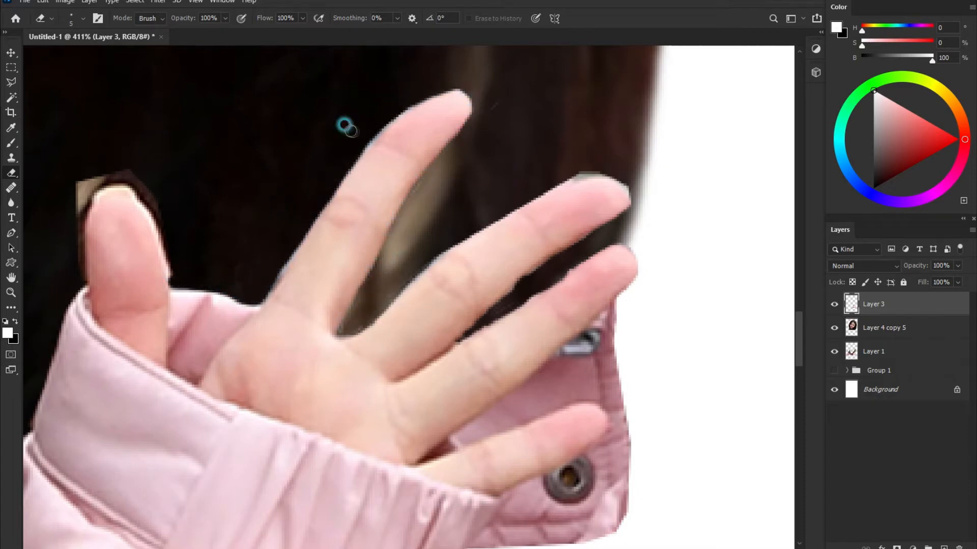
{"action": "left_click_drag", "start_coordinate": [124, 166], "coordinate": [162, 249]}
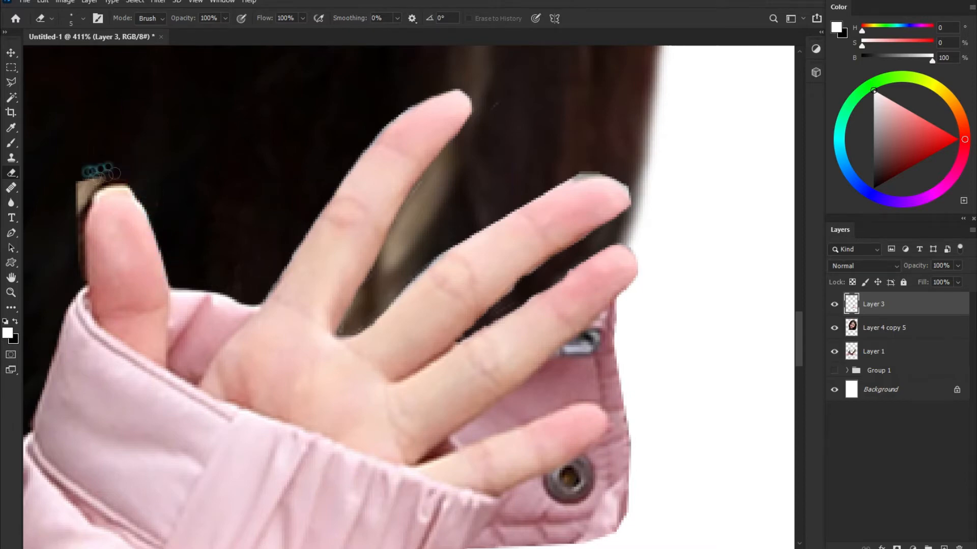
{"action": "mouse_move", "coordinate": [114, 174]}
{"action": "left_mouse_down"}
{"action": "mouse_move", "coordinate": [86, 185]}
{"action": "mouse_move", "coordinate": [67, 257]}
{"action": "left_mouse_up"}
{"action": "scroll", "coordinate": [272, 306], "scroll_direction": "down", "scroll_amount": 3}
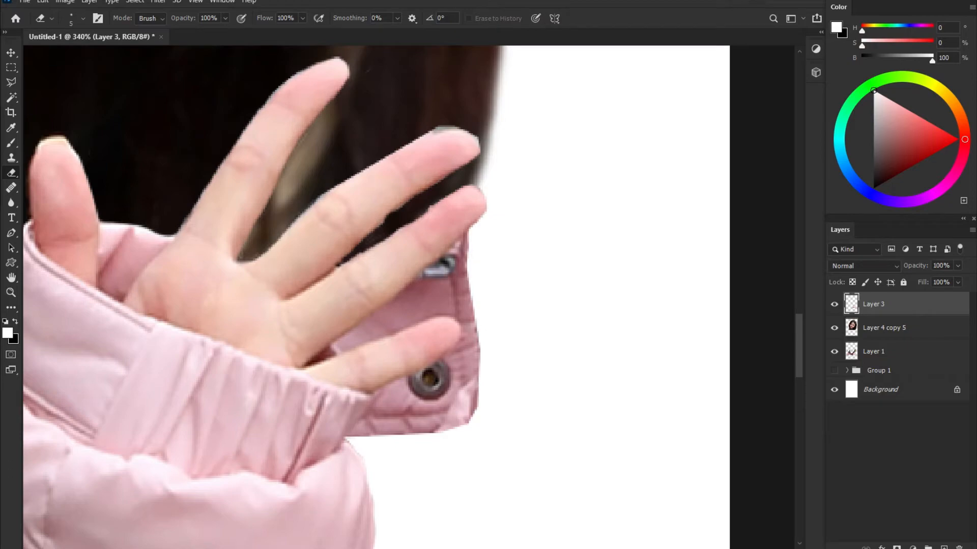
Set the opacity of Layer 4 copy 5 to 100%.
{"action": "scroll", "coordinate": [190, 238], "scroll_direction": "down", "scroll_amount": 8}
{"action": "left_click_drag", "start_coordinate": [97, 154], "coordinate": [351, 229]}
{"action": "scroll", "coordinate": [83, 195], "scroll_direction": "up", "scroll_amount": 7}
{"action": "scroll", "coordinate": [227, 191], "scroll_direction": "down", "scroll_amount": 4}
{"action": "left_click", "coordinate": [895, 328]}
{"action": "mouse_move", "coordinate": [957, 266]}
{"action": "left_mouse_down"}
{"action": "mouse_move", "coordinate": [916, 279]}
{"action": "mouse_move", "coordinate": [966, 286]}
{"action": "left_mouse_up"}
{"action": "key", "text": "l"}
{"action": "scroll", "coordinate": [211, 229], "scroll_direction": "up", "scroll_amount": 8}
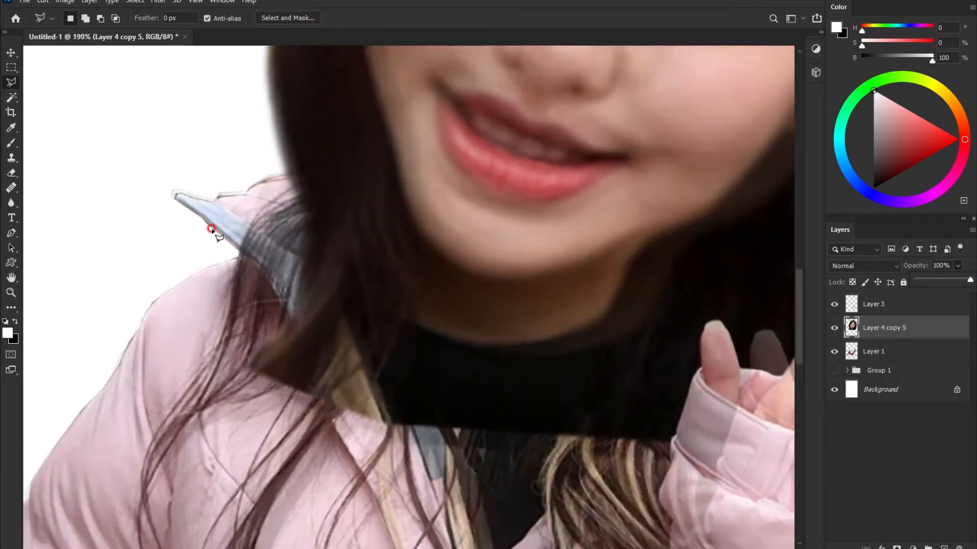
Clean the outer edge of the blue and pink collar on Layer 1 with a size 5 eraser.
{"action": "left_click", "coordinate": [895, 352]}
{"action": "scroll", "coordinate": [201, 195], "scroll_direction": "up", "scroll_amount": 7}
{"action": "left_click", "coordinate": [11, 173]}
{"action": "mouse_move", "coordinate": [432, 214]}
{"action": "left_mouse_down"}
{"action": "mouse_move", "coordinate": [351, 234]}
{"action": "mouse_move", "coordinate": [309, 286]}
{"action": "mouse_move", "coordinate": [468, 216]}
{"action": "mouse_move", "coordinate": [410, 216]}
{"action": "mouse_move", "coordinate": [317, 269]}
{"action": "mouse_move", "coordinate": [399, 224]}
{"action": "mouse_move", "coordinate": [359, 242]}
{"action": "left_mouse_up"}
{"action": "key", "text": "ctrl+z"}
{"action": "mouse_move", "coordinate": [232, 290]}
{"action": "left_mouse_down"}
{"action": "mouse_move", "coordinate": [300, 277]}
{"action": "mouse_move", "coordinate": [230, 277]}
{"action": "mouse_move", "coordinate": [220, 293]}
{"action": "mouse_move", "coordinate": [116, 277]}
{"action": "mouse_move", "coordinate": [115, 297]}
{"action": "mouse_move", "coordinate": [291, 447]}
{"action": "left_mouse_up"}
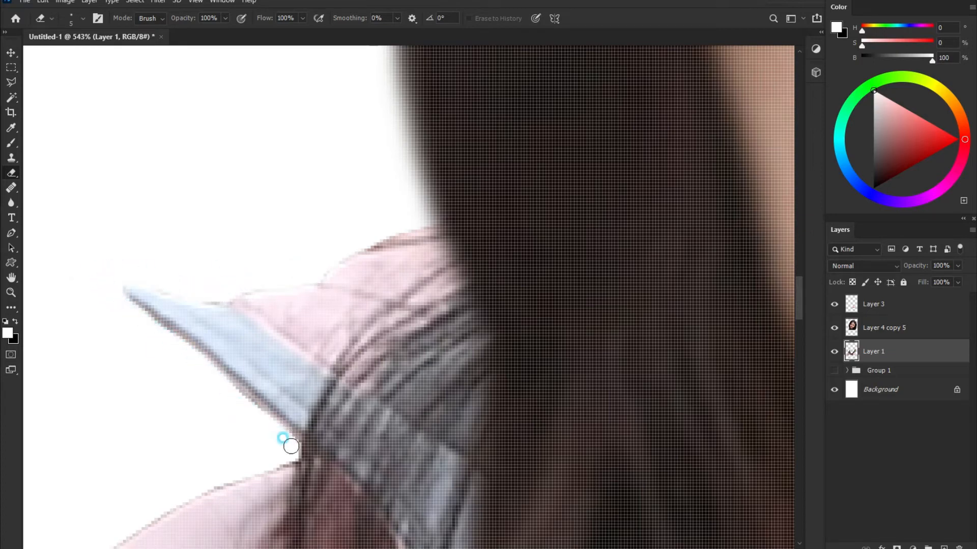
Erase the rough fringe along the coat's outer shoulder and sleeve edge on Layer 1.
{"action": "left_click_drag", "start_coordinate": [222, 412], "coordinate": [431, 93]}
{"action": "mouse_move", "coordinate": [503, 136]}
{"action": "left_mouse_down"}
{"action": "mouse_move", "coordinate": [395, 173]}
{"action": "mouse_move", "coordinate": [276, 253]}
{"action": "mouse_move", "coordinate": [160, 442]}
{"action": "mouse_move", "coordinate": [299, 186]}
{"action": "mouse_move", "coordinate": [225, 291]}
{"action": "mouse_move", "coordinate": [103, 427]}
{"action": "mouse_move", "coordinate": [284, 175]}
{"action": "mouse_move", "coordinate": [87, 469]}
{"action": "left_mouse_up"}
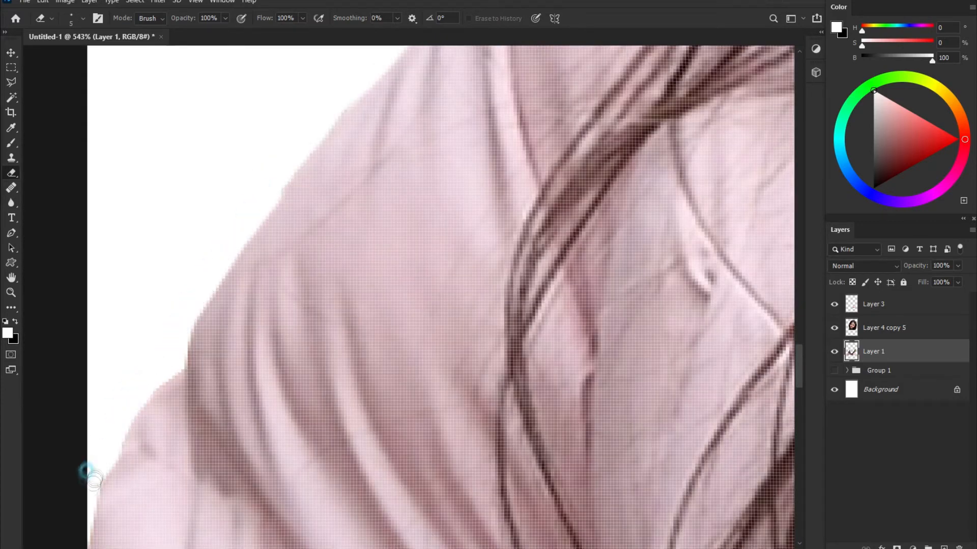
{"action": "left_click_drag", "start_coordinate": [331, 113], "coordinate": [260, 331]}
{"action": "left_click_drag", "start_coordinate": [440, 59], "coordinate": [345, 252]}
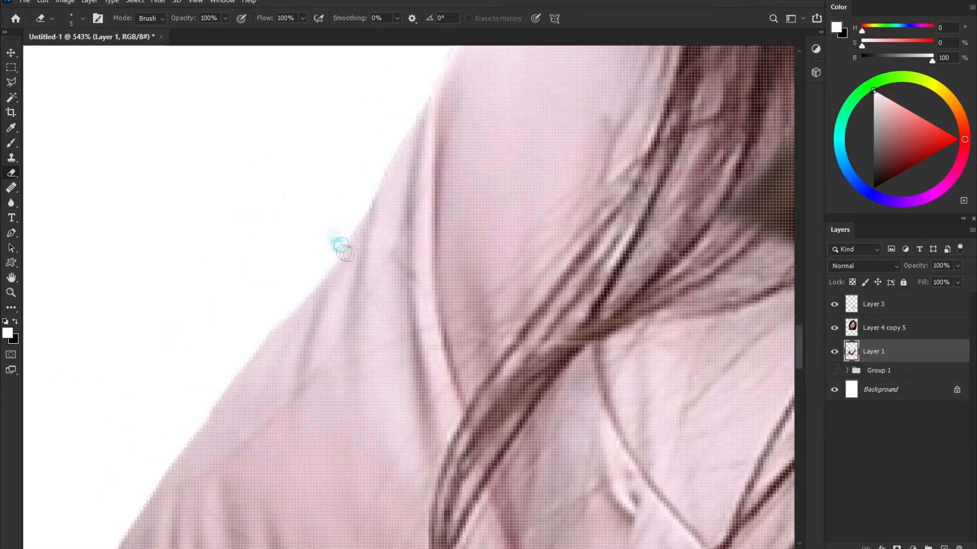
Reapply the last Filter Gallery effect to the body on Layer 1 and to the hand on Layer 3.
{"action": "scroll", "coordinate": [384, 330], "scroll_direction": "down", "scroll_amount": 10}
{"action": "mouse_move", "coordinate": [603, 245]}
{"action": "left_mouse_down"}
{"action": "mouse_move", "coordinate": [587, 315]}
{"action": "mouse_move", "coordinate": [486, 320]}
{"action": "left_mouse_up"}
{"action": "scroll", "coordinate": [484, 375], "scroll_direction": "up", "scroll_amount": 3}
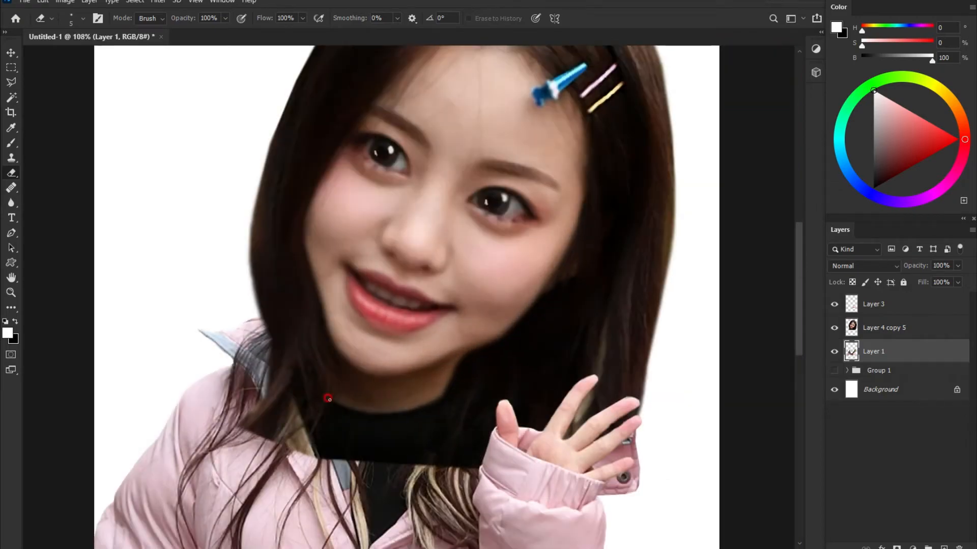
{"action": "scroll", "coordinate": [382, 397], "scroll_direction": "down", "scroll_amount": 3}
{"action": "scroll", "coordinate": [480, 407], "scroll_direction": "up", "scroll_amount": 2}
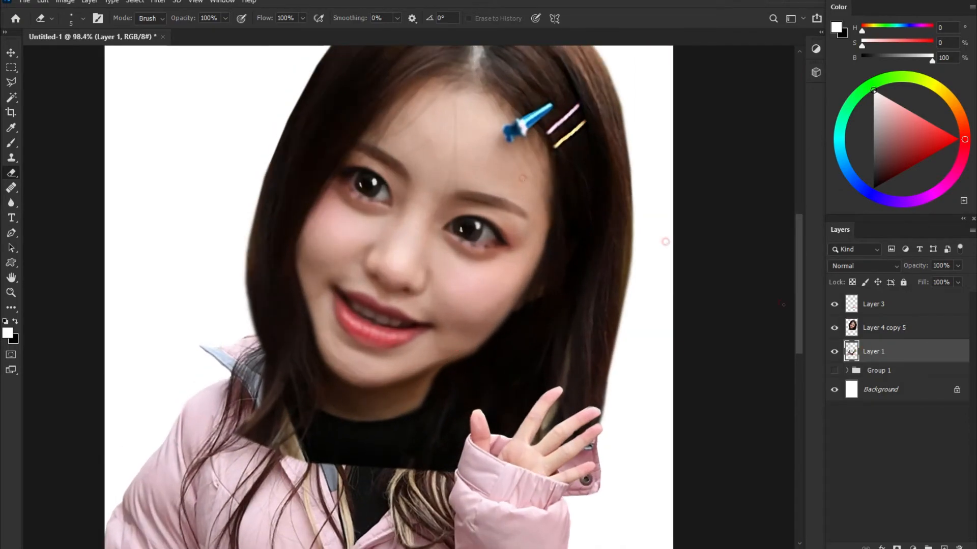
{"action": "left_click", "coordinate": [158, 1]}
{"action": "left_click", "coordinate": [204, 13]}
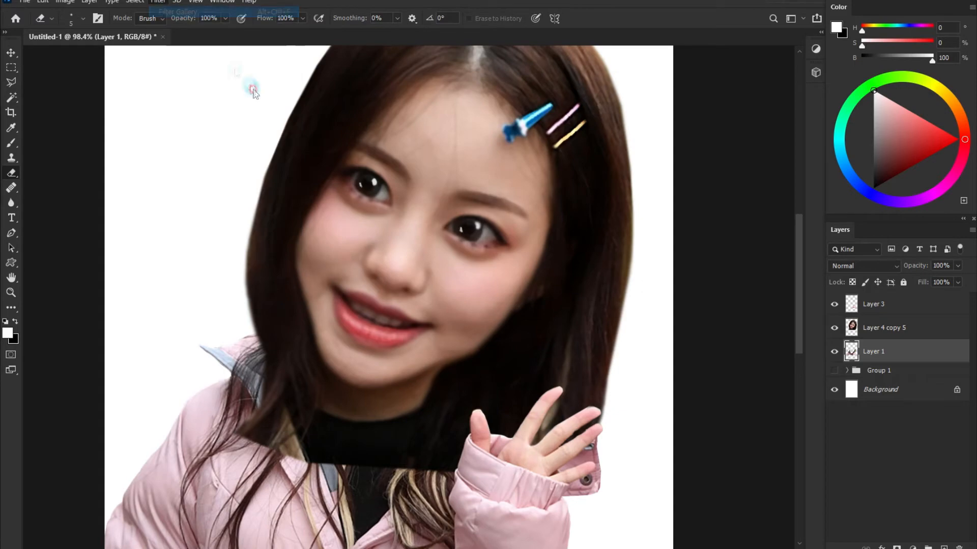
{"action": "left_click", "coordinate": [887, 305]}
{"action": "left_click", "coordinate": [158, 1]}
{"action": "left_click", "coordinate": [178, 12]}
Soften the hand and front sleeve on Layer 3 with the Blur tool at size 50 and 88% strength.
{"action": "scroll", "coordinate": [595, 368], "scroll_direction": "up", "scroll_amount": 6}
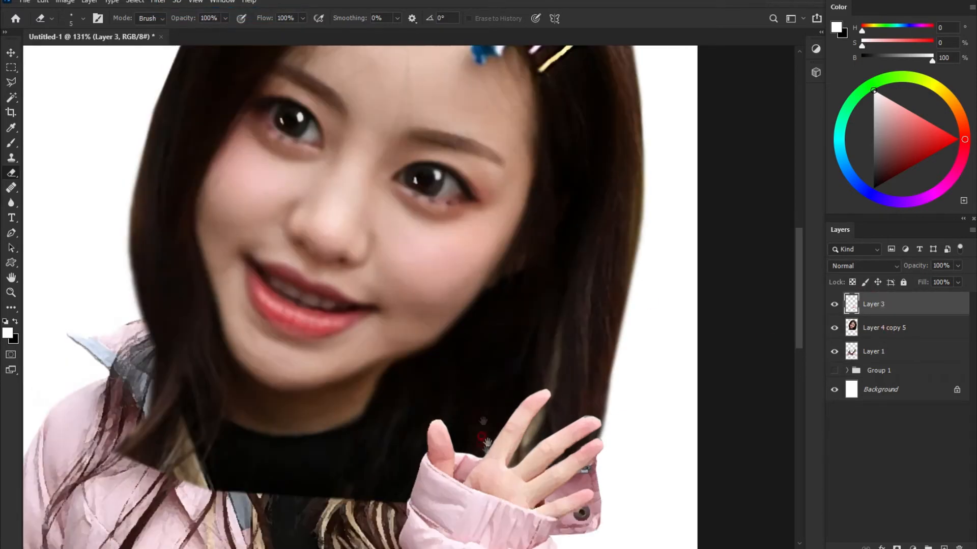
{"action": "left_click_drag", "start_coordinate": [595, 369], "coordinate": [635, 220]}
{"action": "key", "text": "r"}
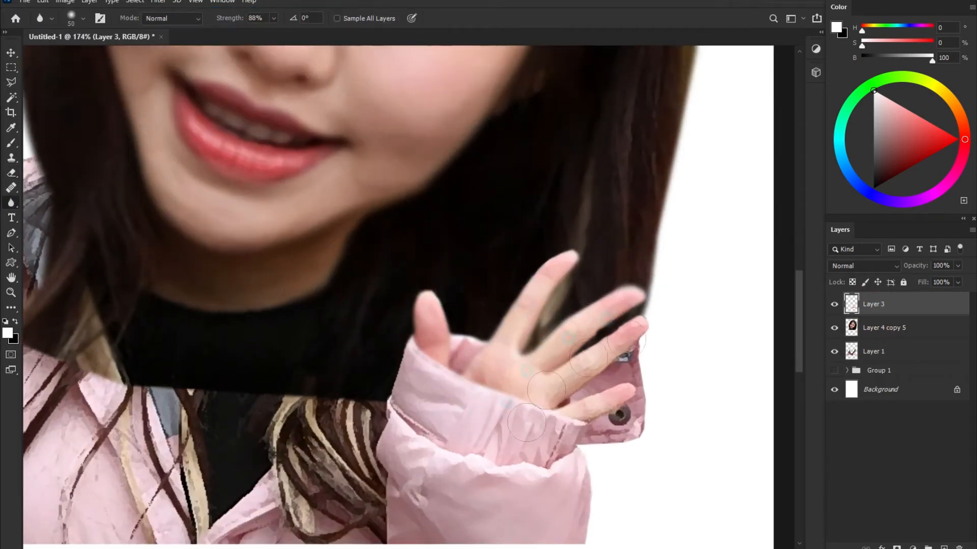
{"action": "scroll", "coordinate": [458, 356], "scroll_direction": "down", "scroll_amount": 2}
Soften the pink coat, the collar and the loose hair strands on Layer 1 with the Blur tool.
{"action": "left_click", "coordinate": [887, 351]}
{"action": "mouse_move", "coordinate": [621, 306]}
{"action": "left_mouse_down"}
{"action": "mouse_move", "coordinate": [627, 231]}
{"action": "mouse_move", "coordinate": [585, 324]}
{"action": "left_mouse_up"}
{"action": "mouse_move", "coordinate": [341, 359]}
{"action": "left_mouse_down"}
{"action": "mouse_move", "coordinate": [222, 382]}
{"action": "mouse_move", "coordinate": [146, 281]}
{"action": "mouse_move", "coordinate": [602, 327]}
{"action": "left_mouse_up"}
{"action": "mouse_move", "coordinate": [478, 257]}
{"action": "left_mouse_down"}
{"action": "mouse_move", "coordinate": [466, 196]}
{"action": "mouse_move", "coordinate": [391, 203]}
{"action": "mouse_move", "coordinate": [521, 459]}
{"action": "mouse_move", "coordinate": [448, 222]}
{"action": "mouse_move", "coordinate": [606, 396]}
{"action": "left_mouse_up"}
{"action": "key", "text": "ctrl+0"}
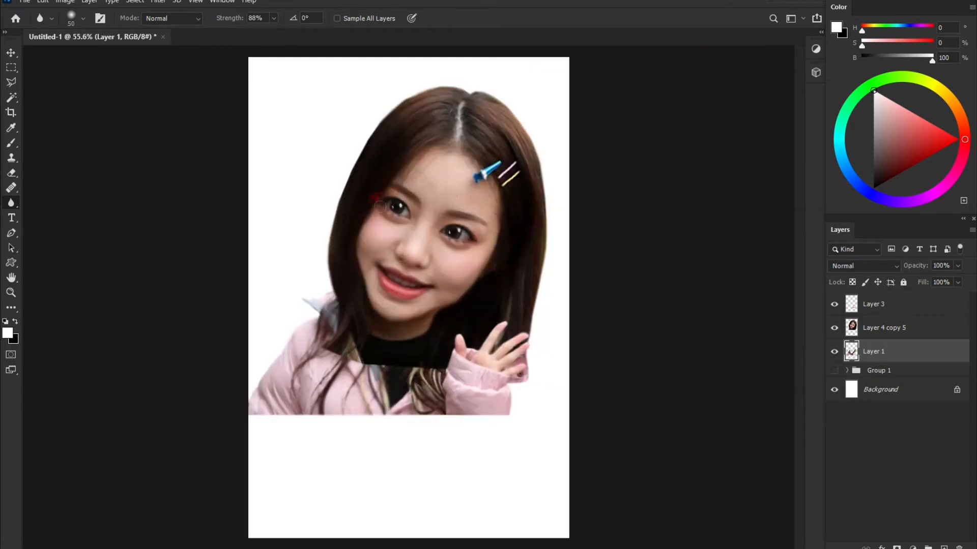
{"action": "scroll", "coordinate": [410, 270], "scroll_direction": "up", "scroll_amount": 6}
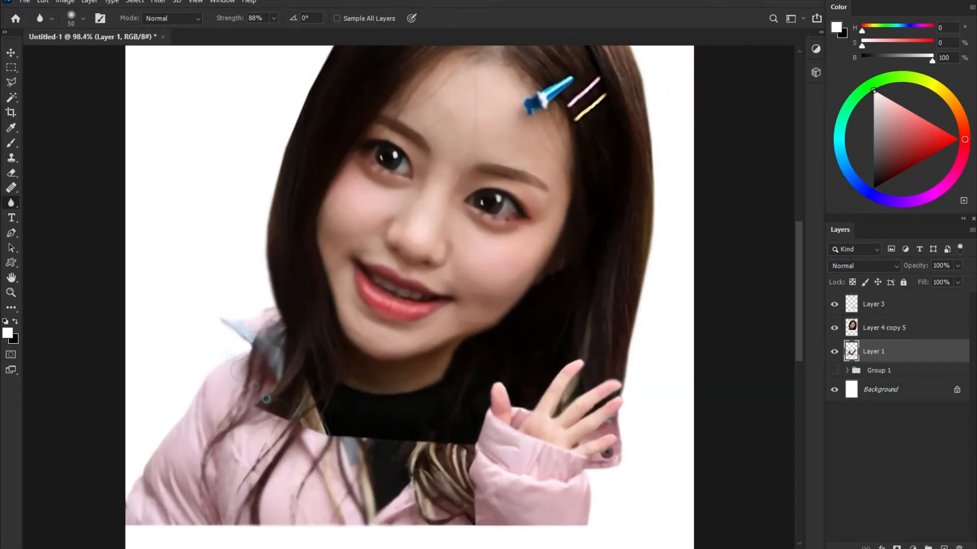
{"action": "left_click_drag", "start_coordinate": [259, 358], "coordinate": [293, 290]}
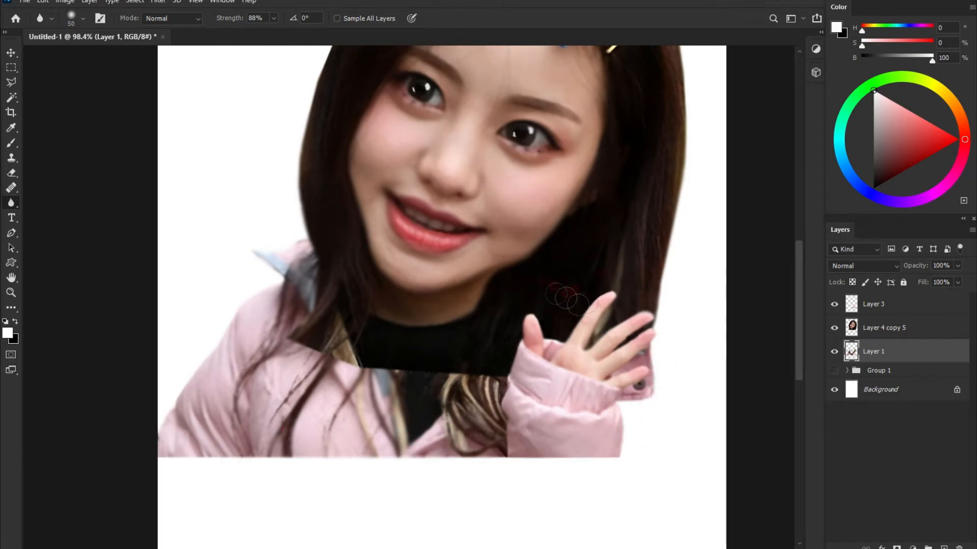
{"action": "left_click_drag", "start_coordinate": [546, 189], "coordinate": [505, 246]}
{"action": "scroll", "coordinate": [534, 216], "scroll_direction": "down", "scroll_amount": 3}
{"action": "left_click_drag", "start_coordinate": [472, 199], "coordinate": [460, 265]}
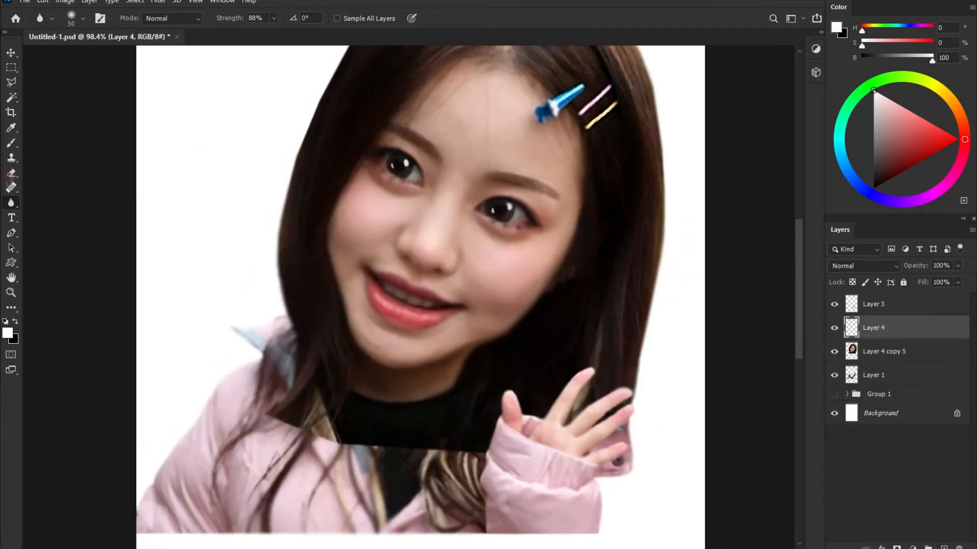
Sample the dark hair colour and paint long strands over the coat on Layer 4 with a size 20 hair brush, undoing the stray dab.
{"action": "left_click", "coordinate": [11, 143]}
{"action": "left_click", "coordinate": [311, 267], "text": "alt"}
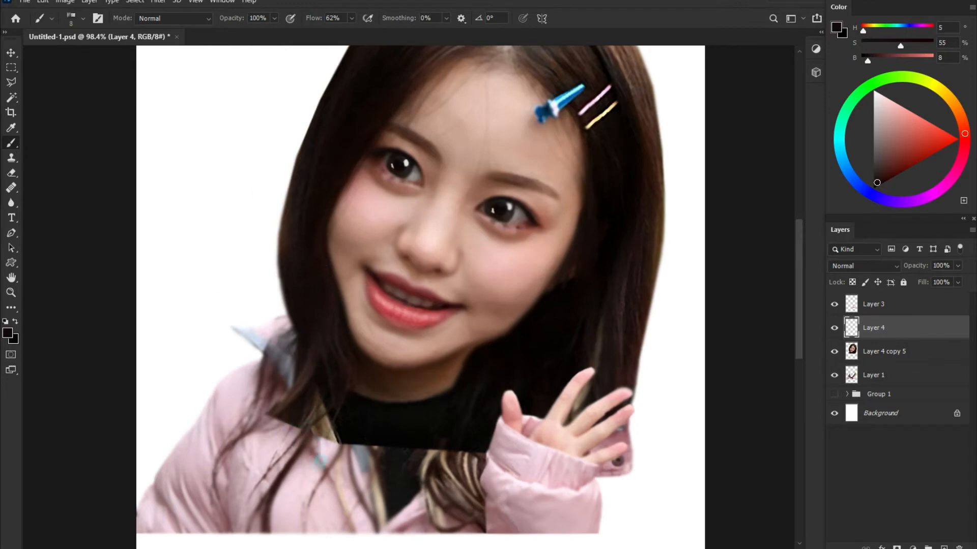
{"action": "left_click_drag", "start_coordinate": [334, 361], "coordinate": [340, 487]}
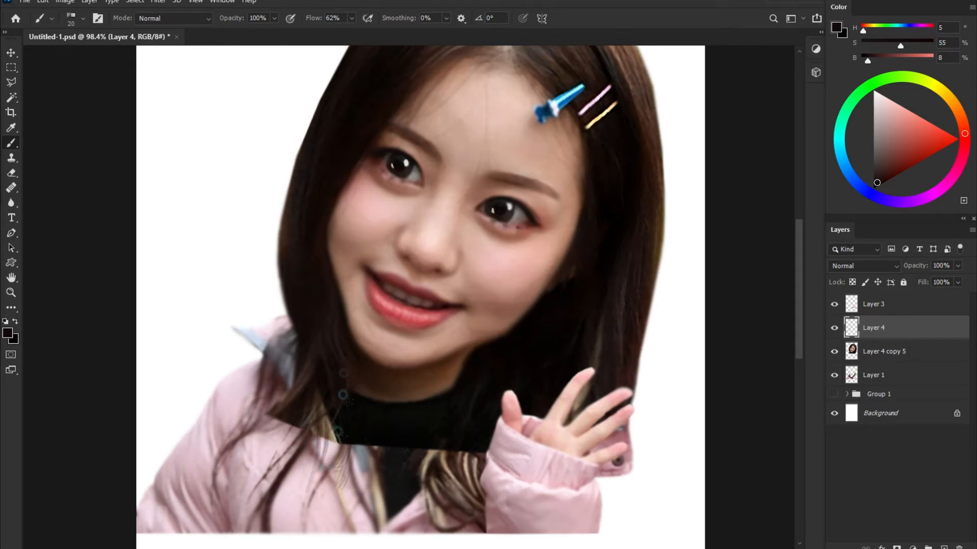
{"action": "left_click_drag", "start_coordinate": [331, 389], "coordinate": [294, 500]}
{"action": "mouse_move", "coordinate": [320, 389]}
{"action": "left_mouse_down"}
{"action": "mouse_move", "coordinate": [248, 491]}
{"action": "mouse_move", "coordinate": [231, 539]}
{"action": "left_mouse_up"}
{"action": "left_click_drag", "start_coordinate": [319, 335], "coordinate": [170, 441]}
{"action": "left_click", "coordinate": [305, 366]}
{"action": "key", "text": "ctrl+z"}
Paint more dark strands on Layer 4 fanning from the hair ends across the shoulder and chest of the coat.
{"action": "left_click_drag", "start_coordinate": [311, 342], "coordinate": [233, 421]}
{"action": "left_click_drag", "start_coordinate": [314, 204], "coordinate": [229, 435]}
{"action": "left_click_drag", "start_coordinate": [317, 340], "coordinate": [233, 451]}
{"action": "left_click_drag", "start_coordinate": [324, 352], "coordinate": [184, 546]}
{"action": "left_click_drag", "start_coordinate": [310, 376], "coordinate": [261, 457]}
{"action": "left_click_drag", "start_coordinate": [303, 355], "coordinate": [268, 491]}
{"action": "left_click_drag", "start_coordinate": [333, 382], "coordinate": [323, 483]}
Sample a dark tone near the turtleneck and paint dense vertical strands along the coat opening on Layer 4.
{"action": "left_click", "coordinate": [370, 417], "text": "alt"}
{"action": "left_click_drag", "start_coordinate": [346, 414], "coordinate": [340, 520]}
{"action": "mouse_move", "coordinate": [346, 422]}
{"action": "left_mouse_down"}
{"action": "mouse_move", "coordinate": [335, 543]}
{"action": "mouse_move", "coordinate": [357, 517]}
{"action": "left_mouse_up"}
{"action": "mouse_move", "coordinate": [353, 432]}
{"action": "left_mouse_down"}
{"action": "mouse_move", "coordinate": [365, 519]}
{"action": "mouse_move", "coordinate": [352, 536]}
{"action": "left_mouse_up"}
{"action": "mouse_move", "coordinate": [355, 436]}
{"action": "left_mouse_down"}
{"action": "mouse_move", "coordinate": [360, 521]}
{"action": "mouse_move", "coordinate": [340, 545]}
{"action": "left_mouse_up"}
{"action": "left_click_drag", "start_coordinate": [342, 534], "coordinate": [373, 427]}
{"action": "mouse_move", "coordinate": [374, 336]}
{"action": "left_mouse_down"}
{"action": "mouse_move", "coordinate": [351, 494]}
{"action": "mouse_move", "coordinate": [375, 450]}
{"action": "left_mouse_up"}
{"action": "mouse_move", "coordinate": [394, 341]}
{"action": "left_mouse_down"}
{"action": "mouse_move", "coordinate": [391, 426]}
{"action": "mouse_move", "coordinate": [375, 462]}
{"action": "left_mouse_up"}
{"action": "left_click_drag", "start_coordinate": [379, 373], "coordinate": [370, 445]}
Sample the dark brown of the hair and extend the strands down over the front of the coat.
{"action": "left_click", "coordinate": [342, 254], "text": "alt"}
{"action": "left_click_drag", "start_coordinate": [355, 321], "coordinate": [309, 458]}
{"action": "left_click_drag", "start_coordinate": [336, 342], "coordinate": [277, 481]}
{"action": "left_click_drag", "start_coordinate": [358, 368], "coordinate": [320, 455]}
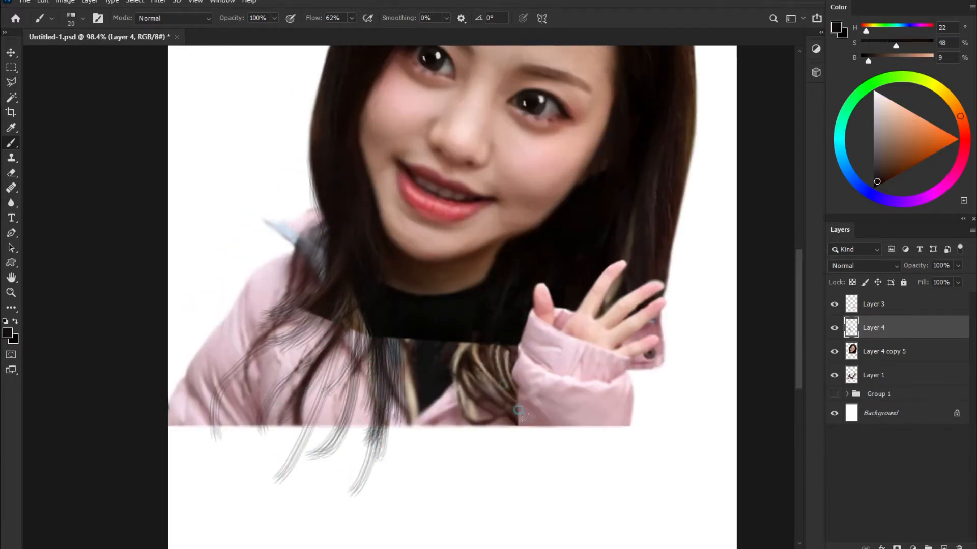
Paint curved strands on Layer 4 beside and below the front sleeve, extending past the coat's lower edge.
{"action": "left_click_drag", "start_coordinate": [498, 309], "coordinate": [528, 436]}
{"action": "left_click_drag", "start_coordinate": [501, 351], "coordinate": [598, 447]}
{"action": "left_click_drag", "start_coordinate": [454, 346], "coordinate": [495, 474]}
{"action": "mouse_move", "coordinate": [451, 343]}
{"action": "left_mouse_down"}
{"action": "mouse_move", "coordinate": [521, 477]}
{"action": "mouse_move", "coordinate": [538, 470]}
{"action": "left_mouse_up"}
{"action": "left_click_drag", "start_coordinate": [488, 366], "coordinate": [579, 448]}
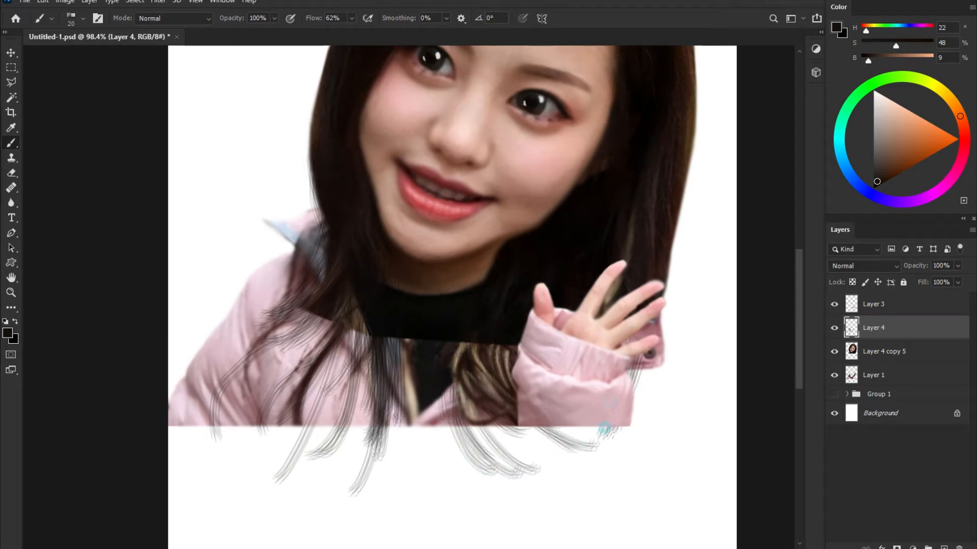
{"action": "left_click_drag", "start_coordinate": [638, 326], "coordinate": [584, 460]}
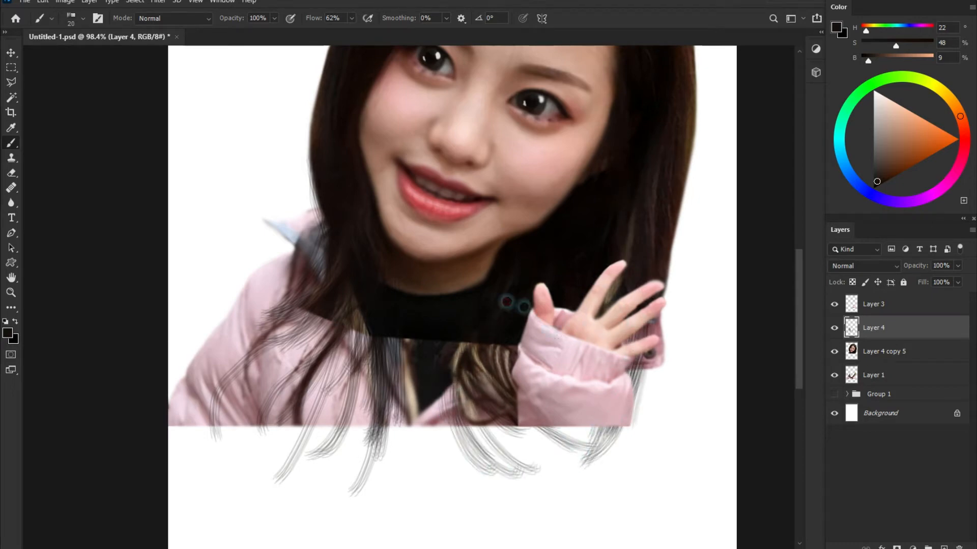
Outline the hair patch beside the turtleneck on Layer 4 copy 5 with the Polygonal Lasso and delete it.
{"action": "scroll", "coordinate": [440, 322], "scroll_direction": "up", "scroll_amount": 1}
{"action": "scroll", "coordinate": [440, 322], "scroll_direction": "up", "scroll_amount": 1}
{"action": "left_click", "coordinate": [877, 349]}
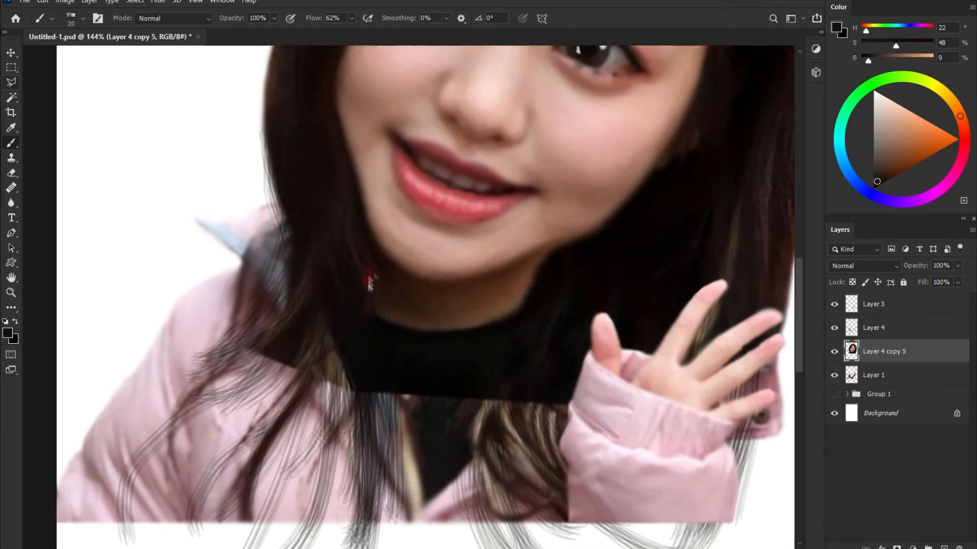
{"action": "key", "text": "l"}
{"action": "left_click", "coordinate": [372, 303]}
{"action": "left_click", "coordinate": [406, 417]}
{"action": "left_click", "coordinate": [352, 415]}
{"action": "left_click", "coordinate": [320, 277]}
{"action": "left_click", "coordinate": [376, 307]}
{"action": "key", "text": "Delete"}
{"action": "key", "text": "ctrl+d"}
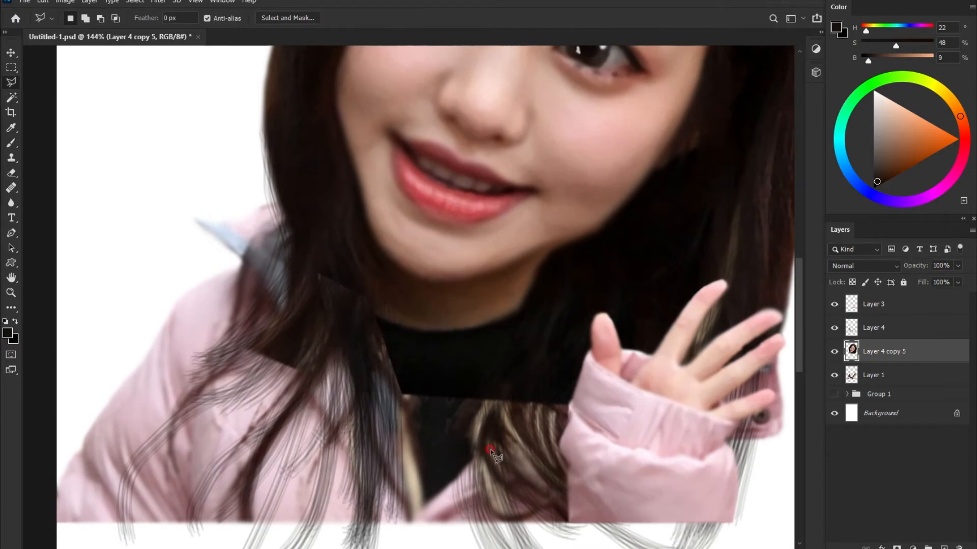
Sample the turtleneck's black, darken the gap between the hair and neckline on Layer 4 copy 5, and blur the transition.
{"action": "mouse_move", "coordinate": [370, 277]}
{"action": "left_mouse_down"}
{"action": "mouse_move", "coordinate": [384, 304]}
{"action": "mouse_move", "coordinate": [457, 336]}
{"action": "left_mouse_up"}
{"action": "key", "text": "b"}
{"action": "left_click", "coordinate": [474, 352], "text": "alt"}
{"action": "key", "text": "alt+BackSpace"}
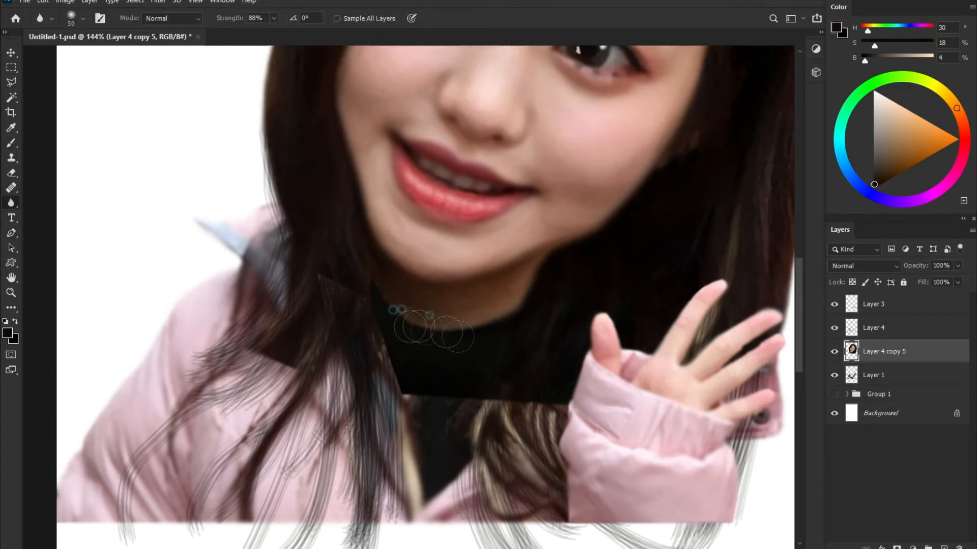
Thicken the hair on Layer 4 with long dark strands running from beside the neck over the coat and shoulder.
{"action": "right_click", "coordinate": [12, 143]}
{"action": "left_click", "coordinate": [339, 257]}
{"action": "left_click", "coordinate": [873, 328]}
{"action": "left_click_drag", "start_coordinate": [335, 254], "coordinate": [405, 481]}
{"action": "left_click_drag", "start_coordinate": [371, 331], "coordinate": [391, 534]}
{"action": "left_click_drag", "start_coordinate": [341, 300], "coordinate": [350, 534]}
{"action": "left_click_drag", "start_coordinate": [330, 305], "coordinate": [318, 516]}
{"action": "left_click_drag", "start_coordinate": [327, 275], "coordinate": [231, 545]}
{"action": "mouse_move", "coordinate": [282, 295]}
{"action": "left_mouse_down"}
{"action": "mouse_move", "coordinate": [140, 448]}
{"action": "mouse_move", "coordinate": [92, 480]}
{"action": "left_mouse_up"}
{"action": "left_click_drag", "start_coordinate": [259, 320], "coordinate": [166, 384]}
{"action": "left_click_drag", "start_coordinate": [275, 360], "coordinate": [215, 428]}
Paint dark strands on Layer 4 over the blonde-streaked hair beside the front sleeve.
{"action": "left_click_drag", "start_coordinate": [547, 366], "coordinate": [566, 469]}
{"action": "mouse_move", "coordinate": [504, 389]}
{"action": "left_mouse_down"}
{"action": "mouse_move", "coordinate": [520, 514]}
{"action": "mouse_move", "coordinate": [507, 505]}
{"action": "left_mouse_up"}
{"action": "left_click_drag", "start_coordinate": [478, 402], "coordinate": [500, 503]}
{"action": "left_click_drag", "start_coordinate": [518, 359], "coordinate": [540, 484]}
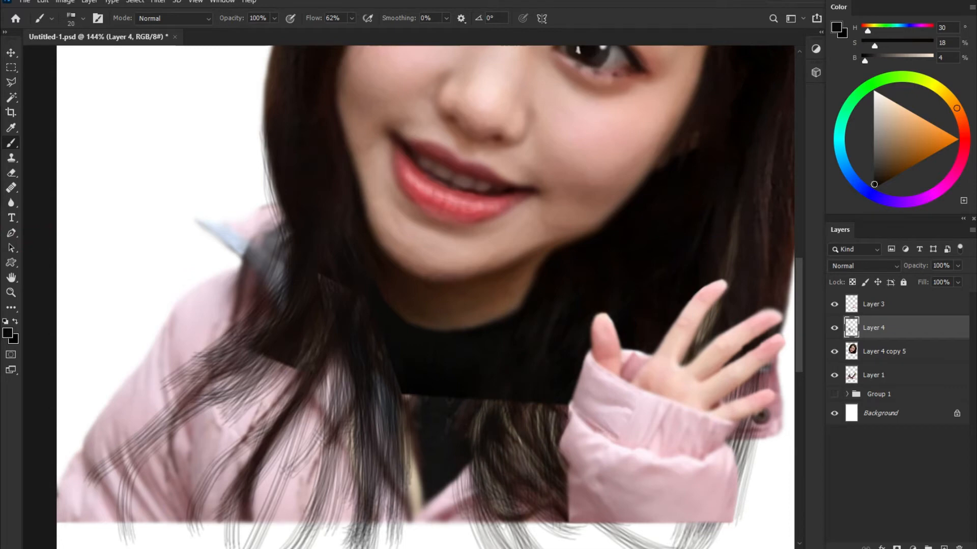
Clone the black turtleneck fabric over the seam and down the coat opening on Layer 4 copy 5 with a small stamp.
{"action": "key", "text": "s"}
{"action": "key", "text": "alt+bracketleft"}
{"action": "left_click_drag", "start_coordinate": [422, 418], "coordinate": [421, 463]}
{"action": "mouse_move", "coordinate": [440, 401]}
{"action": "left_mouse_down"}
{"action": "mouse_move", "coordinate": [467, 391]}
{"action": "mouse_move", "coordinate": [436, 478]}
{"action": "left_mouse_up"}
{"action": "key", "text": "bracketleft"}
{"action": "key", "text": "bracketleft"}
{"action": "key", "text": "bracketleft"}
{"action": "left_click_drag", "start_coordinate": [421, 437], "coordinate": [429, 473]}
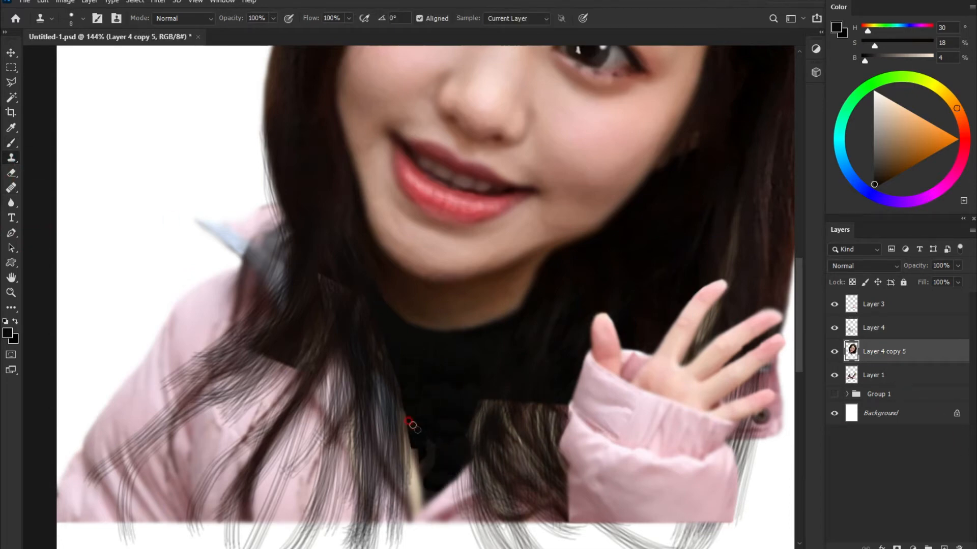
{"action": "left_click_drag", "start_coordinate": [421, 435], "coordinate": [422, 479]}
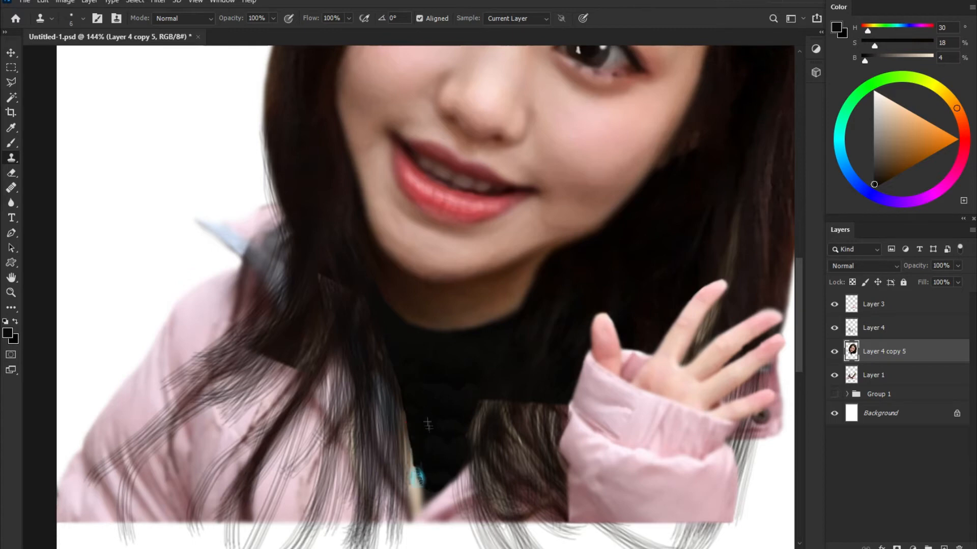
Blur both edges of the cloned turtleneck area where it meets the hair.
{"action": "left_click", "coordinate": [11, 202]}
{"action": "left_click_drag", "start_coordinate": [397, 398], "coordinate": [417, 486]}
{"action": "mouse_move", "coordinate": [478, 407]}
{"action": "left_mouse_down"}
{"action": "mouse_move", "coordinate": [491, 379]}
{"action": "mouse_move", "coordinate": [462, 446]}
{"action": "left_mouse_up"}
Paint dark strands on Layer 4 copy 5 across the seam and light streaks in the hair beside the front sleeve.
{"action": "left_click", "coordinate": [11, 144]}
{"action": "mouse_move", "coordinate": [483, 374]}
{"action": "left_mouse_down"}
{"action": "mouse_move", "coordinate": [478, 465]}
{"action": "mouse_move", "coordinate": [530, 471]}
{"action": "left_mouse_up"}
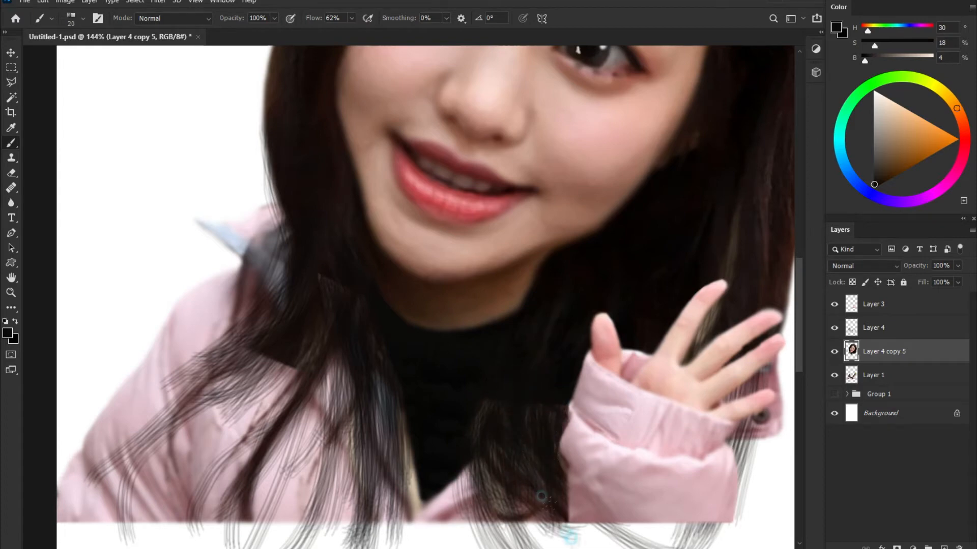
{"action": "left_click_drag", "start_coordinate": [500, 495], "coordinate": [534, 529]}
Cover the light streaks behind the raised hand with dark strands and add strands below the sleeve flap on Layer 4 copy 5.
{"action": "left_click_drag", "start_coordinate": [754, 379], "coordinate": [740, 448]}
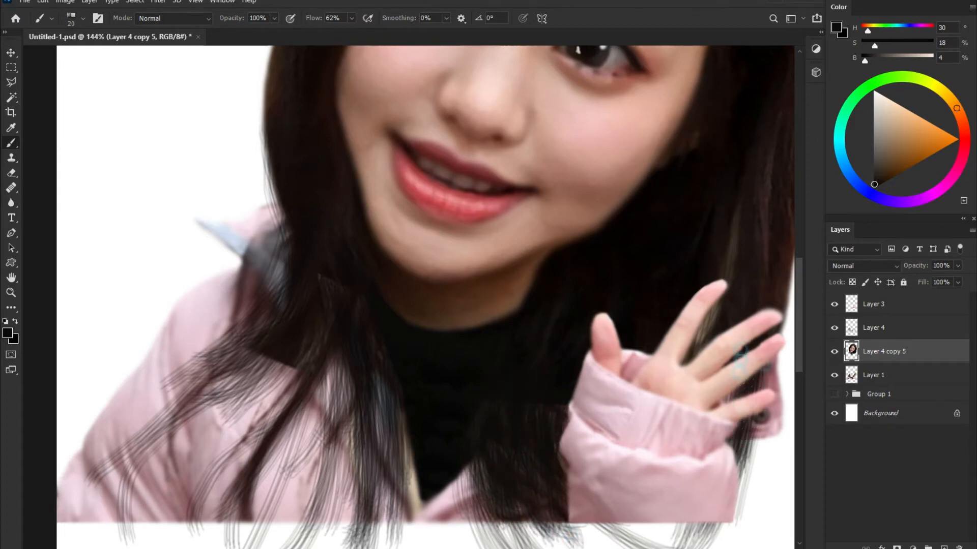
{"action": "left_click_drag", "start_coordinate": [724, 193], "coordinate": [625, 279]}
{"action": "mouse_move", "coordinate": [631, 320]}
{"action": "left_mouse_down"}
{"action": "mouse_move", "coordinate": [605, 407]}
{"action": "mouse_move", "coordinate": [642, 245]}
{"action": "left_mouse_up"}
{"action": "mouse_move", "coordinate": [712, 297]}
{"action": "left_mouse_down"}
{"action": "mouse_move", "coordinate": [660, 450]}
{"action": "mouse_move", "coordinate": [634, 463]}
{"action": "left_mouse_up"}
{"action": "left_click_drag", "start_coordinate": [736, 209], "coordinate": [723, 257]}
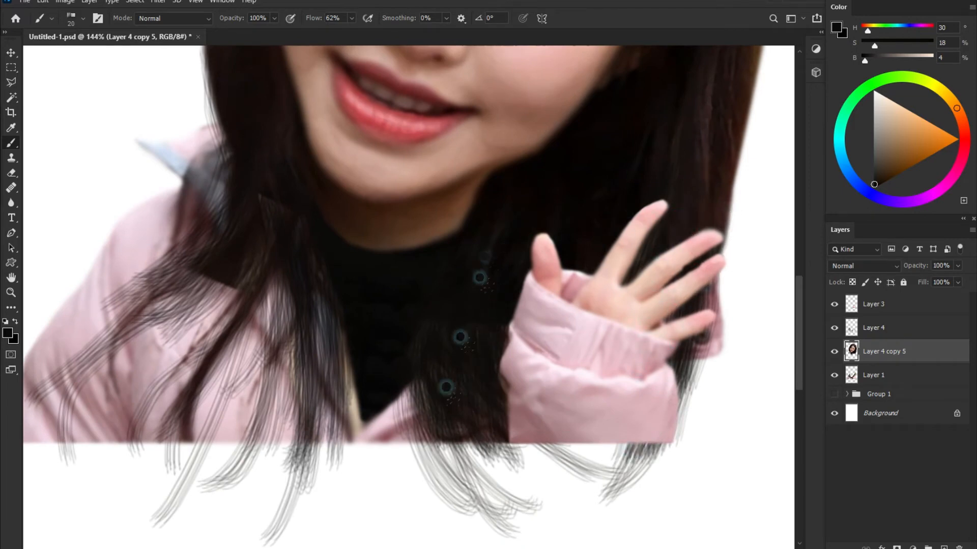
Paint more dark hair strands over the coat front beside the turtleneck on Layer 4 copy 5.
{"action": "left_click_drag", "start_coordinate": [287, 300], "coordinate": [279, 478]}
{"action": "left_click_drag", "start_coordinate": [313, 285], "coordinate": [325, 466]}
{"action": "left_click_drag", "start_coordinate": [300, 254], "coordinate": [318, 481]}
{"action": "left_click_drag", "start_coordinate": [265, 223], "coordinate": [427, 331]}
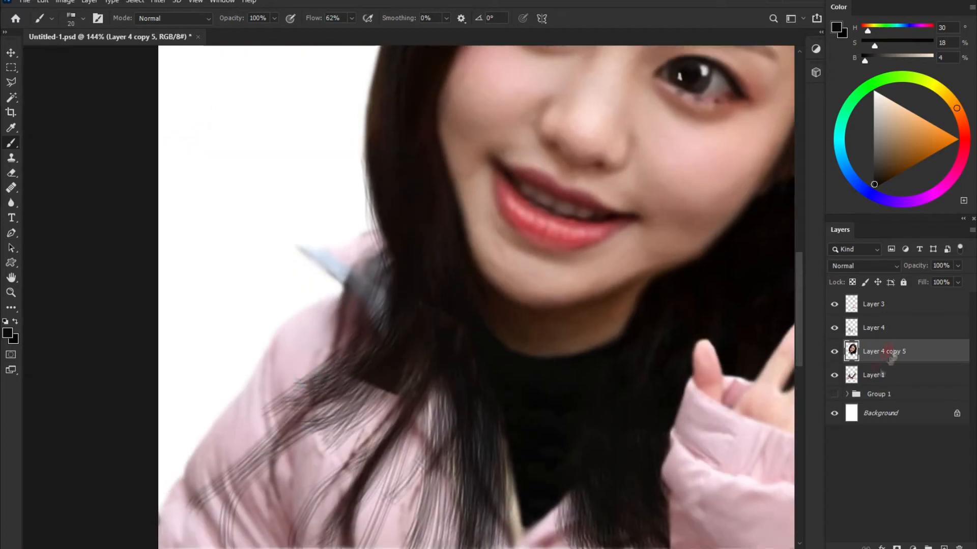
Erase the stray strands on Layer 4 that hang below the coat hem on the open-collar side.
{"action": "left_click", "coordinate": [889, 330]}
{"action": "key", "text": "e"}
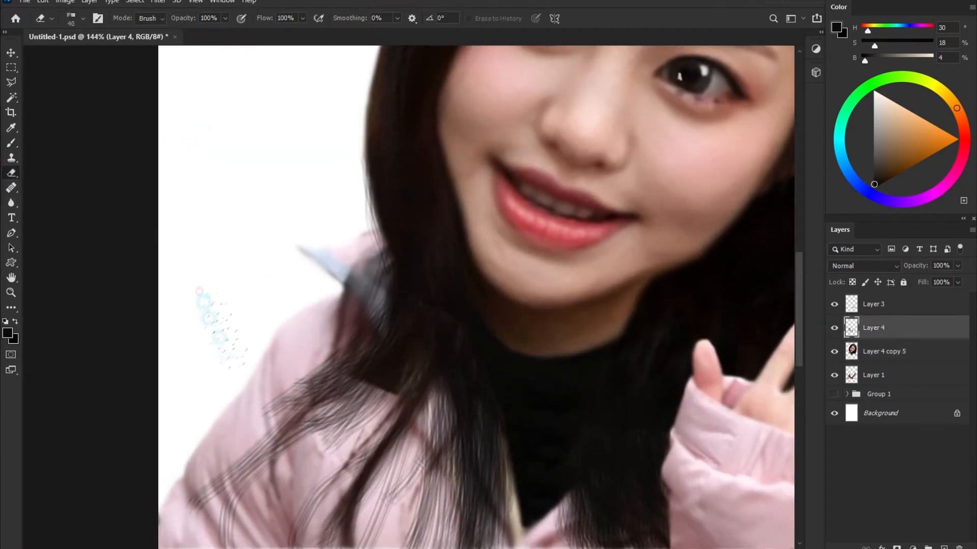
{"action": "left_click_drag", "start_coordinate": [285, 342], "coordinate": [204, 494]}
{"action": "left_click_drag", "start_coordinate": [273, 460], "coordinate": [238, 531]}
{"action": "left_click_drag", "start_coordinate": [274, 422], "coordinate": [279, 270]}
{"action": "mouse_move", "coordinate": [302, 295]}
{"action": "left_mouse_down"}
{"action": "mouse_move", "coordinate": [321, 314]}
{"action": "mouse_move", "coordinate": [353, 429]}
{"action": "mouse_move", "coordinate": [675, 462]}
{"action": "left_mouse_up"}
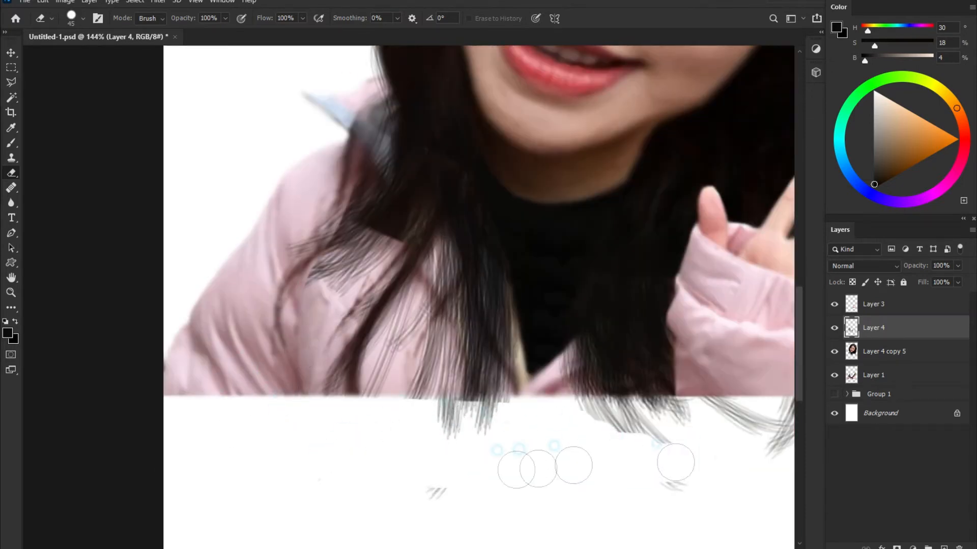
{"action": "left_click_drag", "start_coordinate": [495, 100], "coordinate": [436, 306]}
{"action": "scroll", "coordinate": [451, 288], "scroll_direction": "down", "scroll_amount": 6}
{"action": "scroll", "coordinate": [451, 285], "scroll_direction": "up", "scroll_amount": 5}
Paint dense dark strands on Layer 4 falling from the shoulder over the open-collar side of the coat.
{"action": "left_click", "coordinate": [10, 145]}
{"action": "mouse_move", "coordinate": [349, 351]}
{"action": "left_mouse_down"}
{"action": "mouse_move", "coordinate": [359, 240]}
{"action": "mouse_move", "coordinate": [300, 311]}
{"action": "mouse_move", "coordinate": [306, 332]}
{"action": "left_mouse_up"}
{"action": "left_click_drag", "start_coordinate": [394, 231], "coordinate": [293, 368]}
{"action": "mouse_move", "coordinate": [392, 239]}
{"action": "left_mouse_down"}
{"action": "mouse_move", "coordinate": [327, 397]}
{"action": "mouse_move", "coordinate": [328, 439]}
{"action": "left_mouse_up"}
{"action": "left_click_drag", "start_coordinate": [384, 233], "coordinate": [319, 364]}
{"action": "left_click_drag", "start_coordinate": [385, 197], "coordinate": [316, 367]}
{"action": "mouse_move", "coordinate": [387, 239]}
{"action": "left_mouse_down"}
{"action": "mouse_move", "coordinate": [316, 437]}
{"action": "mouse_move", "coordinate": [438, 473]}
{"action": "mouse_move", "coordinate": [396, 447]}
{"action": "mouse_move", "coordinate": [351, 478]}
{"action": "left_mouse_up"}
{"action": "left_click_drag", "start_coordinate": [355, 130], "coordinate": [267, 390]}
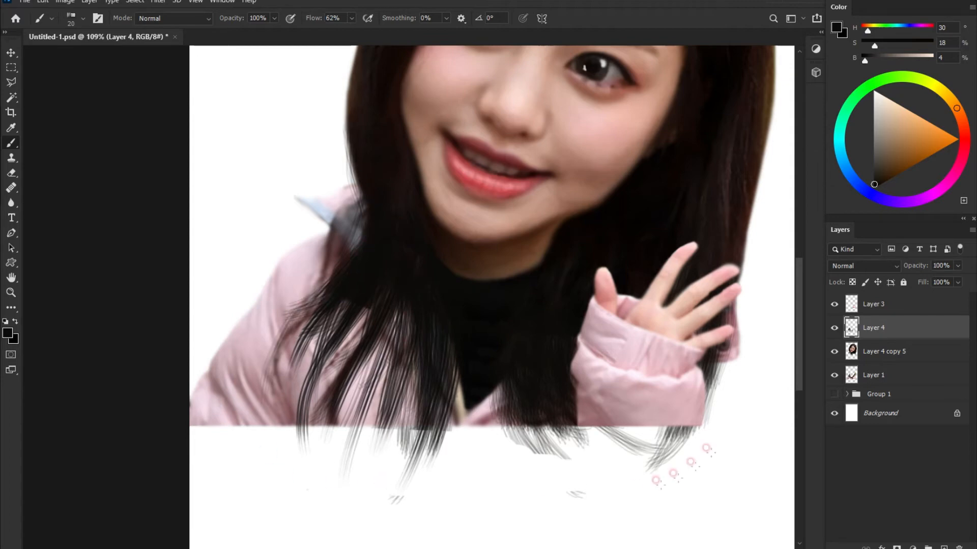
Add tapered dark strand tips on Layer 4 beyond the coat hem, below the raised sleeve and along both sides of the turtleneck.
{"action": "left_click_drag", "start_coordinate": [722, 159], "coordinate": [661, 465]}
{"action": "mouse_move", "coordinate": [679, 334]}
{"action": "left_mouse_down"}
{"action": "mouse_move", "coordinate": [642, 476]}
{"action": "mouse_move", "coordinate": [616, 474]}
{"action": "left_mouse_up"}
{"action": "left_click_drag", "start_coordinate": [535, 320], "coordinate": [552, 462]}
{"action": "left_click_drag", "start_coordinate": [516, 337], "coordinate": [534, 460]}
{"action": "mouse_move", "coordinate": [541, 331]}
{"action": "left_mouse_down"}
{"action": "mouse_move", "coordinate": [592, 455]}
{"action": "mouse_move", "coordinate": [600, 450]}
{"action": "left_mouse_up"}
{"action": "left_click_drag", "start_coordinate": [415, 285], "coordinate": [410, 475]}
{"action": "left_click_drag", "start_coordinate": [401, 308], "coordinate": [367, 465]}
{"action": "mouse_move", "coordinate": [403, 316]}
{"action": "left_mouse_down"}
{"action": "mouse_move", "coordinate": [372, 444]}
{"action": "mouse_move", "coordinate": [379, 466]}
{"action": "left_mouse_up"}
{"action": "left_click_drag", "start_coordinate": [436, 312], "coordinate": [400, 475]}
{"action": "left_click_drag", "start_coordinate": [398, 251], "coordinate": [404, 465]}
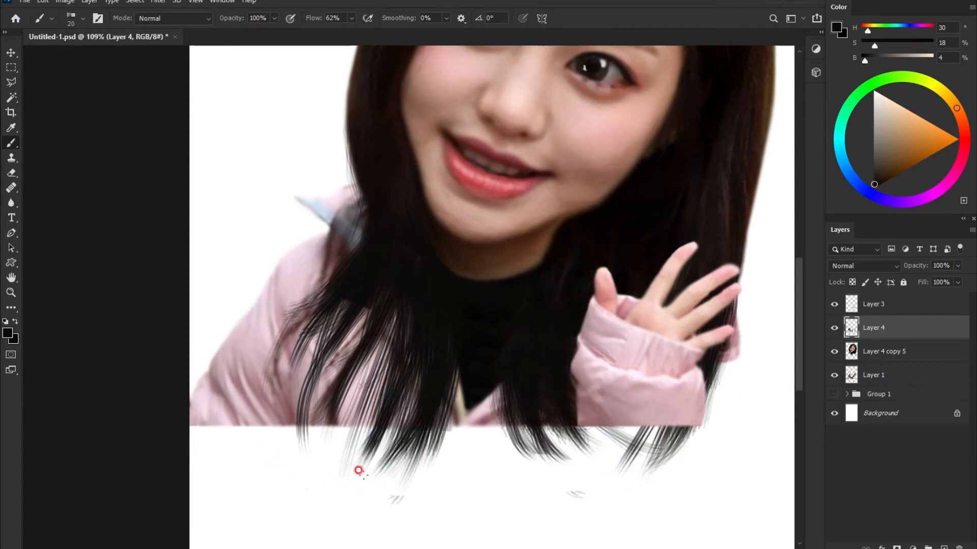
Create a layer above Layer 4 and paint fine strands in a dark brown sampled from the hair on both sides of the face.
{"action": "left_click_drag", "start_coordinate": [561, 221], "coordinate": [555, 398]}
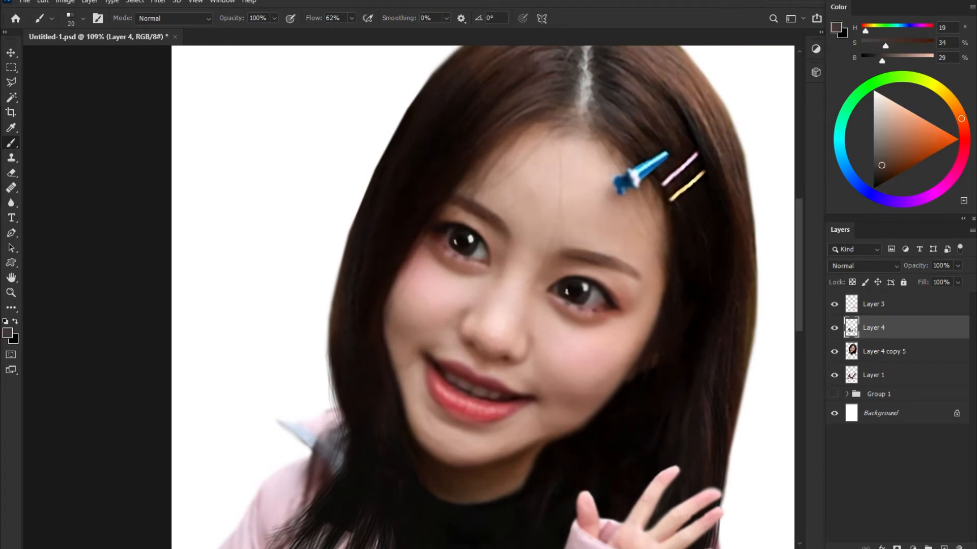
{"action": "left_click", "coordinate": [926, 534]}
{"action": "scroll", "coordinate": [523, 284], "scroll_direction": "down", "scroll_amount": 5}
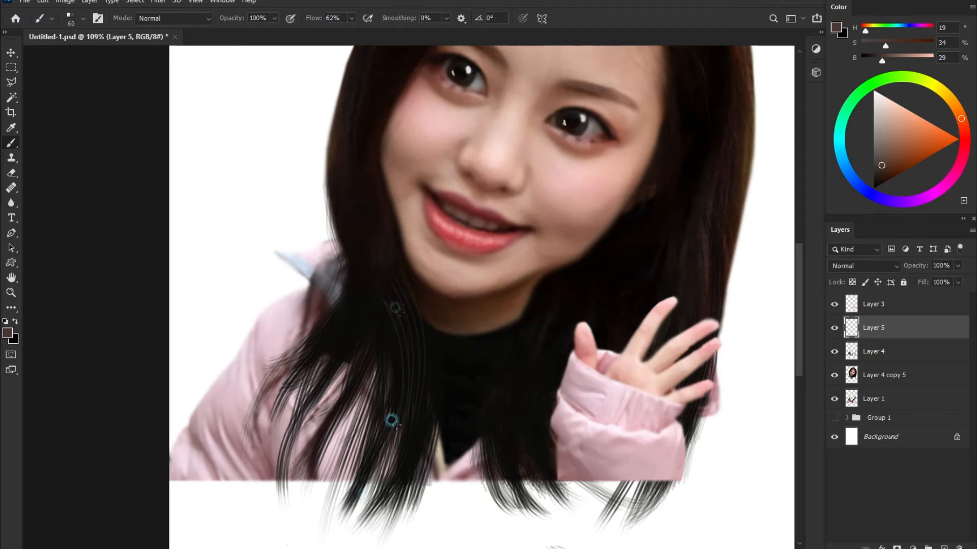
{"action": "left_click_drag", "start_coordinate": [699, 247], "coordinate": [632, 542]}
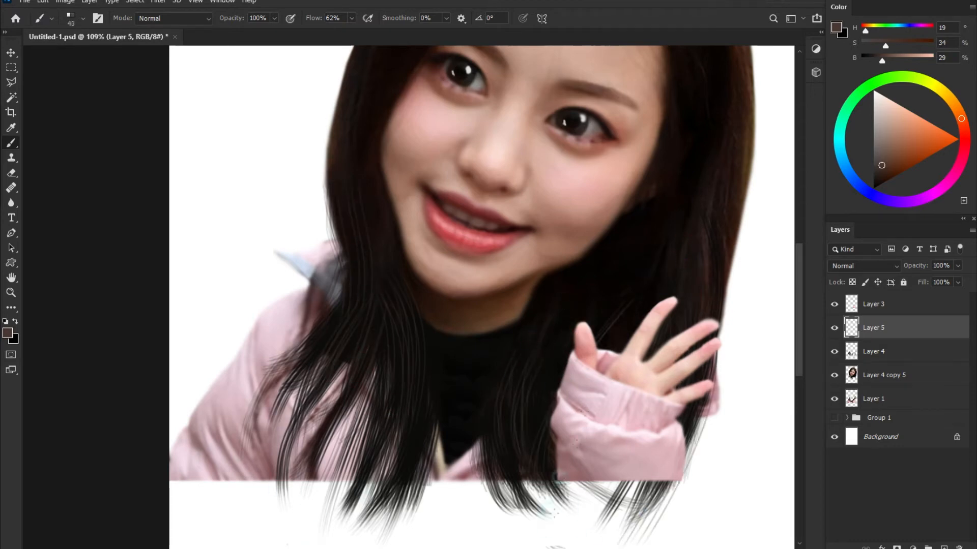
{"action": "left_click_drag", "start_coordinate": [635, 283], "coordinate": [550, 521]}
{"action": "left_click_drag", "start_coordinate": [364, 196], "coordinate": [299, 428]}
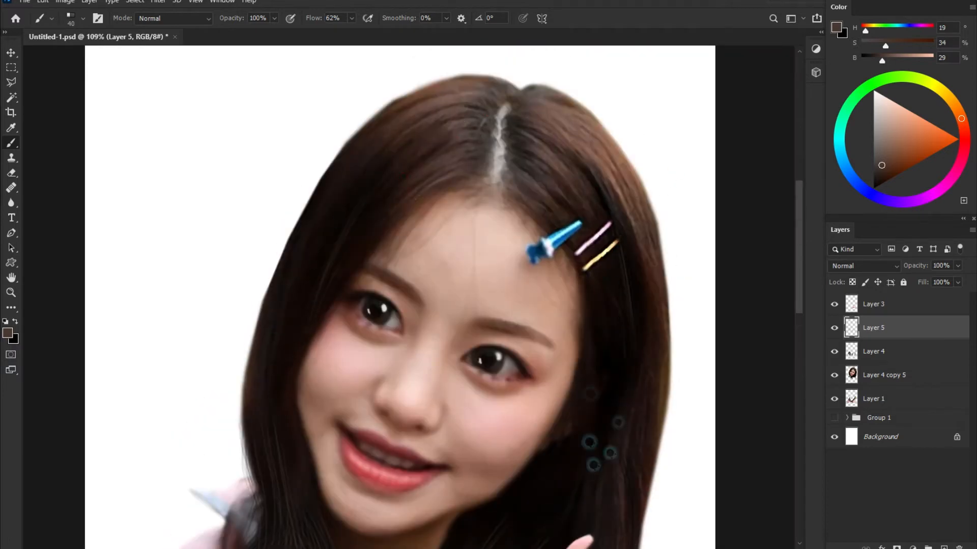
{"action": "left_click_drag", "start_coordinate": [590, 440], "coordinate": [638, 220]}
{"action": "left_click_drag", "start_coordinate": [541, 416], "coordinate": [533, 321]}
Sample near-black from the image and darken the hair falling over the open-collar side of the coat on Layer 5.
{"action": "left_click", "coordinate": [399, 342], "text": "alt"}
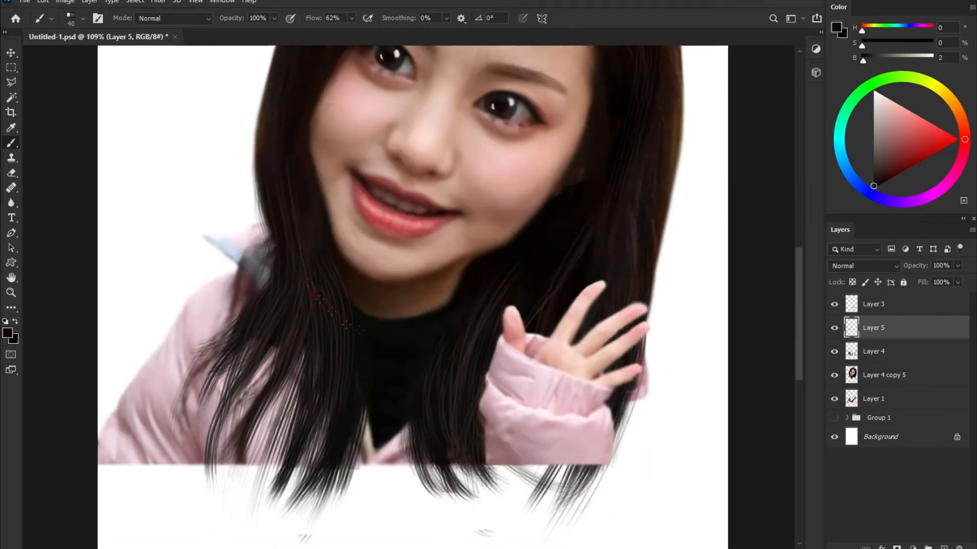
{"action": "left_click_drag", "start_coordinate": [300, 238], "coordinate": [243, 501]}
{"action": "mouse_move", "coordinate": [292, 279]}
{"action": "left_mouse_down"}
{"action": "mouse_move", "coordinate": [201, 528]}
{"action": "mouse_move", "coordinate": [209, 488]}
{"action": "left_mouse_up"}
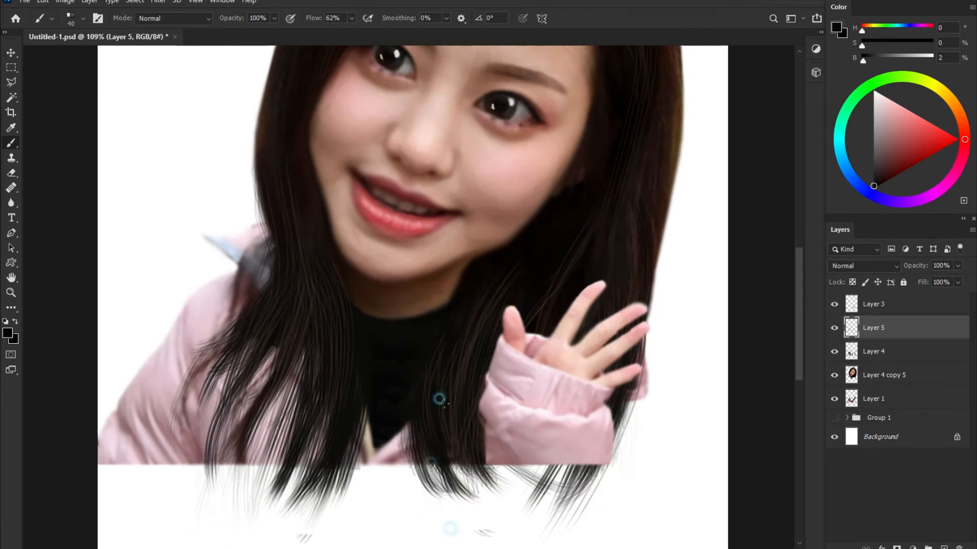
{"action": "scroll", "coordinate": [476, 188], "scroll_direction": "down", "scroll_amount": 3}
{"action": "scroll", "coordinate": [447, 238], "scroll_direction": "down", "scroll_amount": 3}
{"action": "mouse_move", "coordinate": [448, 90]}
{"action": "left_mouse_down"}
{"action": "mouse_move", "coordinate": [447, 238]}
{"action": "mouse_move", "coordinate": [449, 173]}
{"action": "mouse_move", "coordinate": [446, 233]}
{"action": "mouse_move", "coordinate": [452, 202]}
{"action": "left_mouse_up"}
{"action": "left_click_drag", "start_coordinate": [396, 384], "coordinate": [375, 293]}
{"action": "key", "text": "c"}
{"action": "left_click_drag", "start_coordinate": [392, 425], "coordinate": [402, 492]}
{"action": "key", "text": "ctrl+z"}
{"action": "left_click_drag", "start_coordinate": [397, 412], "coordinate": [385, 359]}
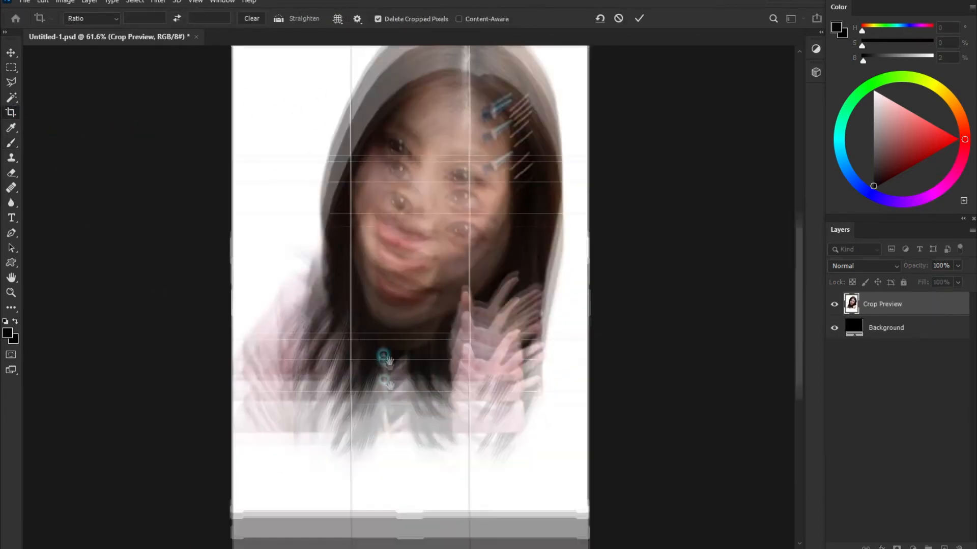
{"action": "left_click", "coordinate": [618, 18]}
Select Layer 1 through Layer 3 together and move the figure down until the coat hem and strand tips run off the canvas.
{"action": "left_click", "coordinate": [888, 397]}
{"action": "left_click", "coordinate": [887, 305], "text": "shift"}
{"action": "left_click", "coordinate": [11, 53]}
{"action": "left_click_drag", "start_coordinate": [371, 165], "coordinate": [372, 305]}
{"action": "left_click_drag", "start_coordinate": [407, 363], "coordinate": [419, 362]}
{"action": "left_click_drag", "start_coordinate": [333, 443], "coordinate": [447, 270]}
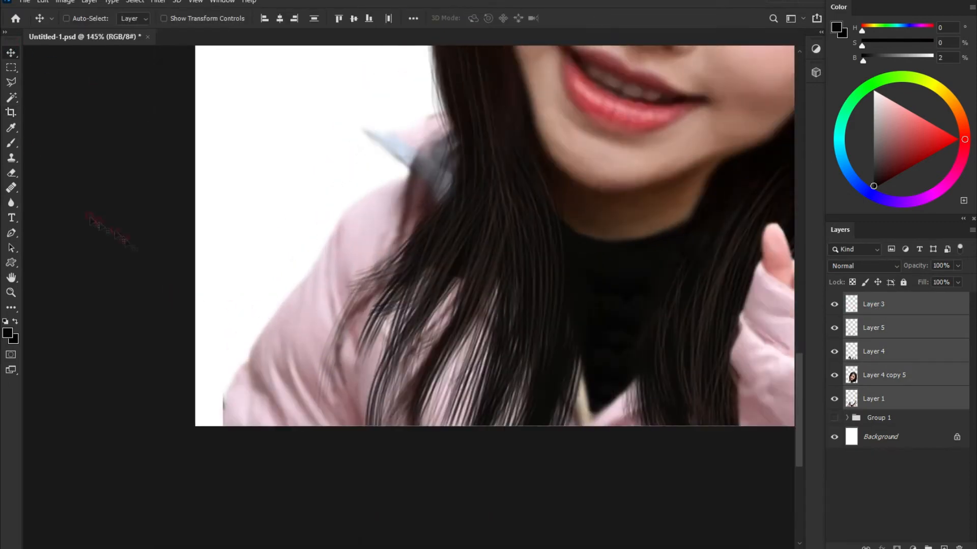
Clone coat fabric on Layer 1 to fill out the sleeve at the lower canvas corner and clean up its edge.
{"action": "key", "text": "s"}
{"action": "left_click", "coordinate": [827, 351]}
{"action": "left_click", "coordinate": [872, 398]}
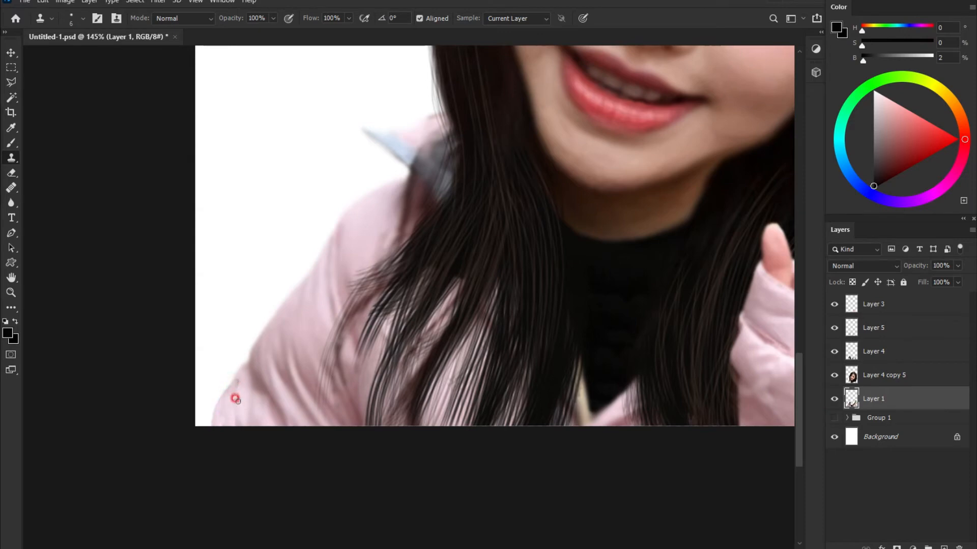
{"action": "scroll", "coordinate": [236, 399], "scroll_direction": "up", "scroll_amount": 2}
{"action": "key", "text": "j"}
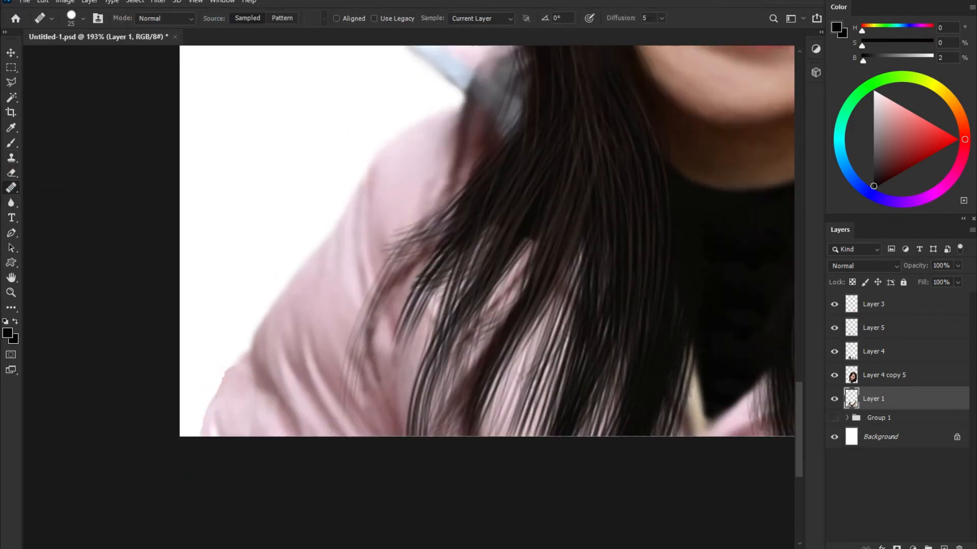
{"action": "key", "text": "e"}
{"action": "left_click", "coordinate": [11, 202]}
{"action": "scroll", "coordinate": [356, 229], "scroll_direction": "down", "scroll_amount": 5}
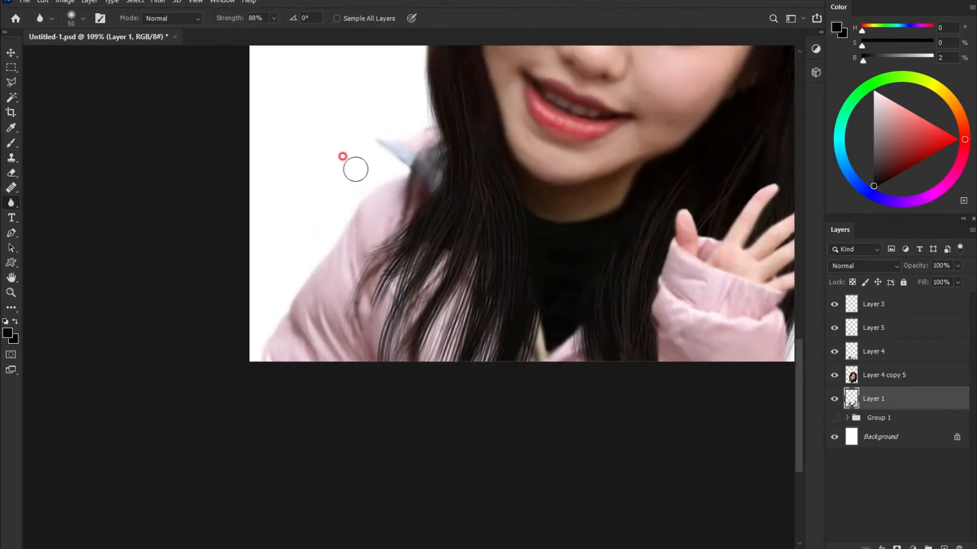
{"action": "left_click_drag", "start_coordinate": [660, 67], "coordinate": [497, 222]}
Create a layer directly above Group 1 and fill it with coral red (hue 0, saturation 55, brightness 98).
{"action": "scroll", "coordinate": [443, 285], "scroll_direction": "down", "scroll_amount": 5}
{"action": "left_click", "coordinate": [879, 418]}
{"action": "left_click", "coordinate": [944, 547]}
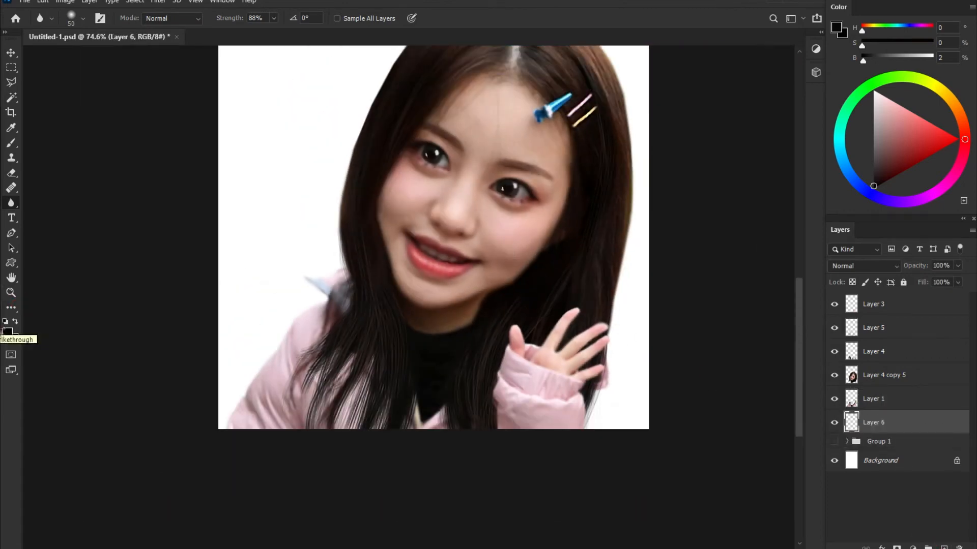
{"action": "left_click", "coordinate": [8, 333]}
{"action": "left_click", "coordinate": [733, 265]}
{"action": "left_click", "coordinate": [908, 259]}
{"action": "key", "text": "alt+BackSpace"}
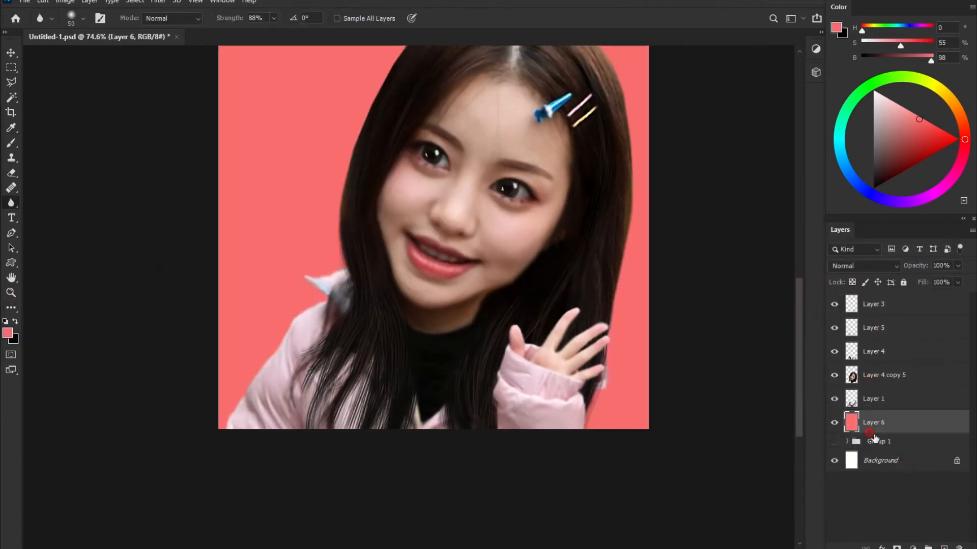
Sharpen the mouth and eyes on Layer 4 copy 5 with the Sharpen tool at 50% strength.
{"action": "scroll", "coordinate": [506, 290], "scroll_direction": "up", "scroll_amount": 3}
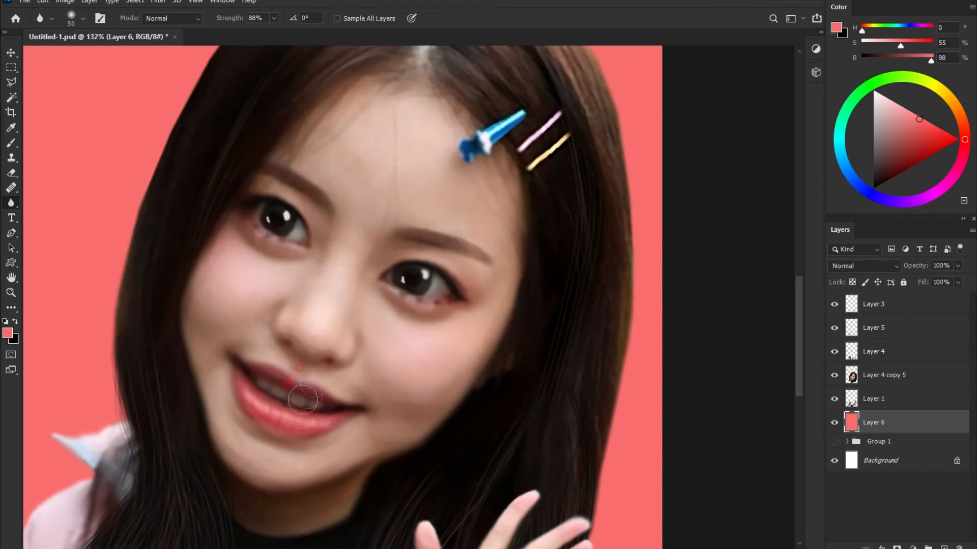
{"action": "scroll", "coordinate": [427, 321], "scroll_direction": "down", "scroll_amount": 2}
{"action": "scroll", "coordinate": [313, 316], "scroll_direction": "up", "scroll_amount": 2}
{"action": "right_click", "coordinate": [11, 203]}
{"action": "left_click", "coordinate": [48, 216]}
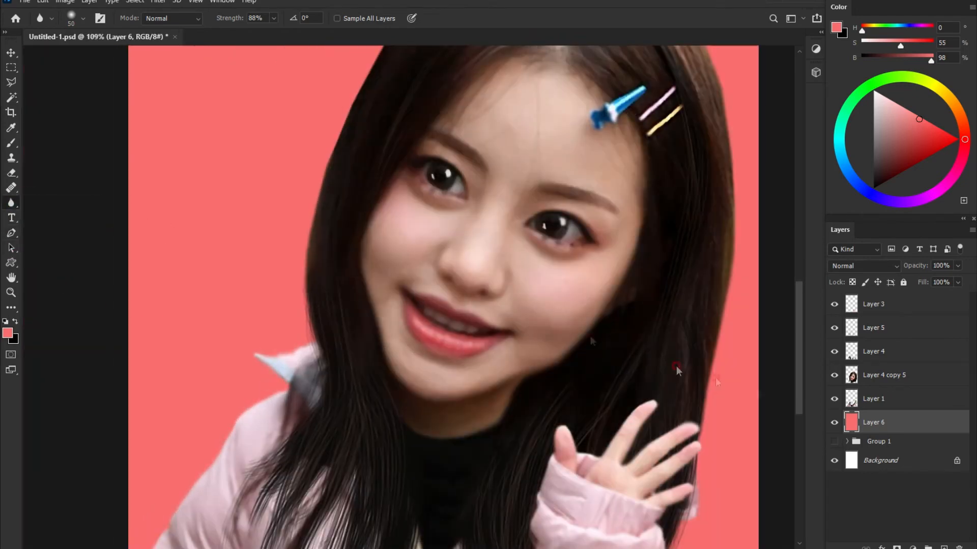
{"action": "left_click", "coordinate": [882, 375]}
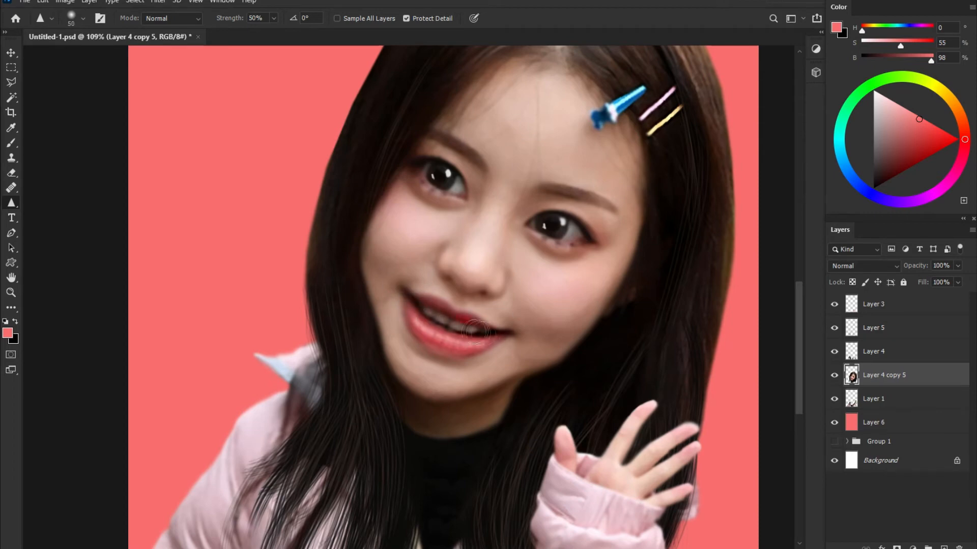
{"action": "mouse_move", "coordinate": [415, 137]}
{"action": "left_mouse_down"}
{"action": "mouse_move", "coordinate": [484, 174]}
{"action": "mouse_move", "coordinate": [393, 179]}
{"action": "left_mouse_up"}
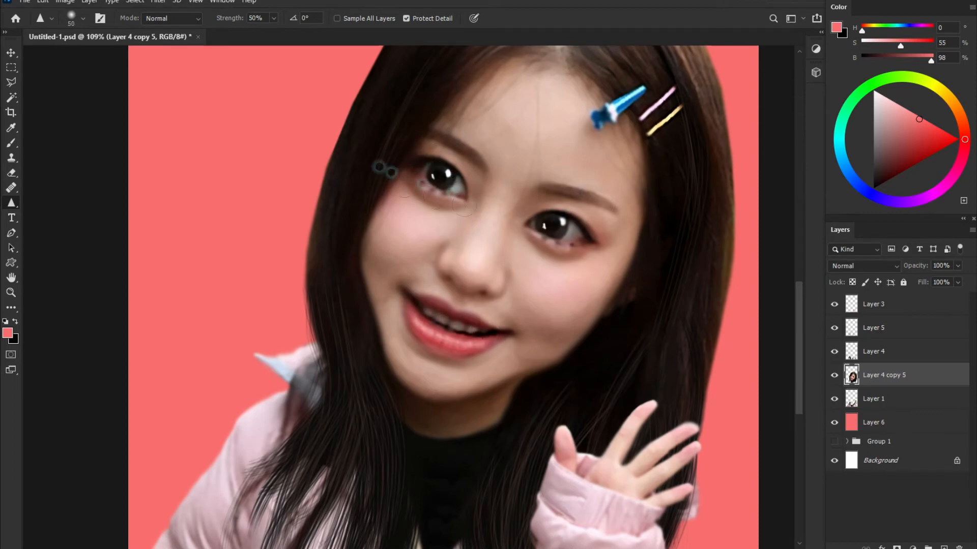
{"action": "scroll", "coordinate": [498, 340], "scroll_direction": "down", "scroll_amount": 5}
{"action": "left_click_drag", "start_coordinate": [539, 288], "coordinate": [444, 399]}
{"action": "scroll", "coordinate": [447, 385], "scroll_direction": "down", "scroll_amount": 2}
{"action": "scroll", "coordinate": [447, 385], "scroll_direction": "down", "scroll_amount": 1}
{"action": "scroll", "coordinate": [444, 382], "scroll_direction": "up", "scroll_amount": 2}
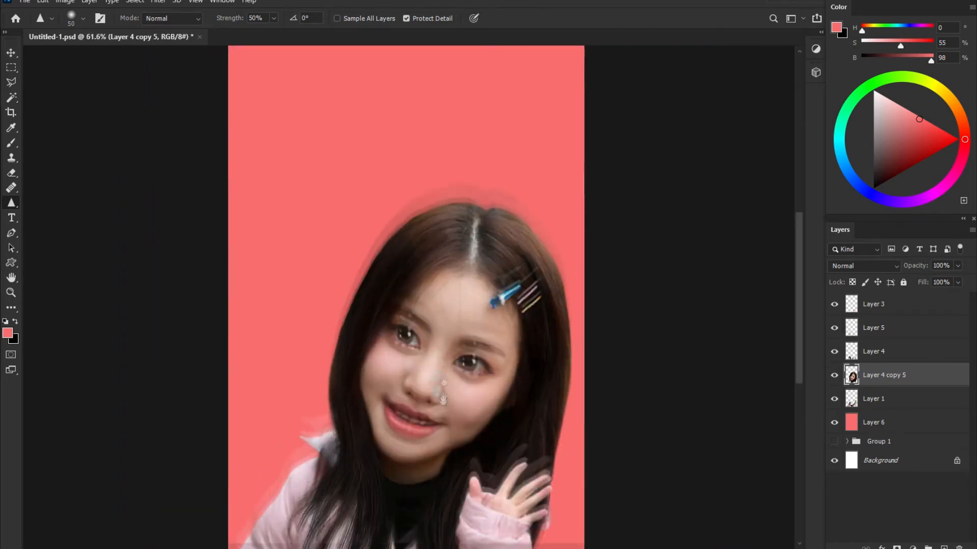
{"action": "scroll", "coordinate": [443, 400], "scroll_direction": "up", "scroll_amount": 1}
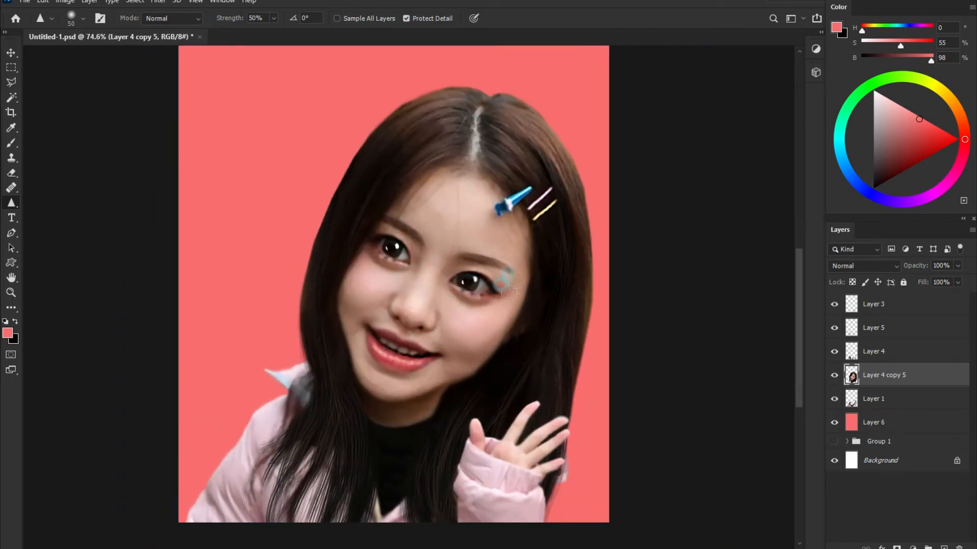
{"action": "scroll", "coordinate": [454, 403], "scroll_direction": "up", "scroll_amount": 3}
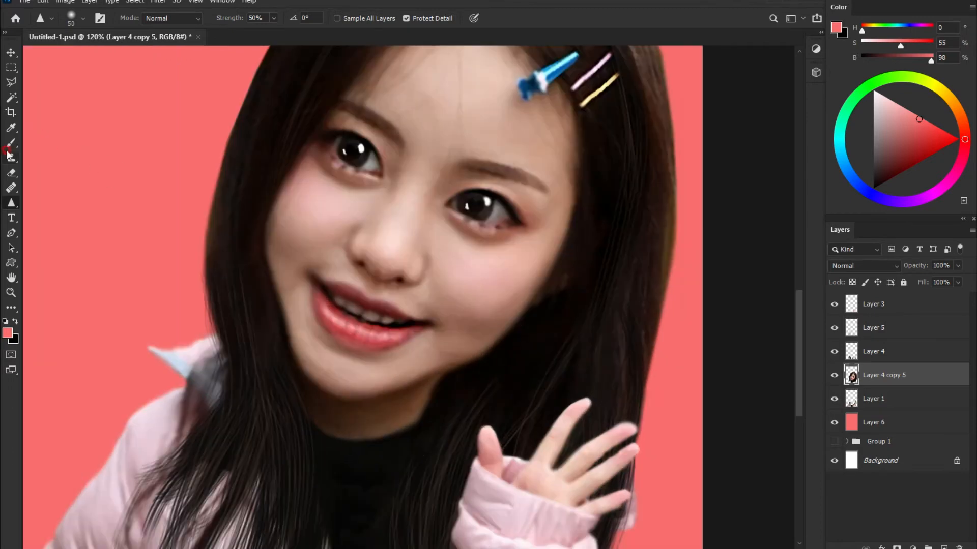
Paint sampled near-black hair along the jawline on Layer 4 copy 5 and soften that edge with the Blur tool at 88% strength.
{"action": "left_click", "coordinate": [11, 142]}
{"action": "left_click", "coordinate": [516, 362], "text": "alt"}
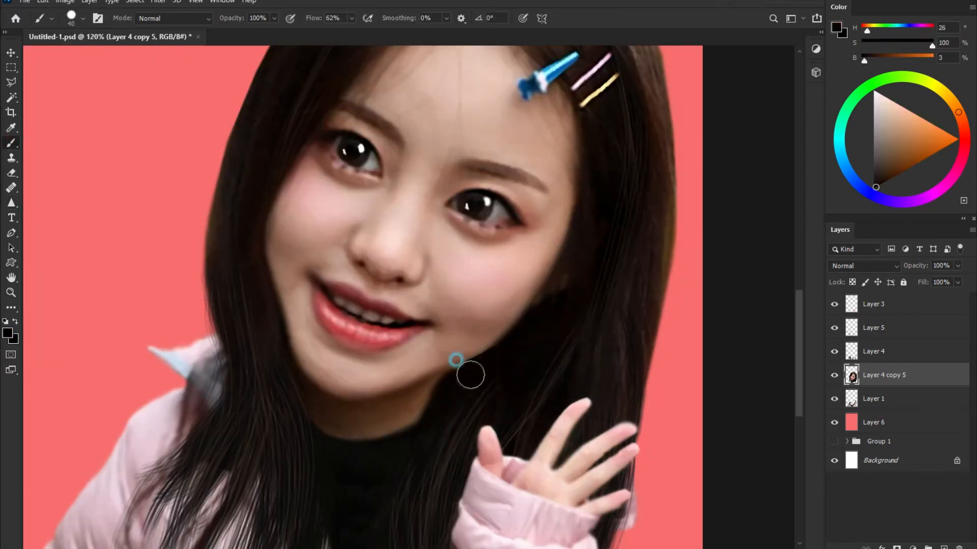
{"action": "left_click", "coordinate": [11, 202]}
{"action": "left_click", "coordinate": [56, 235]}
{"action": "scroll", "coordinate": [492, 367], "scroll_direction": "down", "scroll_amount": 4}
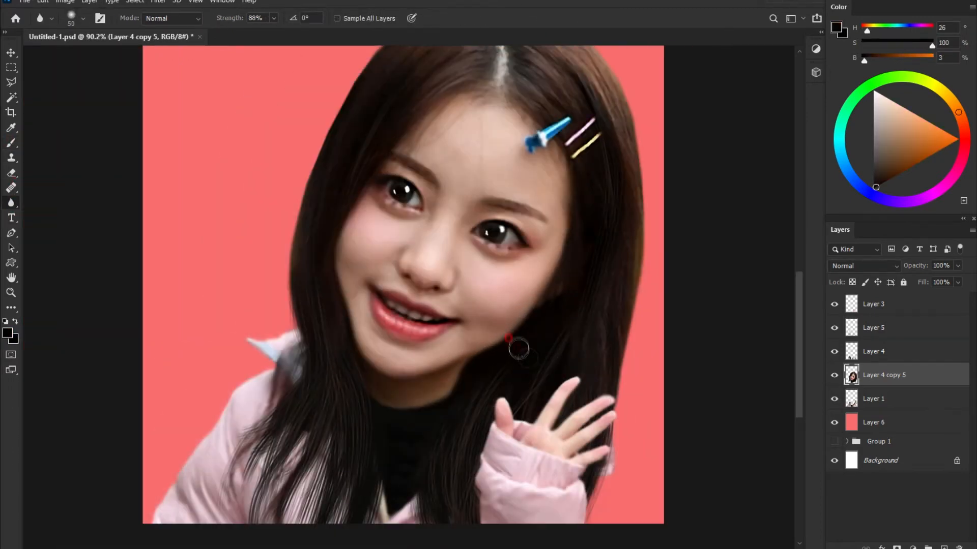
{"action": "scroll", "coordinate": [491, 325], "scroll_direction": "up", "scroll_amount": 2}
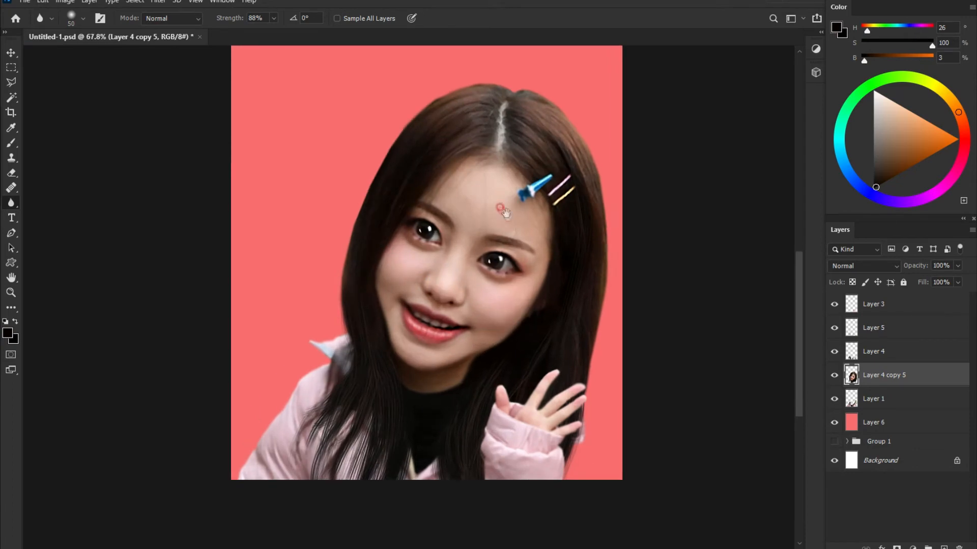
Create a layer above Layer 5 and paint fine dark 1 px strands along the outer hair edge opposite the hair clips.
{"action": "left_click", "coordinate": [888, 329]}
{"action": "key", "text": "ctrl+shift+alt+n"}
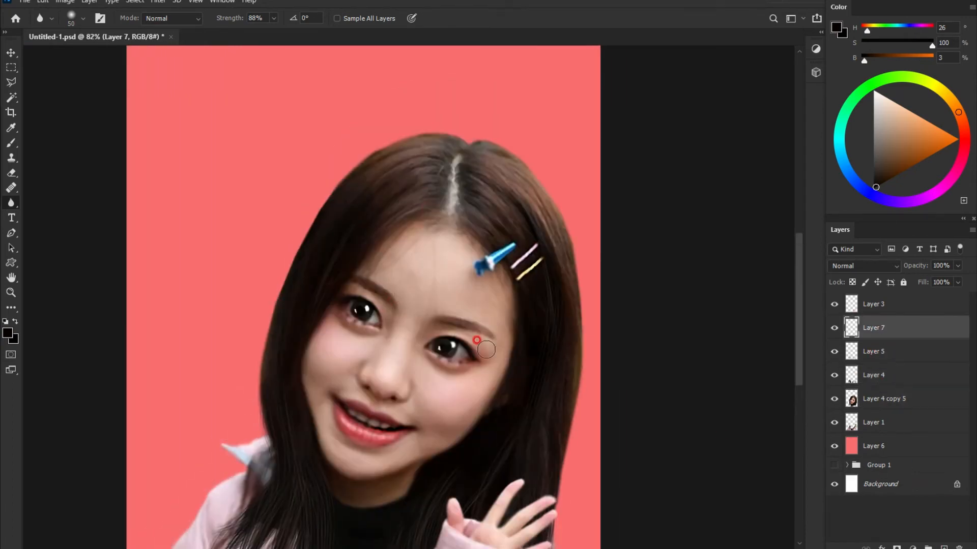
{"action": "key", "text": "b"}
{"action": "scroll", "coordinate": [403, 295], "scroll_direction": "up", "scroll_amount": 2}
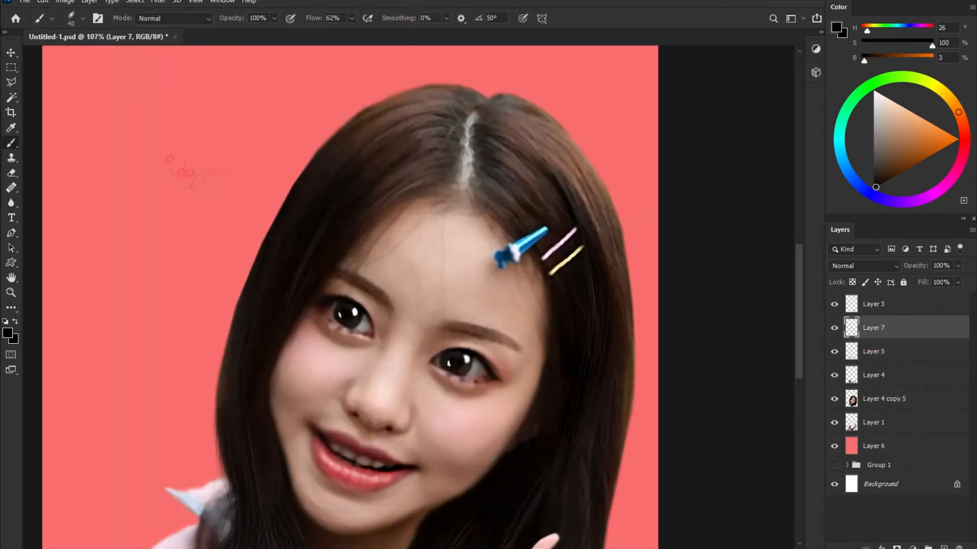
{"action": "left_click_drag", "start_coordinate": [382, 92], "coordinate": [268, 291]}
{"action": "left_click_drag", "start_coordinate": [346, 130], "coordinate": [222, 430]}
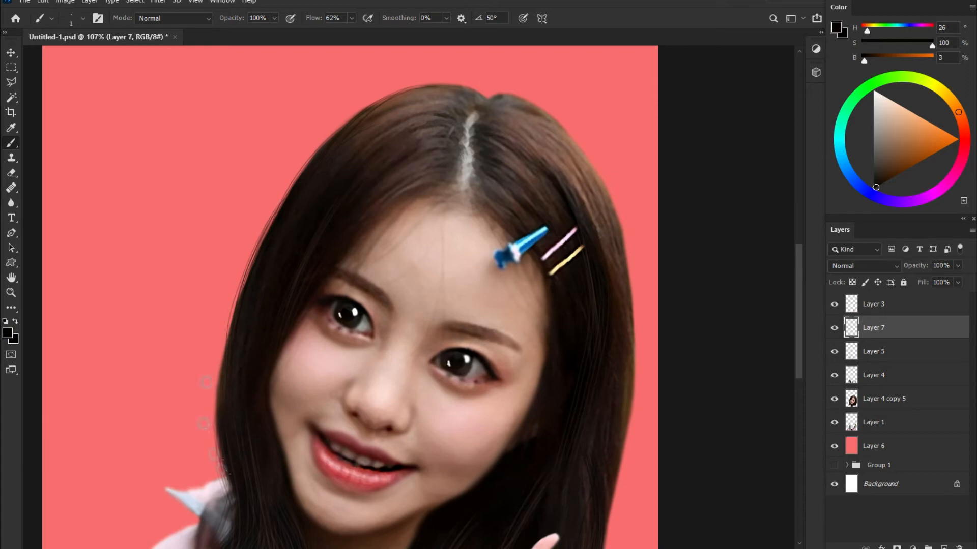
Paint fine dark strands on Layer 7 down the hair on the clip side and add strands in a sampled hair brown.
{"action": "left_click_drag", "start_coordinate": [596, 256], "coordinate": [622, 459]}
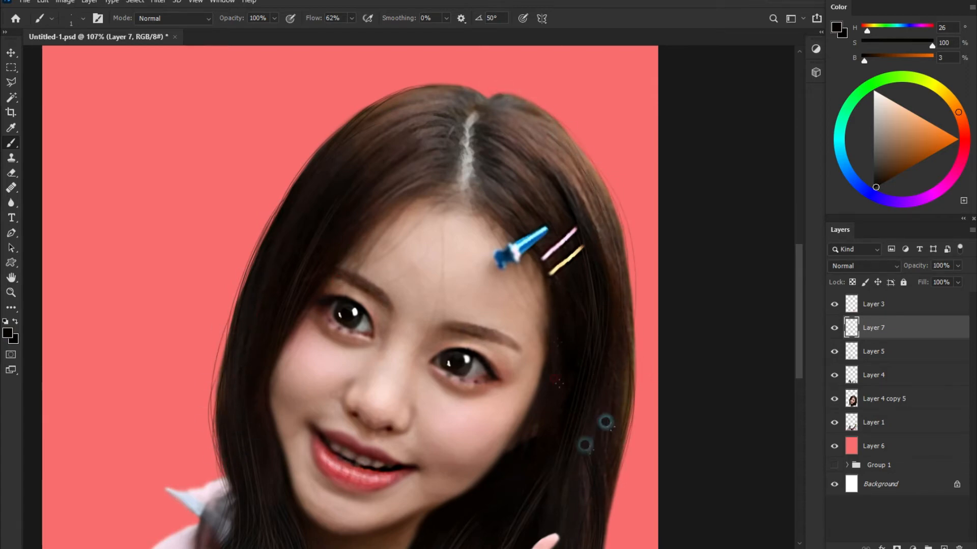
{"action": "left_click_drag", "start_coordinate": [606, 233], "coordinate": [605, 456]}
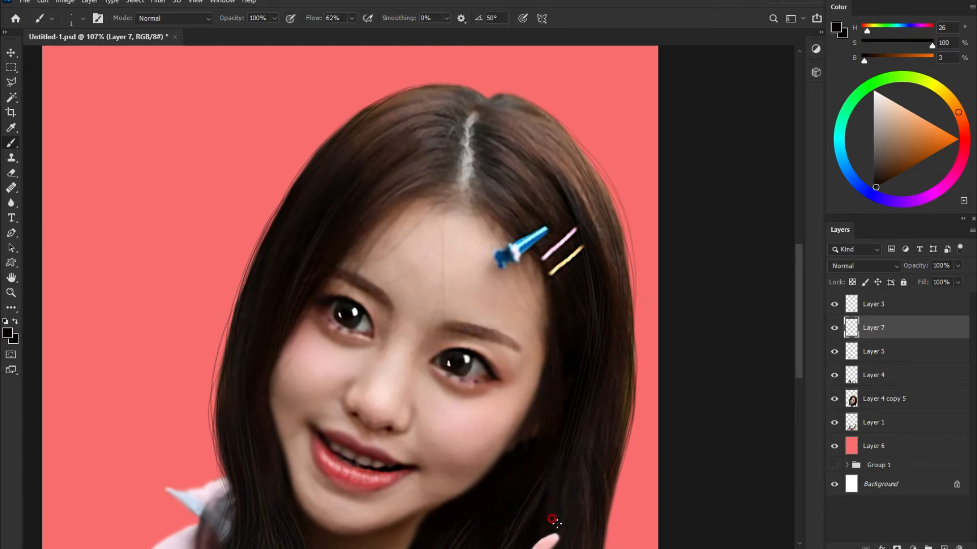
{"action": "left_click", "coordinate": [547, 135], "text": "alt"}
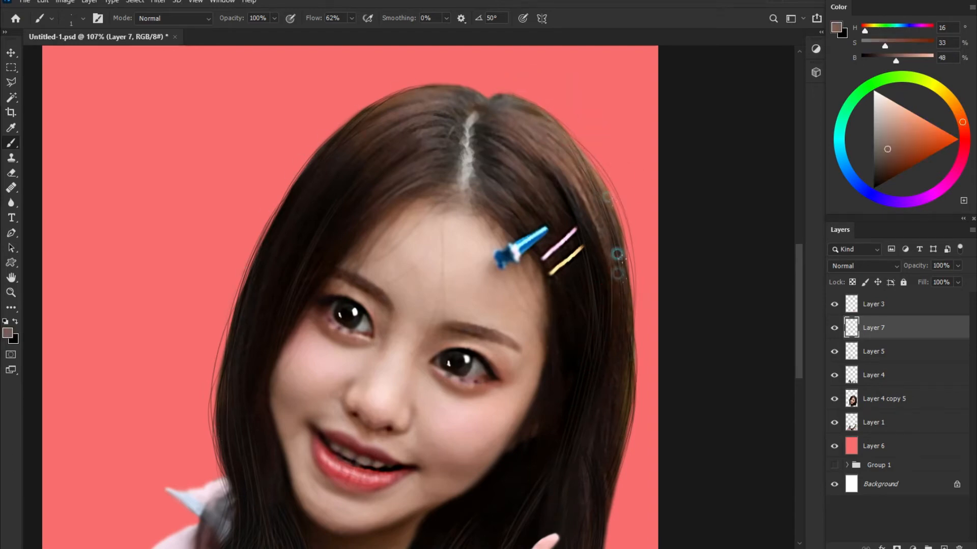
{"action": "left_click_drag", "start_coordinate": [628, 283], "coordinate": [589, 513]}
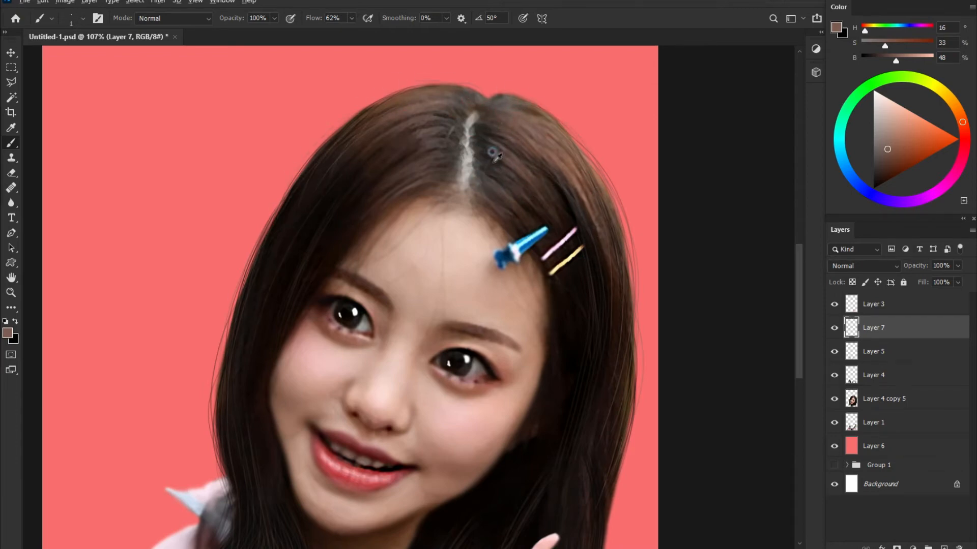
Paint fine stray strands on Layer 7 over the crown and the outer edge opposite the clips, using sampled near-black hair tones.
{"action": "left_click", "coordinate": [492, 154], "text": "alt"}
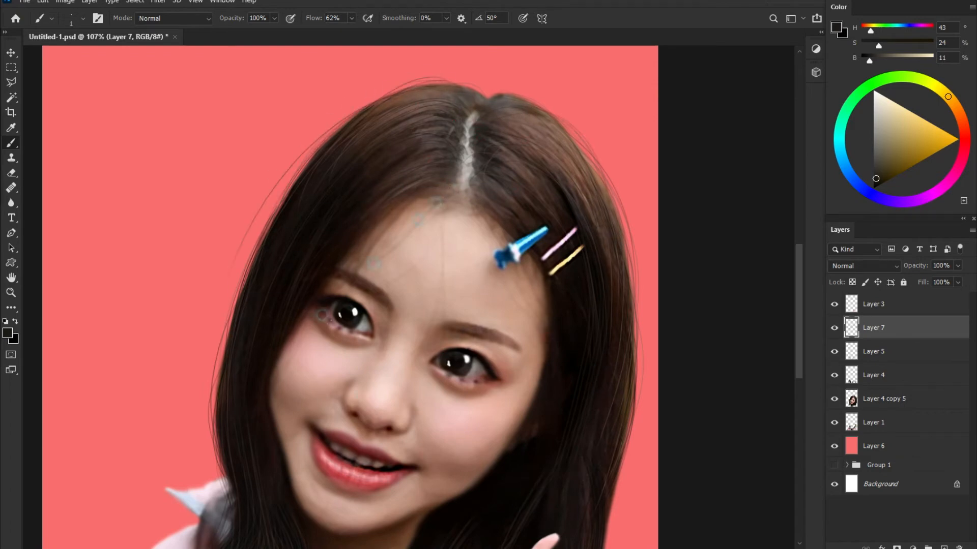
{"action": "scroll", "coordinate": [478, 333], "scroll_direction": "down", "scroll_amount": 5}
{"action": "left_click_drag", "start_coordinate": [478, 333], "coordinate": [430, 304]}
{"action": "double_click", "coordinate": [11, 293]}
{"action": "left_click_drag", "start_coordinate": [601, 455], "coordinate": [640, 375]}
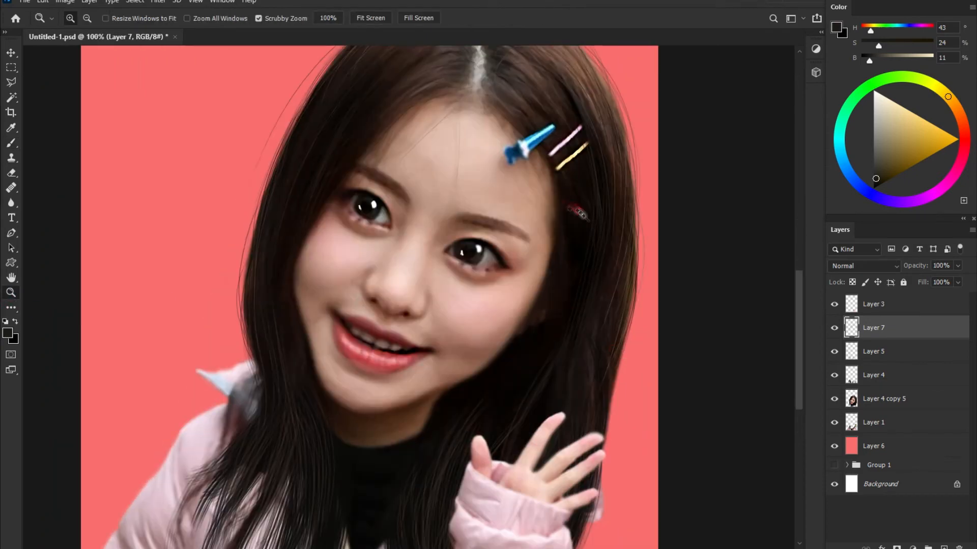
{"action": "left_click", "coordinate": [13, 144]}
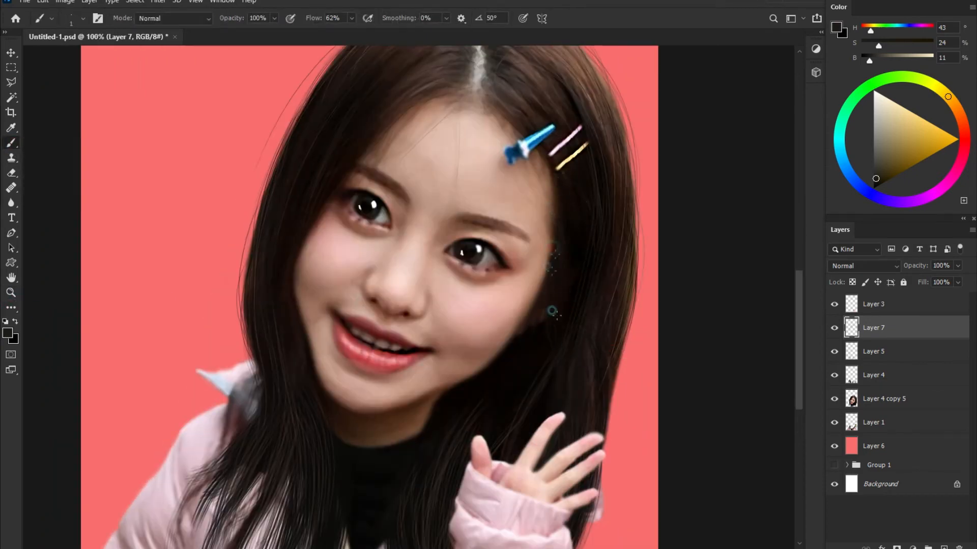
{"action": "left_click", "coordinate": [552, 169], "text": "alt"}
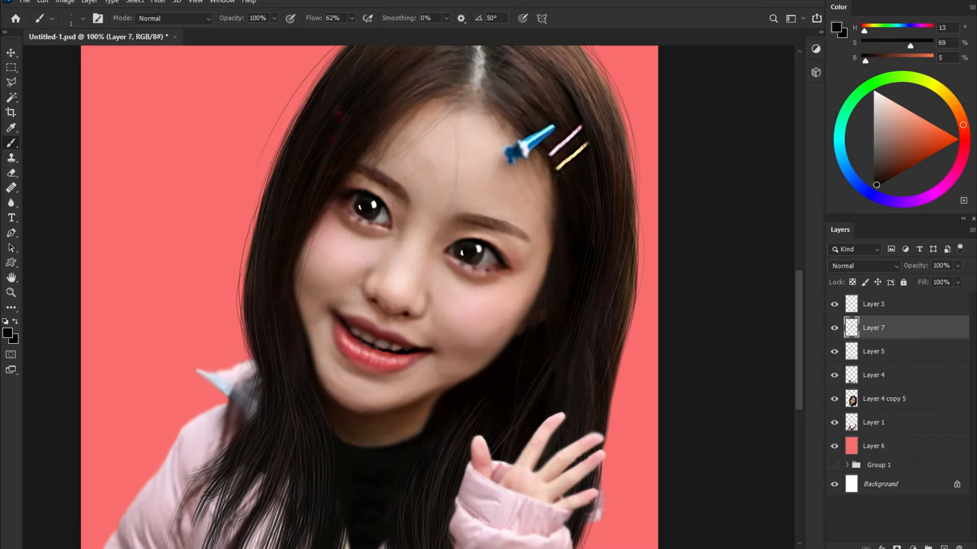
{"action": "left_click_drag", "start_coordinate": [501, 69], "coordinate": [483, 294]}
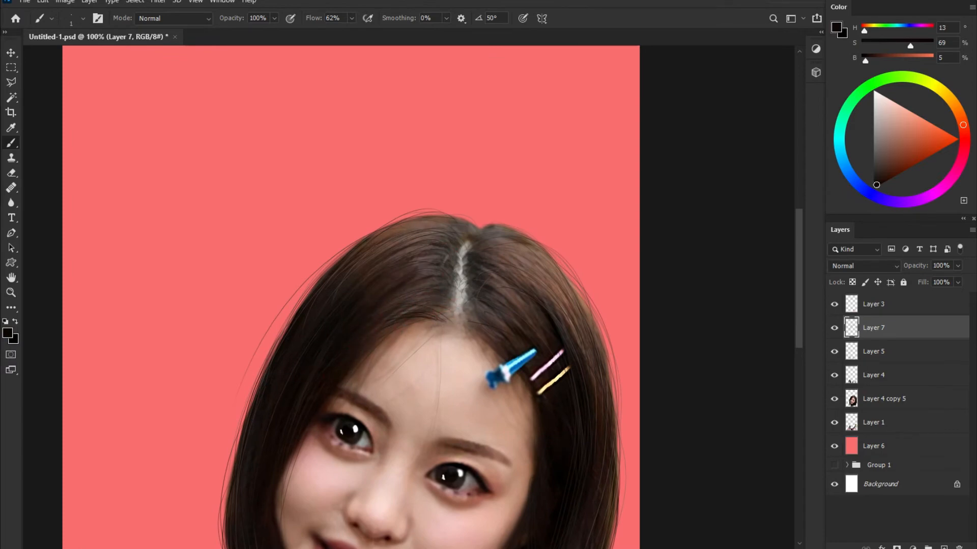
Examine the whole caricature against the background, from the crown down to the waving hand.
{"action": "left_click_drag", "start_coordinate": [516, 434], "coordinate": [414, 303]}
{"action": "scroll", "coordinate": [429, 469], "scroll_direction": "down", "scroll_amount": 4}
{"action": "left_click_drag", "start_coordinate": [429, 469], "coordinate": [451, 372]}
{"action": "scroll", "coordinate": [451, 372], "scroll_direction": "up", "scroll_amount": 6}
{"action": "left_click_drag", "start_coordinate": [458, 325], "coordinate": [442, 372]}
{"action": "scroll", "coordinate": [416, 330], "scroll_direction": "down", "scroll_amount": 6}
{"action": "left_click_drag", "start_coordinate": [416, 331], "coordinate": [438, 330]}
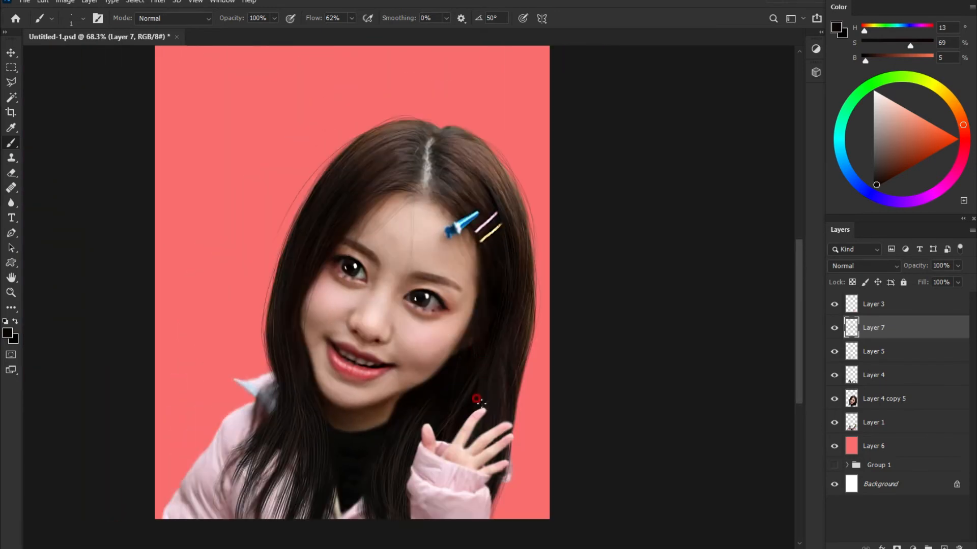
{"action": "scroll", "coordinate": [476, 427], "scroll_direction": "up", "scroll_amount": 2}
{"action": "left_click_drag", "start_coordinate": [445, 475], "coordinate": [432, 381]}
Outline the jacket shoulder opposite the waving hand with the Polygonal Lasso and copy it from Layer 1 to a new layer.
{"action": "scroll", "coordinate": [433, 382], "scroll_direction": "up", "scroll_amount": 1}
{"action": "left_click", "coordinate": [18, 81]}
{"action": "left_click", "coordinate": [123, 267]}
{"action": "left_click", "coordinate": [163, 310]}
{"action": "left_click", "coordinate": [122, 360]}
{"action": "left_click", "coordinate": [104, 428]}
{"action": "left_click", "coordinate": [48, 468]}
{"action": "left_click", "coordinate": [123, 268]}
{"action": "left_click", "coordinate": [876, 424]}
{"action": "key", "text": "ctrl+j"}
{"action": "left_click_drag", "start_coordinate": [104, 358], "coordinate": [98, 335]}
Flip the shoulder copy horizontally, fit it behind the waving arm, and move Layer 8 below Layer 1.
{"action": "left_click", "coordinate": [43, 2]}
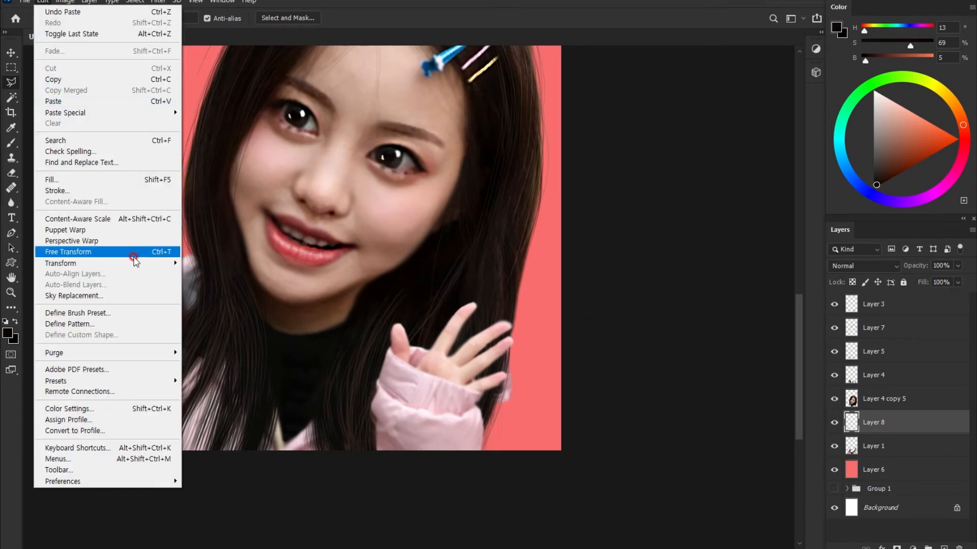
{"action": "mouse_move", "coordinate": [87, 264]}
{"action": "left_click", "coordinate": [255, 438]}
{"action": "key", "text": "v"}
{"action": "left_click_drag", "start_coordinate": [139, 322], "coordinate": [563, 448]}
{"action": "key", "text": "ctrl+t"}
{"action": "left_click_drag", "start_coordinate": [531, 356], "coordinate": [593, 356]}
{"action": "left_click", "coordinate": [611, 18]}
{"action": "left_click_drag", "start_coordinate": [873, 422], "coordinate": [900, 456]}
Retouch the jacket patch beside the raised sleeve on Layer 8 with the Clone Stamp and a sampled pale pink brush.
{"action": "left_click", "coordinate": [11, 157]}
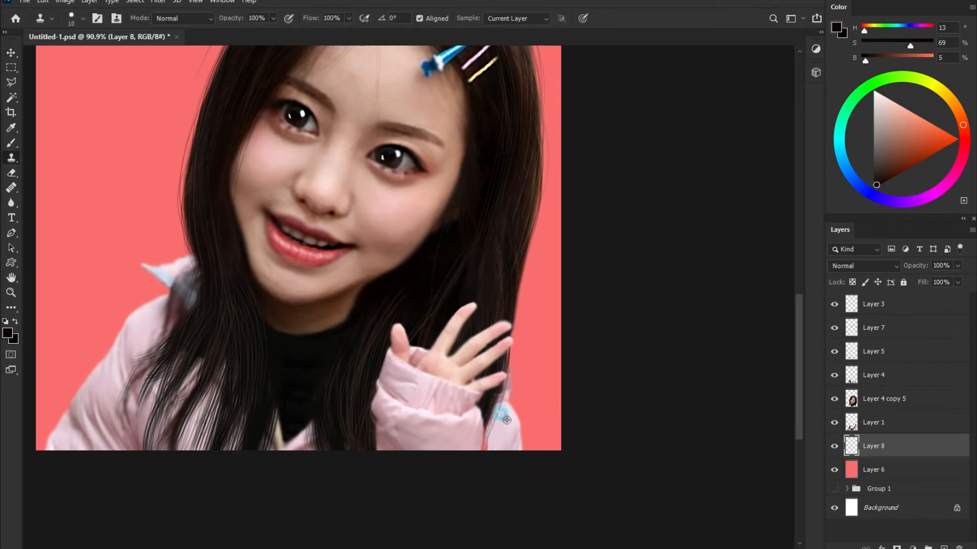
{"action": "left_click", "coordinate": [500, 427], "text": "alt"}
{"action": "mouse_move", "coordinate": [487, 408]}
{"action": "left_mouse_down"}
{"action": "mouse_move", "coordinate": [486, 432]}
{"action": "mouse_move", "coordinate": [495, 408]}
{"action": "left_mouse_up"}
{"action": "right_click", "coordinate": [11, 143]}
{"action": "left_click", "coordinate": [56, 141]}
{"action": "left_click", "coordinate": [489, 407], "text": "alt"}
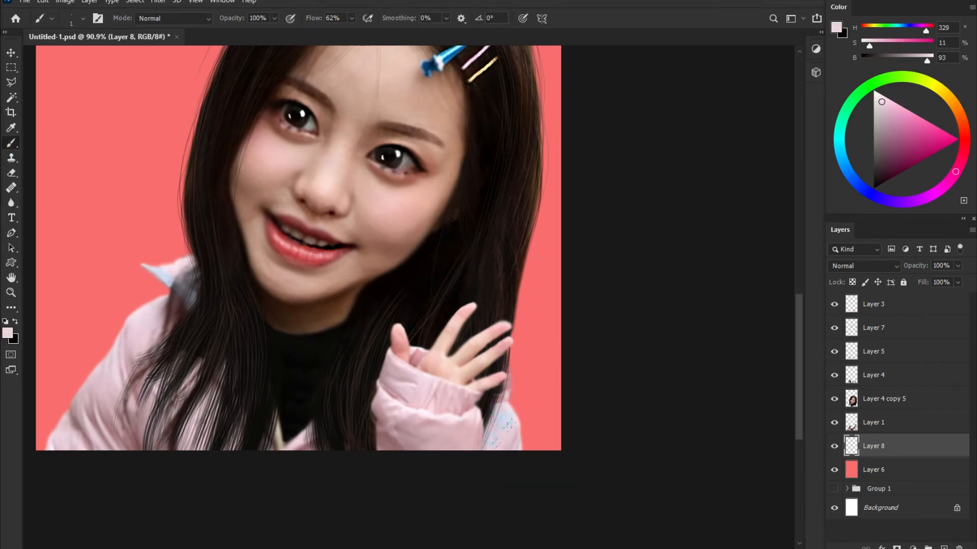
{"action": "left_click_drag", "start_coordinate": [501, 413], "coordinate": [504, 418]}
Identify the layer holding the hand and clean up the raised finger's edge on Layer 3 with the Clone Stamp.
{"action": "scroll", "coordinate": [496, 433], "scroll_direction": "down", "scroll_amount": 2}
{"action": "scroll", "coordinate": [505, 414], "scroll_direction": "up", "scroll_amount": 5}
{"action": "scroll", "coordinate": [495, 326], "scroll_direction": "up", "scroll_amount": 2}
{"action": "key", "text": "s"}
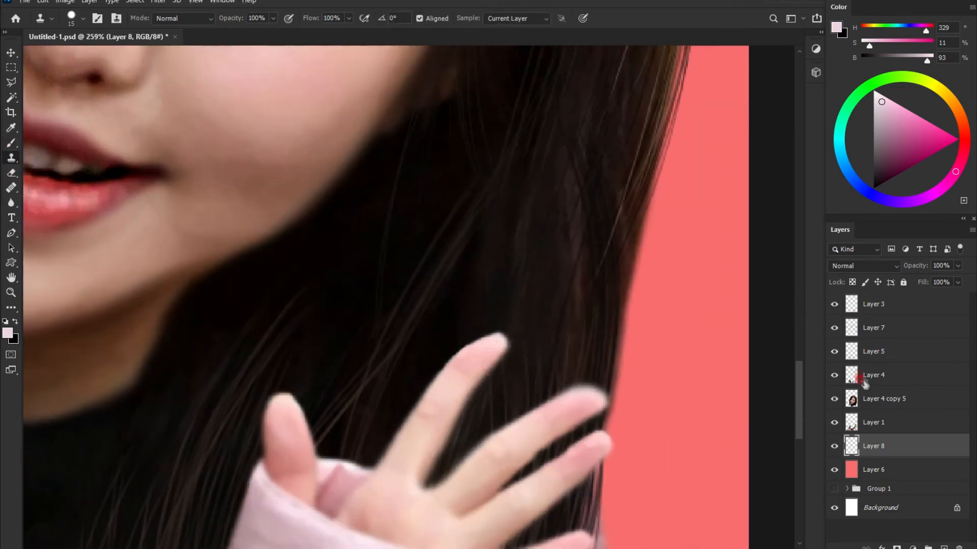
{"action": "left_click", "coordinate": [834, 376]}
{"action": "left_click", "coordinate": [834, 376]}
{"action": "left_click", "coordinate": [834, 305]}
{"action": "left_click", "coordinate": [833, 305]}
{"action": "left_click", "coordinate": [873, 305]}
{"action": "left_click", "coordinate": [467, 359], "text": "alt"}
{"action": "mouse_move", "coordinate": [471, 349]}
{"action": "left_mouse_down"}
{"action": "mouse_move", "coordinate": [489, 342]}
{"action": "mouse_move", "coordinate": [467, 355]}
{"action": "left_mouse_up"}
{"action": "left_click", "coordinate": [11, 173]}
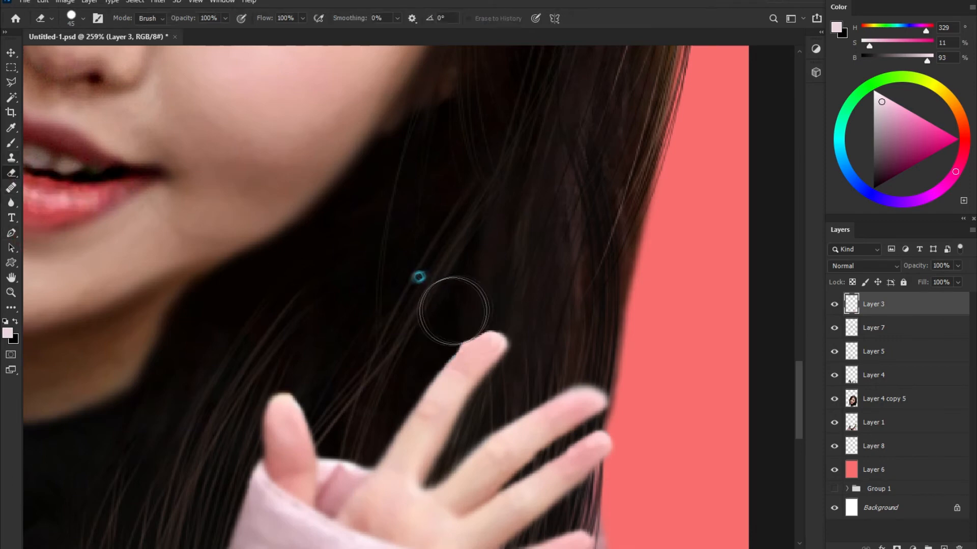
Sharpen the waving hand on Layer 3 with the Sharpen tool at 50% strength.
{"action": "left_click", "coordinate": [12, 203]}
{"action": "scroll", "coordinate": [439, 372], "scroll_direction": "down", "scroll_amount": 3}
{"action": "scroll", "coordinate": [439, 375], "scroll_direction": "down", "scroll_amount": 3}
{"action": "right_click", "coordinate": [11, 202]}
{"action": "left_click", "coordinate": [61, 220]}
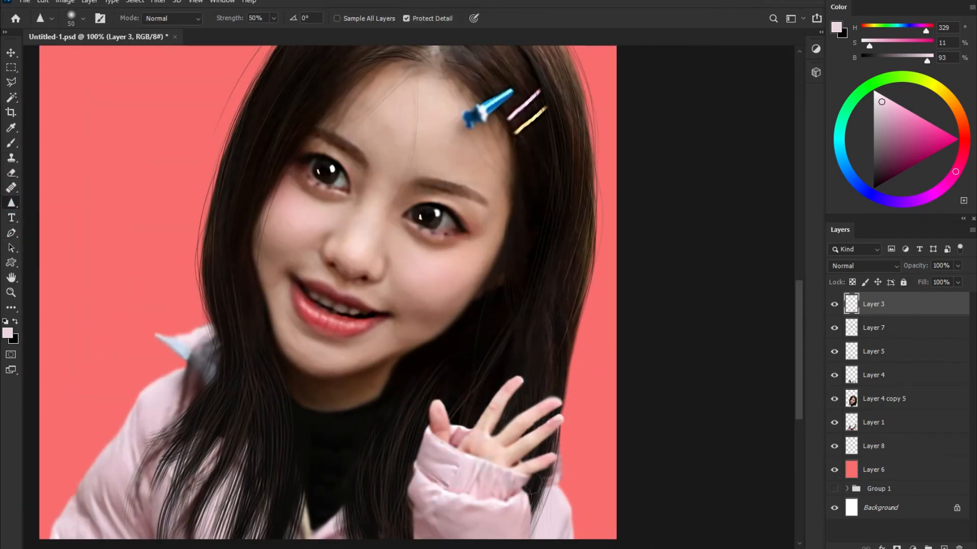
{"action": "scroll", "coordinate": [419, 409], "scroll_direction": "down", "scroll_amount": 2}
{"action": "scroll", "coordinate": [394, 358], "scroll_direction": "up", "scroll_amount": 3}
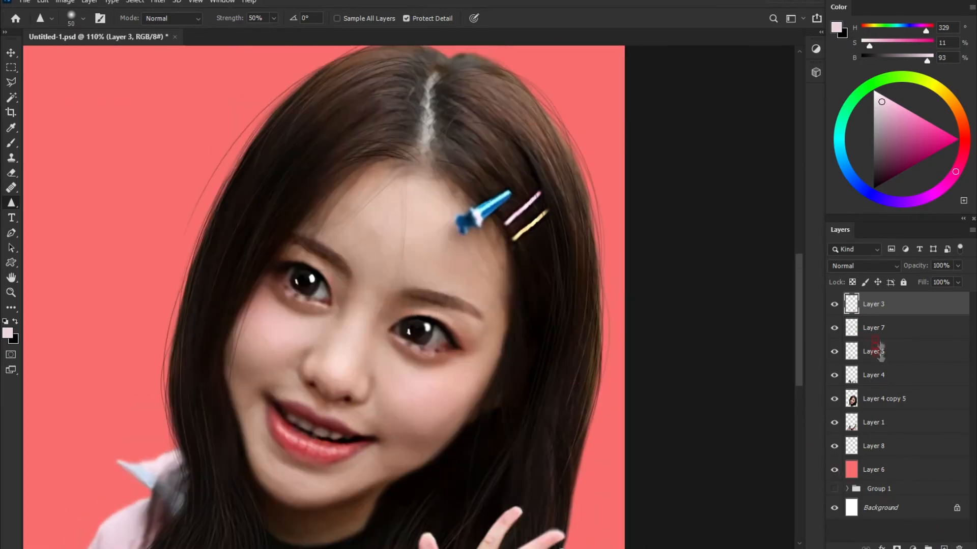
Create a layer above Layer 7 and paint fine 1 px eyelashes on both eyes in near-black #010000.
{"action": "left_click", "coordinate": [877, 333]}
{"action": "left_click", "coordinate": [944, 548]}
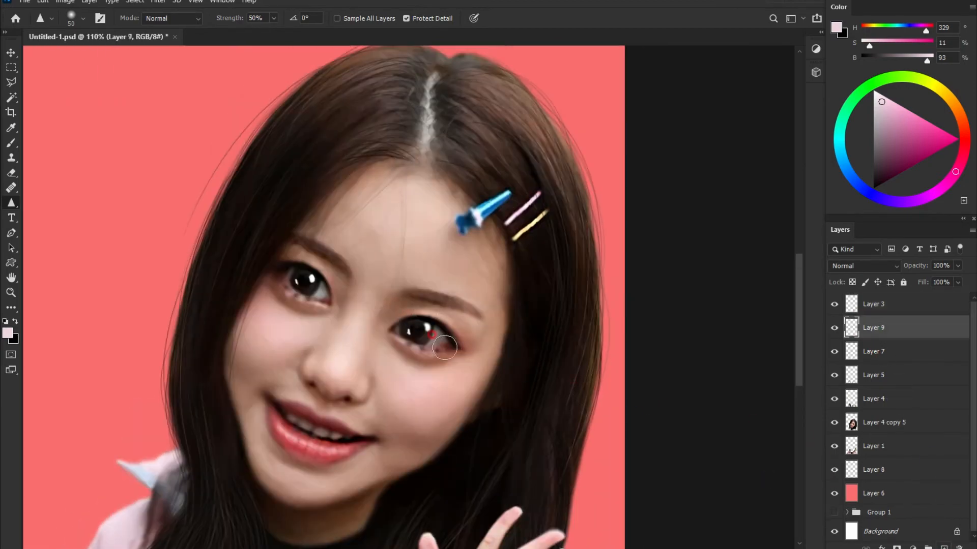
{"action": "scroll", "coordinate": [454, 364], "scroll_direction": "up", "scroll_amount": 4}
{"action": "key", "text": "b"}
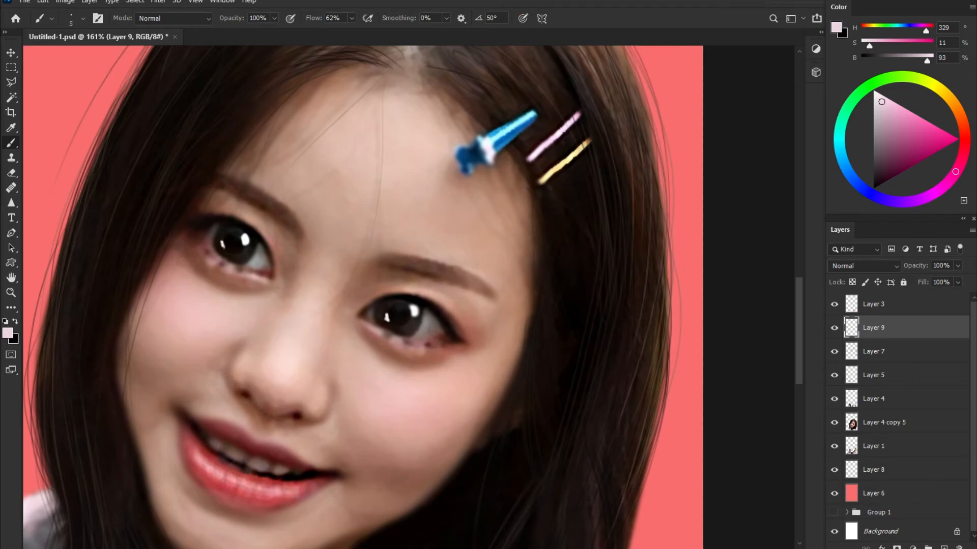
{"action": "left_click", "coordinate": [15, 322]}
{"action": "left_click", "coordinate": [7, 333]}
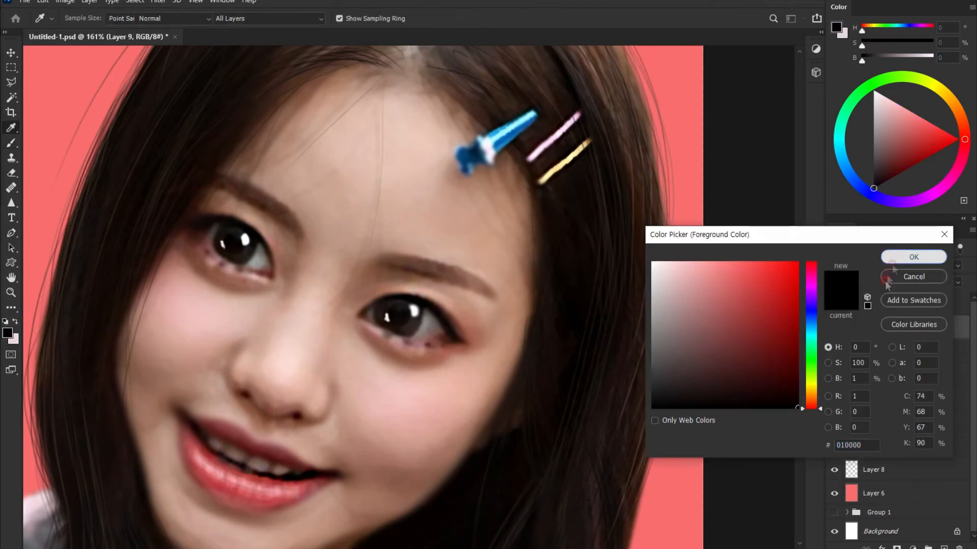
{"action": "left_click", "coordinate": [911, 256]}
{"action": "left_click", "coordinate": [834, 329]}
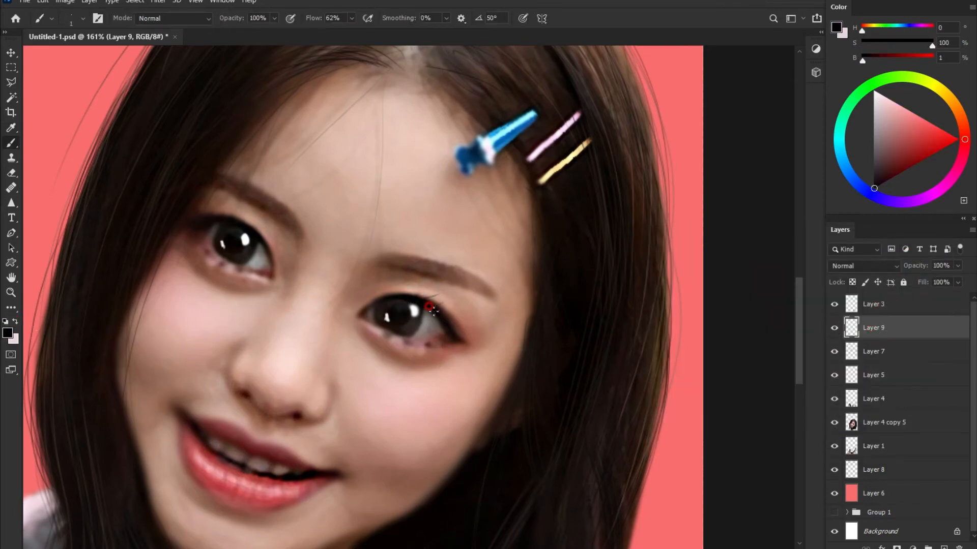
{"action": "left_click_drag", "start_coordinate": [430, 302], "coordinate": [441, 297]}
Erase the stray strokes around the clip-side eyebrow on Layer 9 and tidy the lashes.
{"action": "right_click", "coordinate": [11, 173]}
{"action": "left_click", "coordinate": [56, 172]}
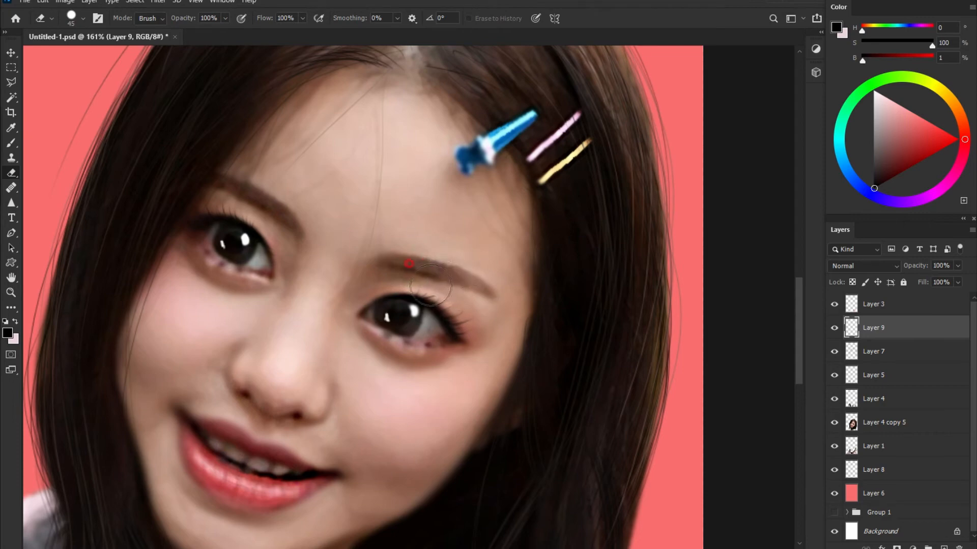
{"action": "left_click", "coordinate": [11, 143]}
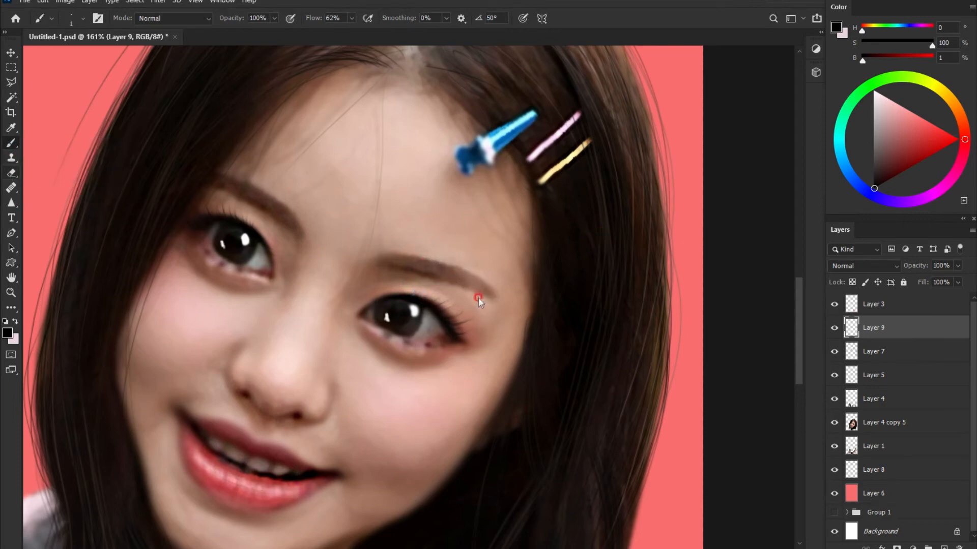
{"action": "key", "text": "e"}
{"action": "scroll", "coordinate": [458, 305], "scroll_direction": "down", "scroll_amount": 5}
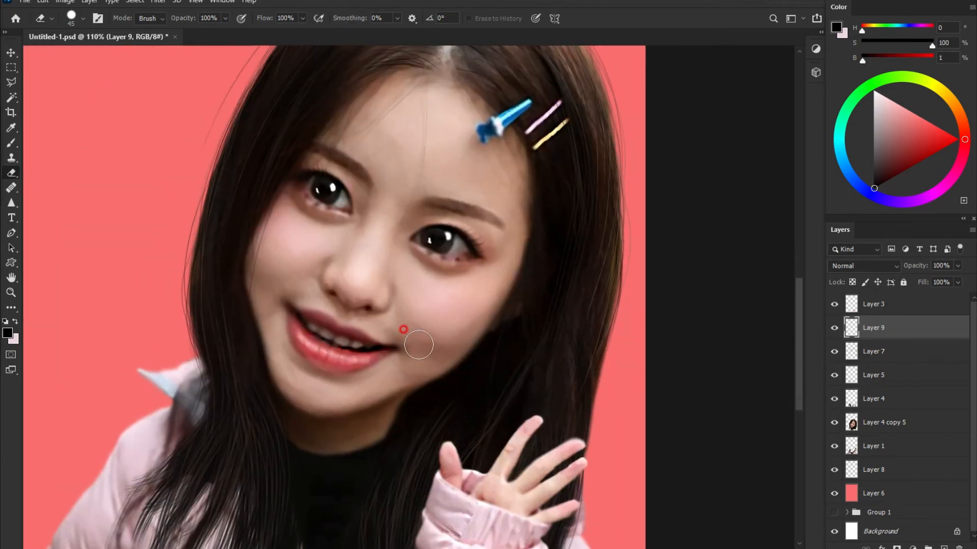
{"action": "scroll", "coordinate": [418, 345], "scroll_direction": "up", "scroll_amount": 5}
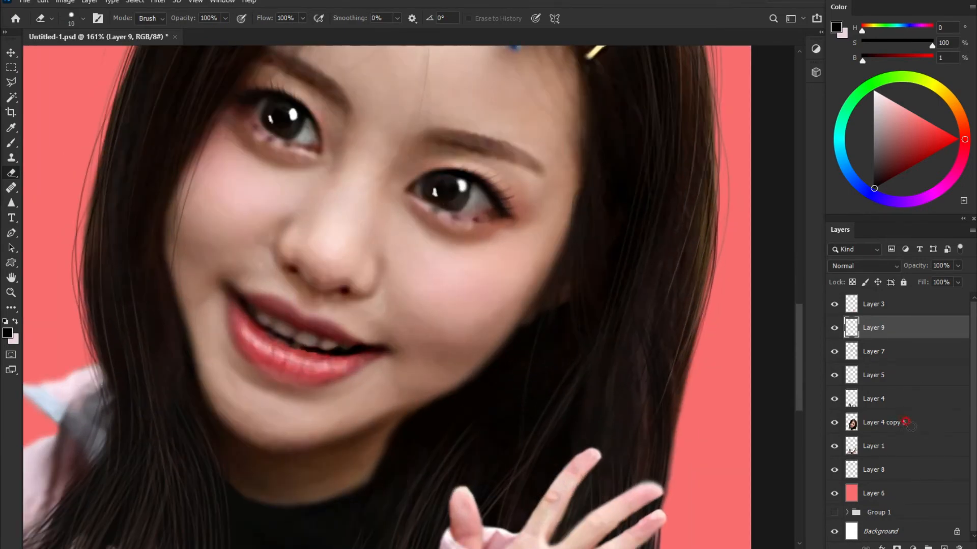
Create a layer, set the foreground to bright cyan (H 186, S 81, B 99), and place Layer 10 above Layer 5.
{"action": "left_click", "coordinate": [883, 430]}
{"action": "key", "text": "ctrl+shift+alt+n"}
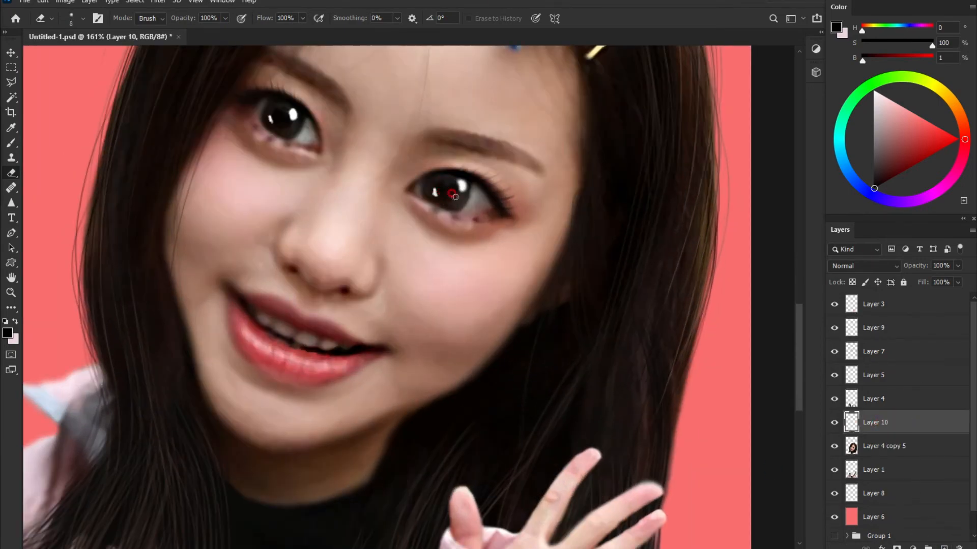
{"action": "left_click", "coordinate": [8, 333]}
{"action": "left_click", "coordinate": [811, 333]}
{"action": "left_click", "coordinate": [771, 264]}
{"action": "left_click", "coordinate": [913, 258]}
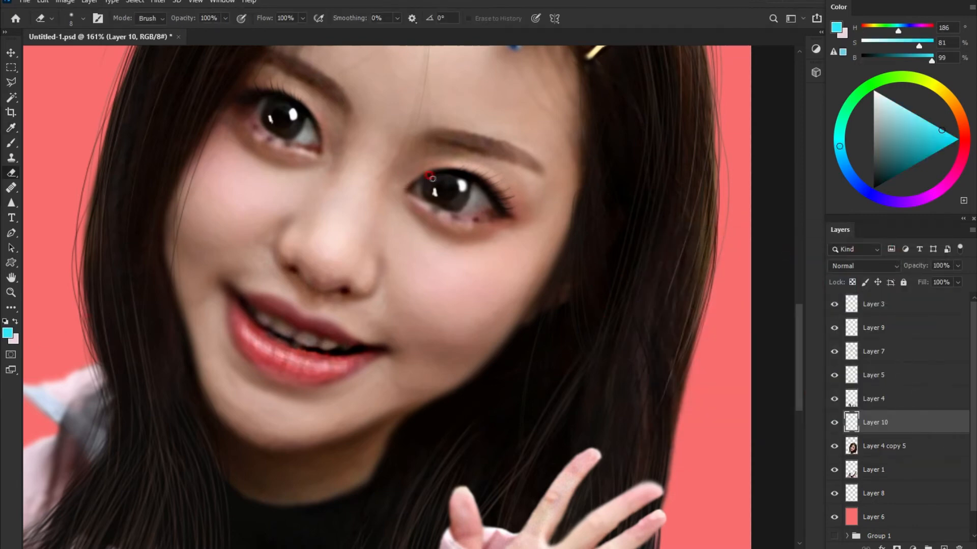
{"action": "left_click_drag", "start_coordinate": [874, 422], "coordinate": [880, 363]}
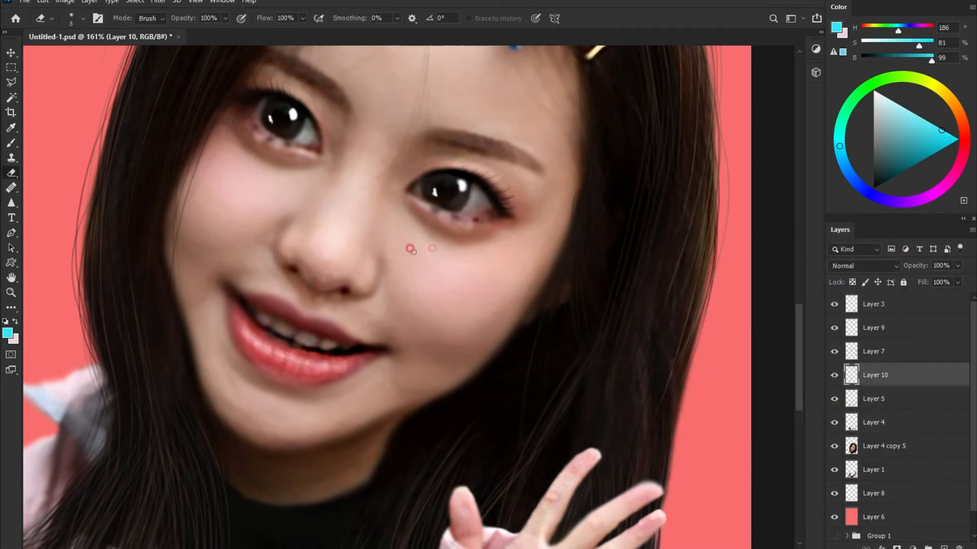
Paint bright cyan arcs around the pupils of both eyes on Layer 10.
{"action": "left_click", "coordinate": [11, 144]}
{"action": "key", "text": "bracketleft"}
{"action": "key", "text": "bracketleft"}
{"action": "key", "text": "bracketleft"}
{"action": "mouse_move", "coordinate": [435, 177]}
{"action": "left_mouse_down"}
{"action": "mouse_move", "coordinate": [433, 195]}
{"action": "mouse_move", "coordinate": [463, 192]}
{"action": "left_mouse_up"}
{"action": "mouse_move", "coordinate": [291, 122]}
{"action": "left_mouse_down"}
{"action": "mouse_move", "coordinate": [269, 117]}
{"action": "mouse_move", "coordinate": [294, 131]}
{"action": "left_mouse_up"}
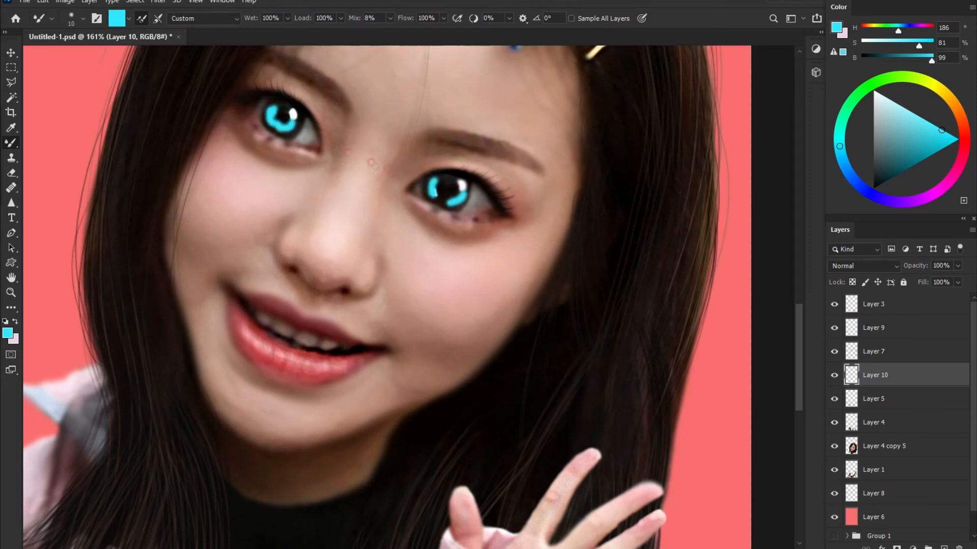
Refine the cyan iris paint with the Eraser and brush, and lower Layer 10's opacity to 17%.
{"action": "right_click", "coordinate": [11, 173]}
{"action": "left_click", "coordinate": [56, 171]}
{"action": "left_click", "coordinate": [958, 265]}
{"action": "left_click_drag", "start_coordinate": [960, 279], "coordinate": [916, 281]}
{"action": "right_click", "coordinate": [11, 144]}
{"action": "left_click", "coordinate": [55, 142]}
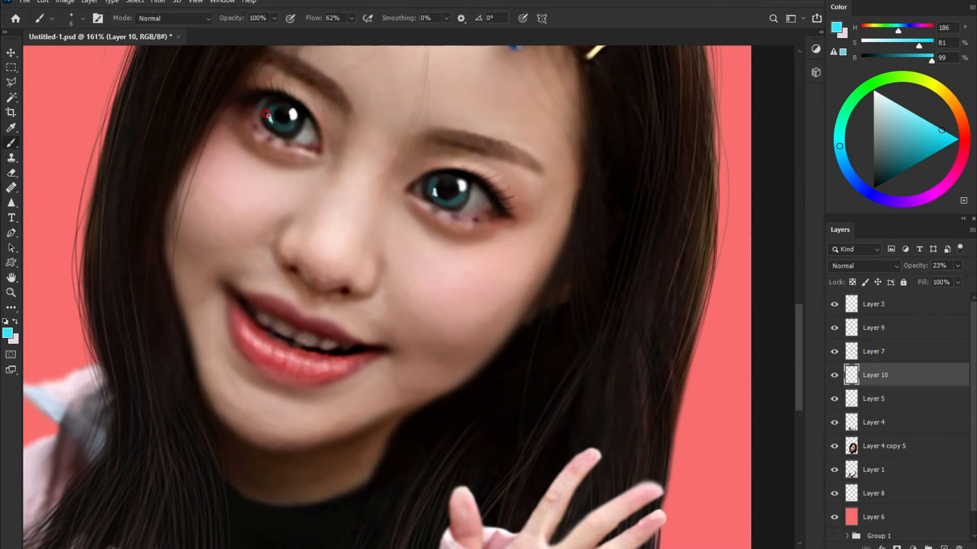
{"action": "left_click_drag", "start_coordinate": [929, 280], "coordinate": [926, 280]}
{"action": "scroll", "coordinate": [407, 325], "scroll_direction": "down", "scroll_amount": 7}
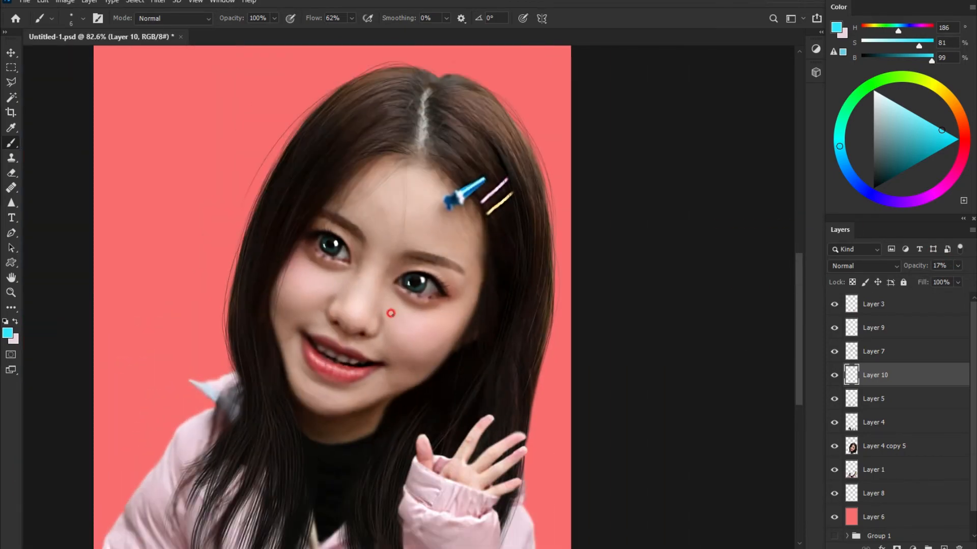
{"action": "scroll", "coordinate": [391, 314], "scroll_direction": "down", "scroll_amount": 2}
{"action": "left_click_drag", "start_coordinate": [414, 342], "coordinate": [421, 329]}
{"action": "scroll", "coordinate": [362, 315], "scroll_direction": "up", "scroll_amount": 2}
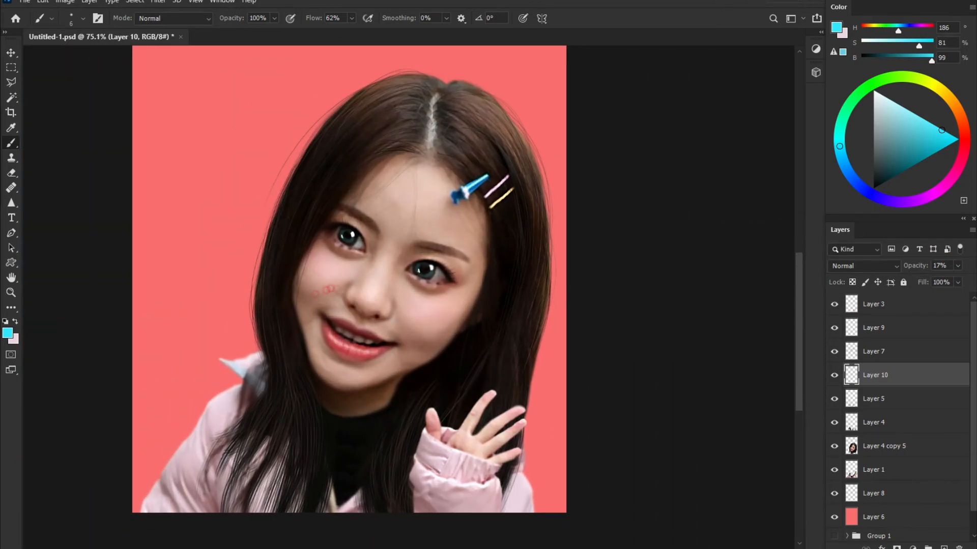
Sharpen the hair edge along the cheek and jaw on Layer 4 copy 5 with the Sharpen tool at 50% strength.
{"action": "left_click", "coordinate": [11, 203]}
{"action": "left_click", "coordinate": [280, 292], "text": "ctrl"}
{"action": "mouse_move", "coordinate": [283, 291]}
{"action": "left_mouse_down"}
{"action": "mouse_move", "coordinate": [304, 394]}
{"action": "mouse_move", "coordinate": [477, 340]}
{"action": "mouse_move", "coordinate": [308, 402]}
{"action": "left_mouse_up"}
{"action": "key", "text": "ctrl+plus"}
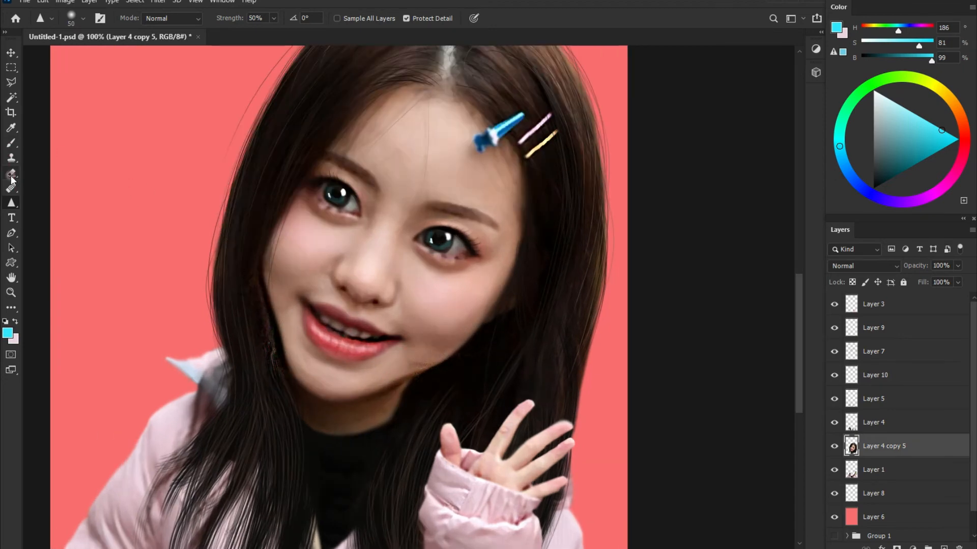
{"action": "left_click", "coordinate": [11, 173]}
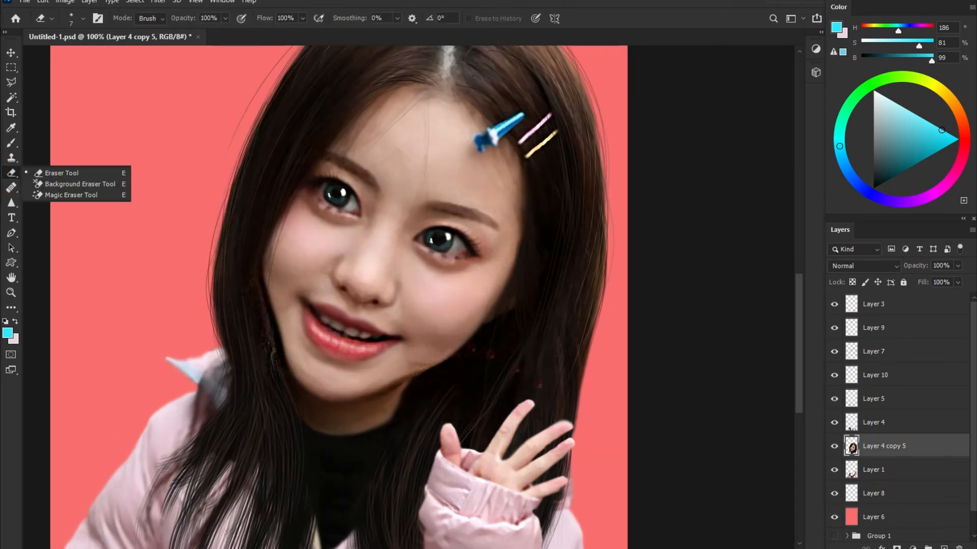
{"action": "left_click", "coordinate": [11, 202]}
{"action": "scroll", "coordinate": [487, 329], "scroll_direction": "down", "scroll_amount": 2}
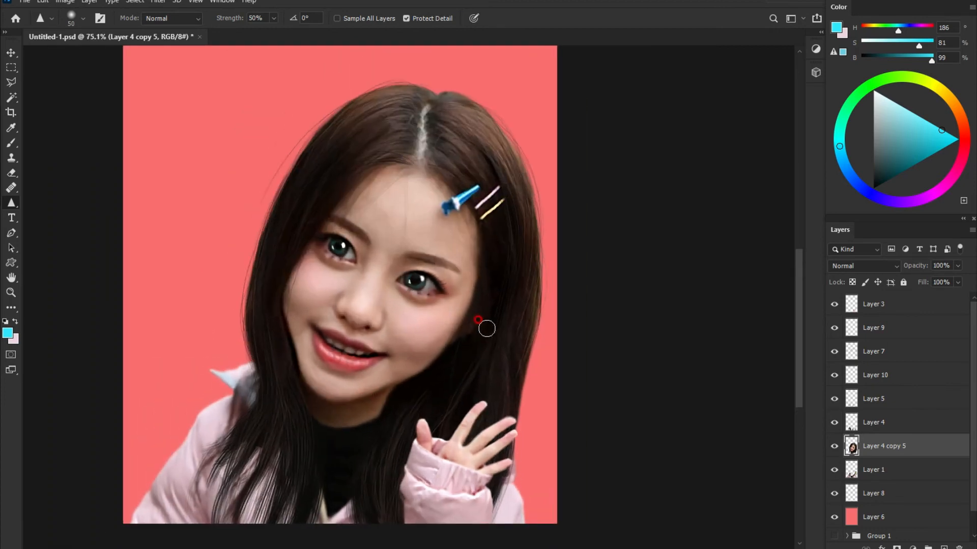
Soften the face and jaw edges on Layer 4 copy 5 with the Blur tool at 88% strength.
{"action": "scroll", "coordinate": [487, 328], "scroll_direction": "down", "scroll_amount": 2}
{"action": "scroll", "coordinate": [274, 331], "scroll_direction": "up", "scroll_amount": 5}
{"action": "left_click", "coordinate": [11, 202]}
{"action": "left_click", "coordinate": [56, 247]}
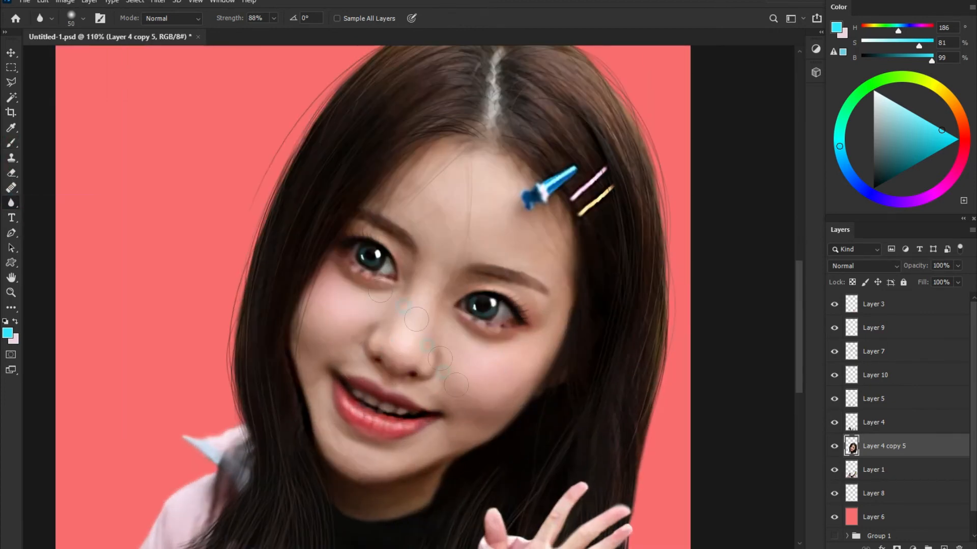
{"action": "scroll", "coordinate": [528, 325], "scroll_direction": "down", "scroll_amount": 3}
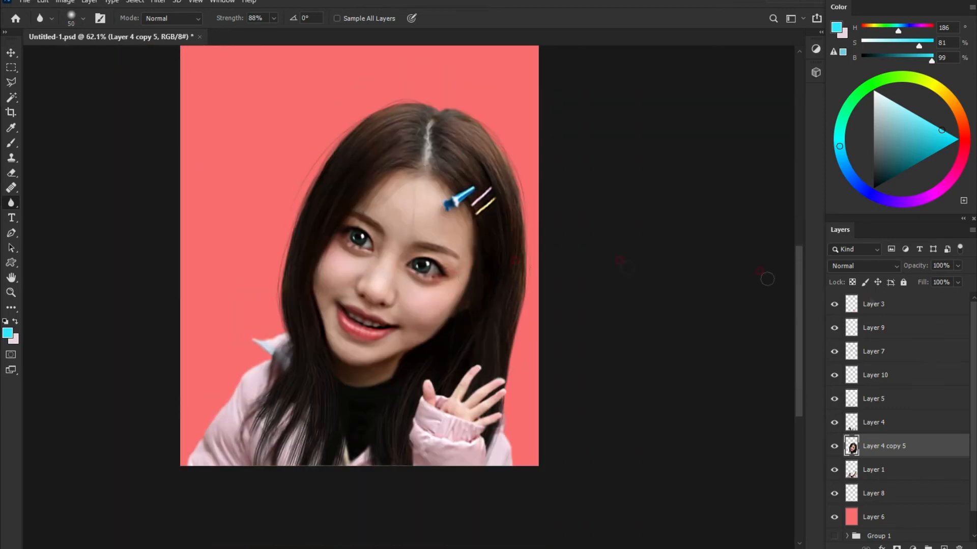
Group the layers from Layer 8 up to Layer 3, duplicate the group, and merge the copy into a single layer.
{"action": "left_click", "coordinate": [883, 493]}
{"action": "left_click", "coordinate": [887, 303], "text": "shift"}
{"action": "key", "text": "ctrl+g"}
{"action": "key", "text": "ctrl+j"}
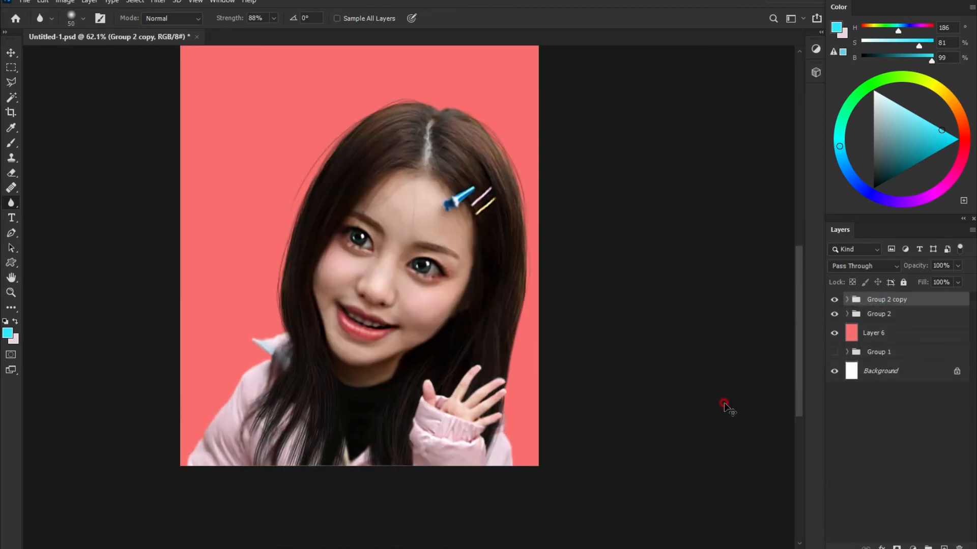
{"action": "key", "text": "ctrl+e"}
Hide the original Group 2, leaving only the merged copy shown above the coral background.
{"action": "left_click", "coordinate": [835, 323]}
{"action": "left_click", "coordinate": [835, 323]}
{"action": "left_click_drag", "start_coordinate": [473, 262], "coordinate": [487, 299]}
{"action": "left_click", "coordinate": [834, 323]}
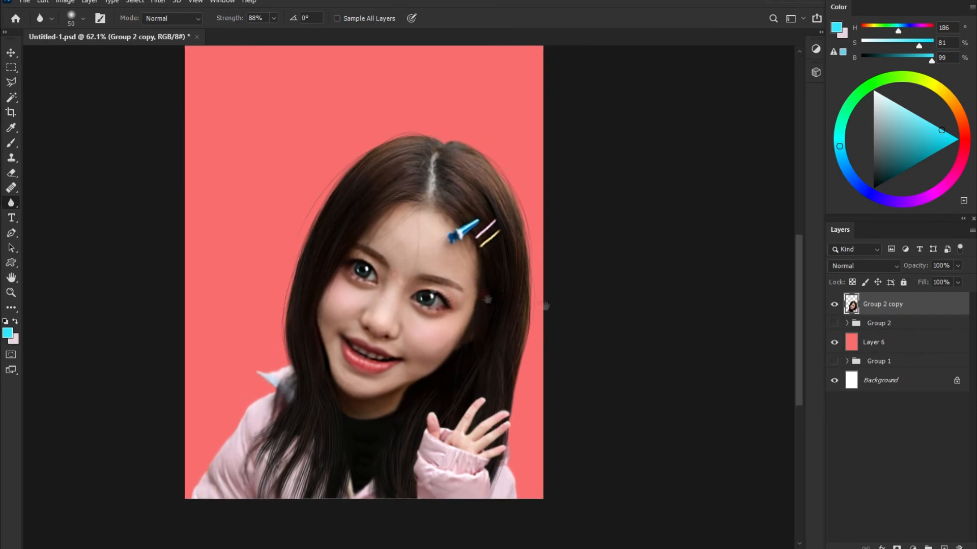
Paint a sampled skin tone (H 5, S 23, B 74) along both lower eyelids on a new layer and blur it.
{"action": "scroll", "coordinate": [341, 282], "scroll_direction": "up", "scroll_amount": 8}
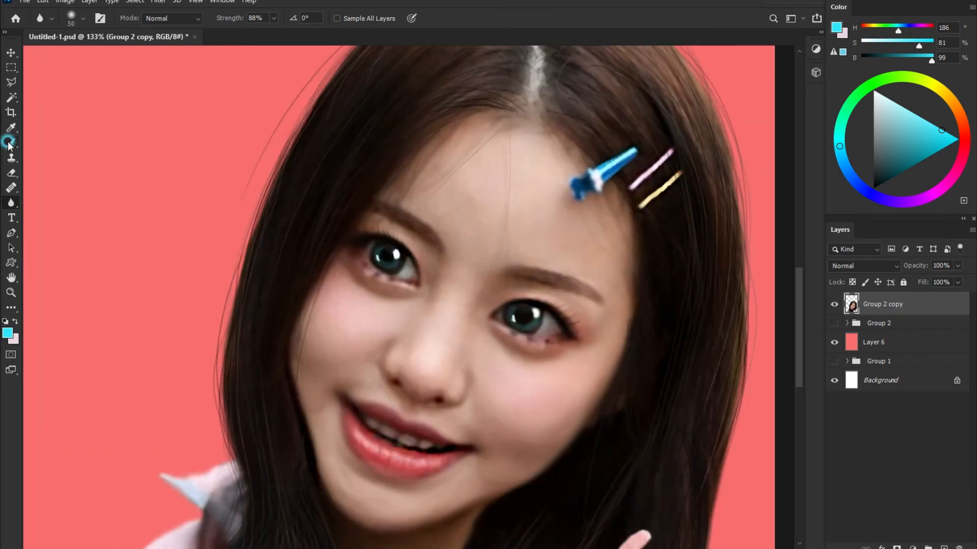
{"action": "right_click", "coordinate": [11, 143]}
{"action": "left_click", "coordinate": [438, 96]}
{"action": "left_click", "coordinate": [400, 286], "text": "alt"}
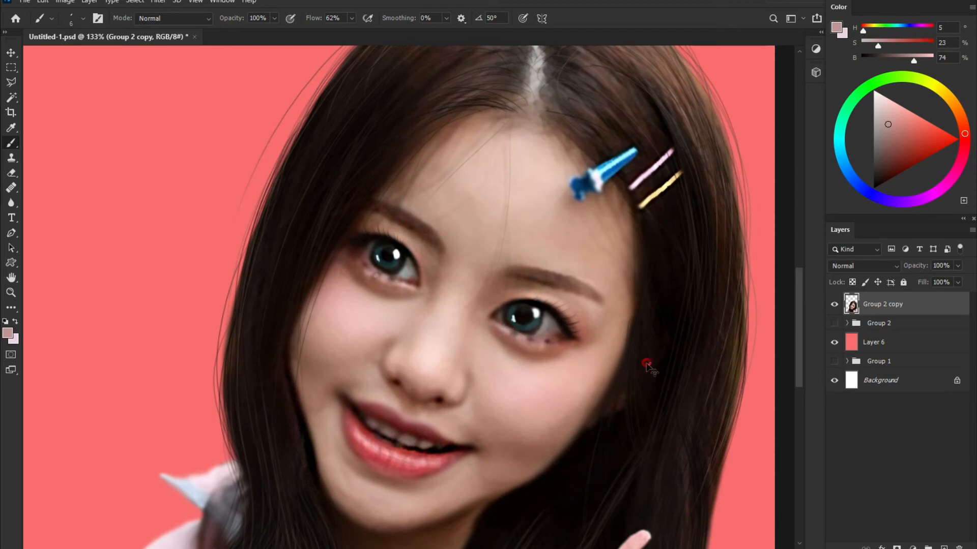
{"action": "left_click", "coordinate": [944, 547]}
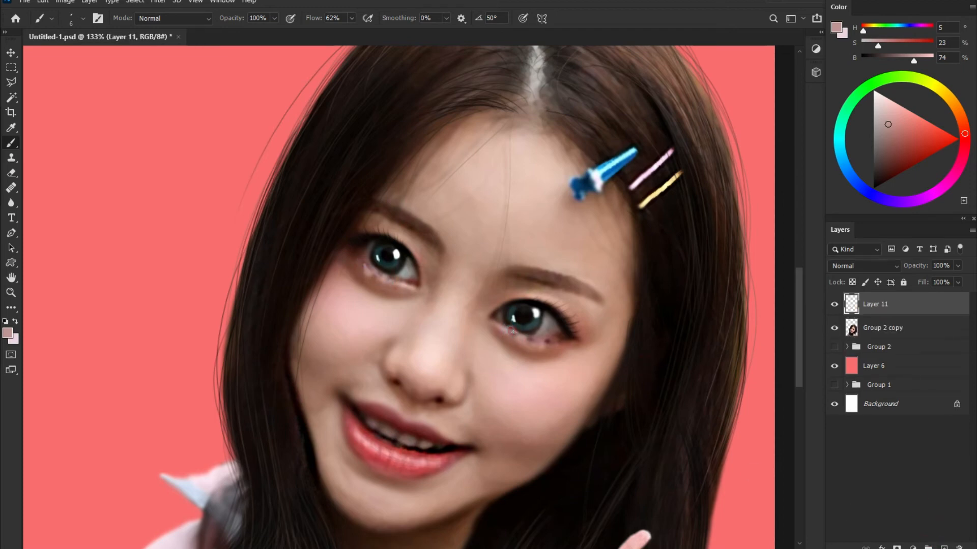
{"action": "left_click", "coordinate": [10, 203]}
{"action": "left_click_drag", "start_coordinate": [365, 268], "coordinate": [410, 286]}
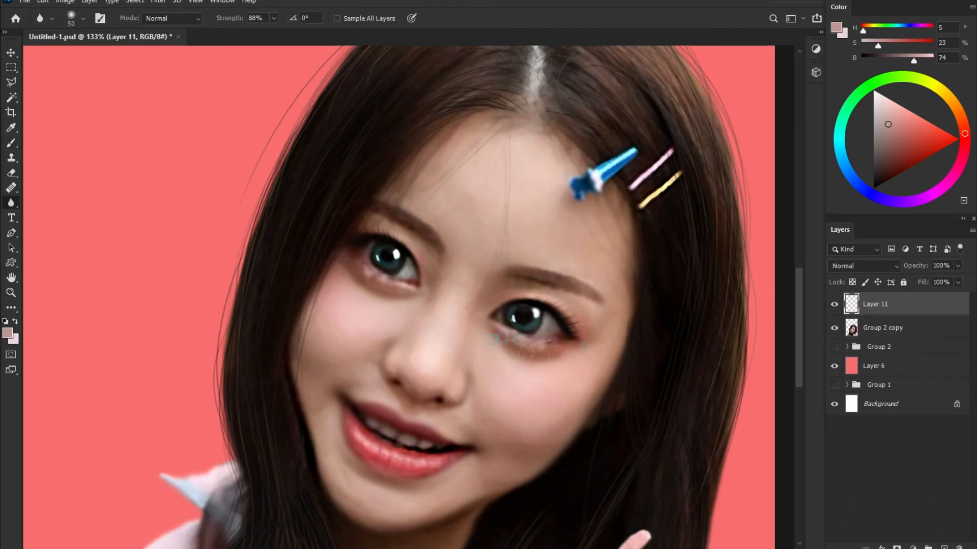
Clean up the under-eye paint on Layer 11 with the Eraser and Blur tools, comparing it with the layer hidden.
{"action": "key", "text": "e"}
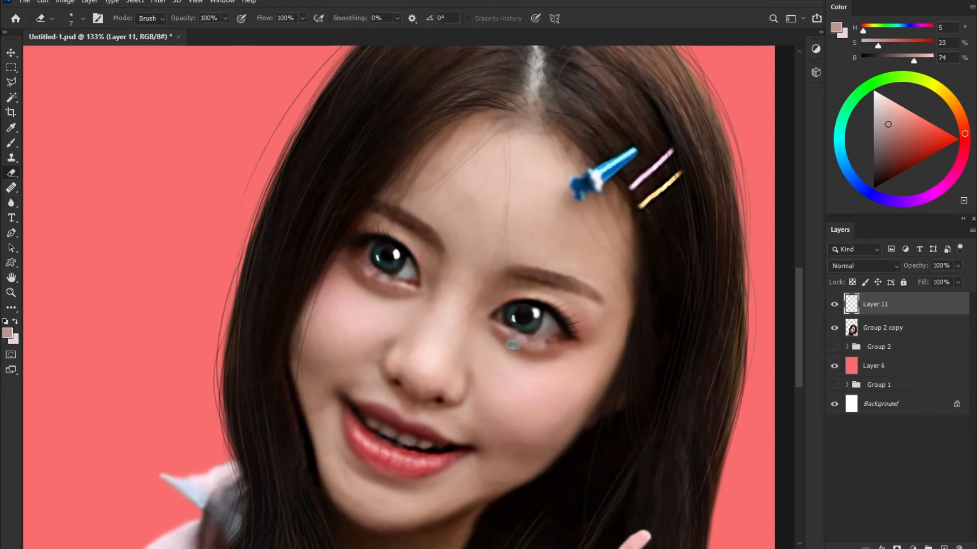
{"action": "scroll", "coordinate": [504, 317], "scroll_direction": "down", "scroll_amount": 5}
{"action": "left_click", "coordinate": [10, 202]}
{"action": "scroll", "coordinate": [524, 323], "scroll_direction": "up", "scroll_amount": 3}
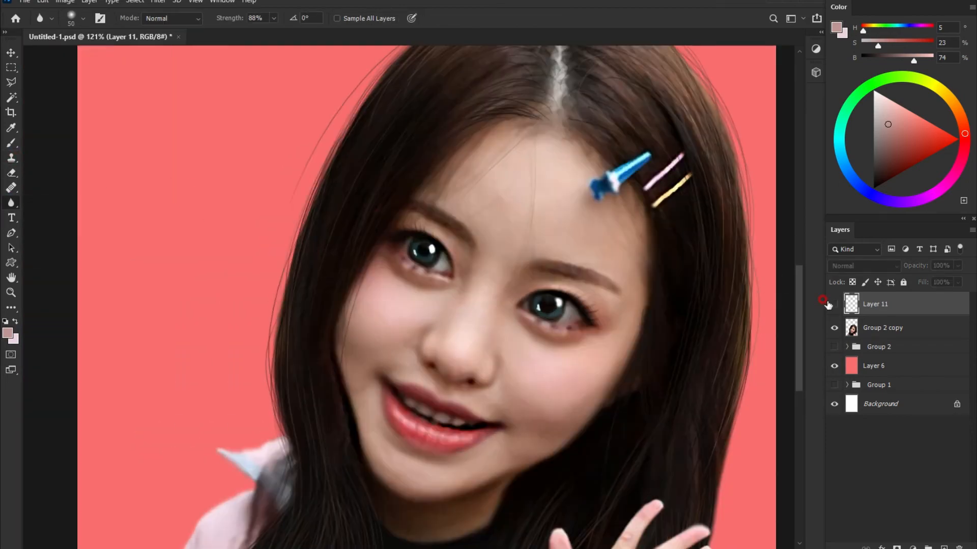
{"action": "scroll", "coordinate": [448, 322], "scroll_direction": "down", "scroll_amount": 3}
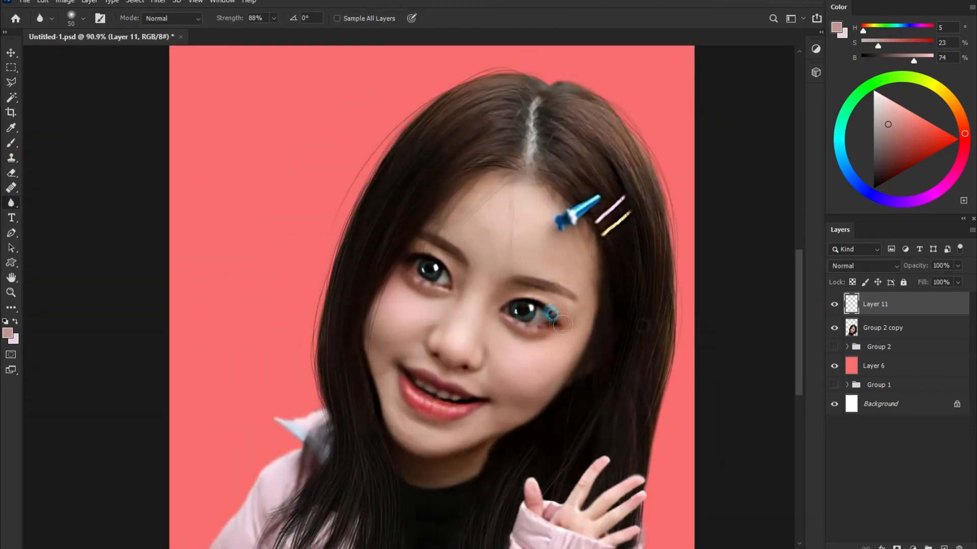
Brush more of the sampled skin tone beneath both eyes on Layer 11 at 62% flow.
{"action": "scroll", "coordinate": [524, 348], "scroll_direction": "up", "scroll_amount": 7}
{"action": "left_click", "coordinate": [10, 142]}
{"action": "left_click_drag", "start_coordinate": [326, 217], "coordinate": [373, 229]}
{"action": "left_click_drag", "start_coordinate": [558, 306], "coordinate": [530, 305]}
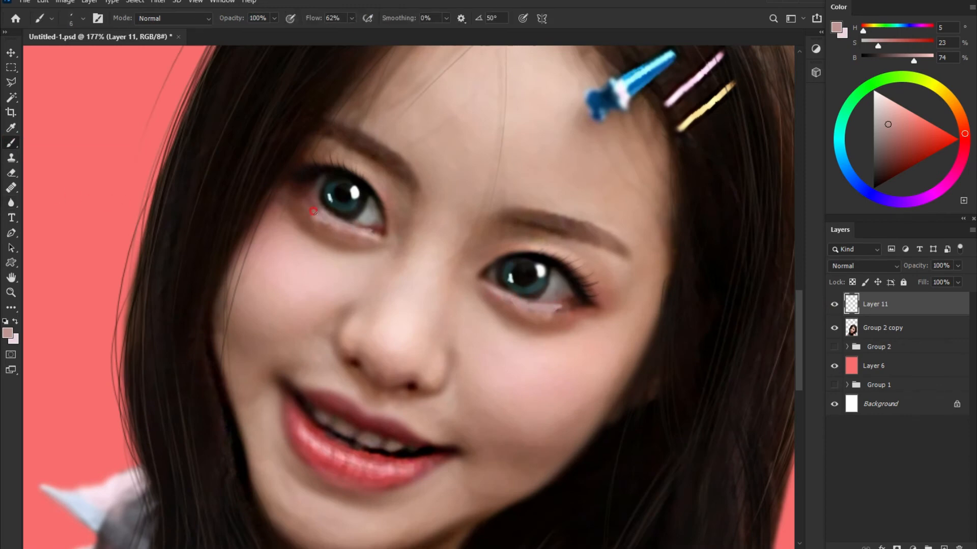
{"action": "left_click_drag", "start_coordinate": [316, 219], "coordinate": [381, 233]}
{"action": "left_click_drag", "start_coordinate": [525, 307], "coordinate": [557, 309]}
{"action": "scroll", "coordinate": [447, 306], "scroll_direction": "down", "scroll_amount": 5}
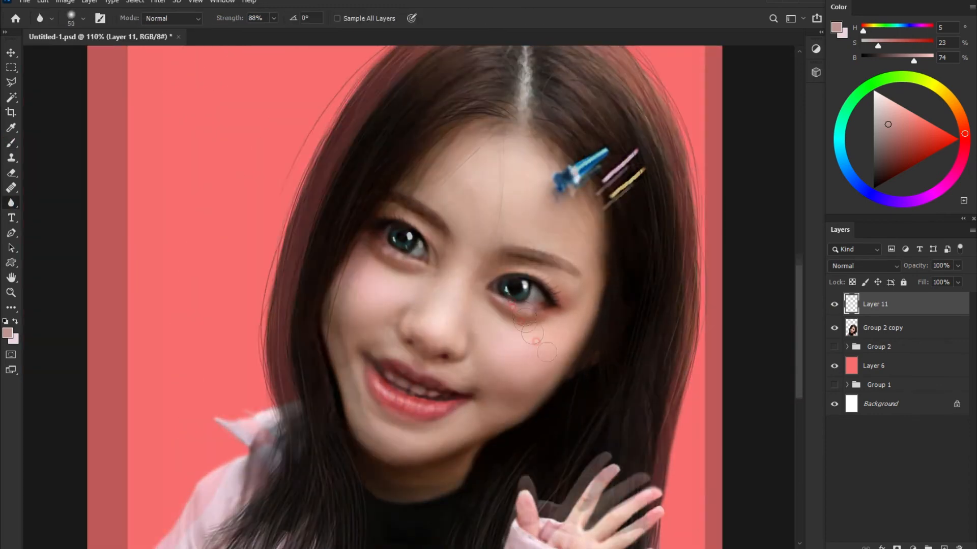
Touch up the lower eyelids on Layer 11 with Brush, Eraser and Blur, and compare the face with the layer hidden.
{"action": "scroll", "coordinate": [433, 313], "scroll_direction": "up", "scroll_amount": 3}
{"action": "right_click", "coordinate": [11, 143]}
{"action": "left_click", "coordinate": [44, 141]}
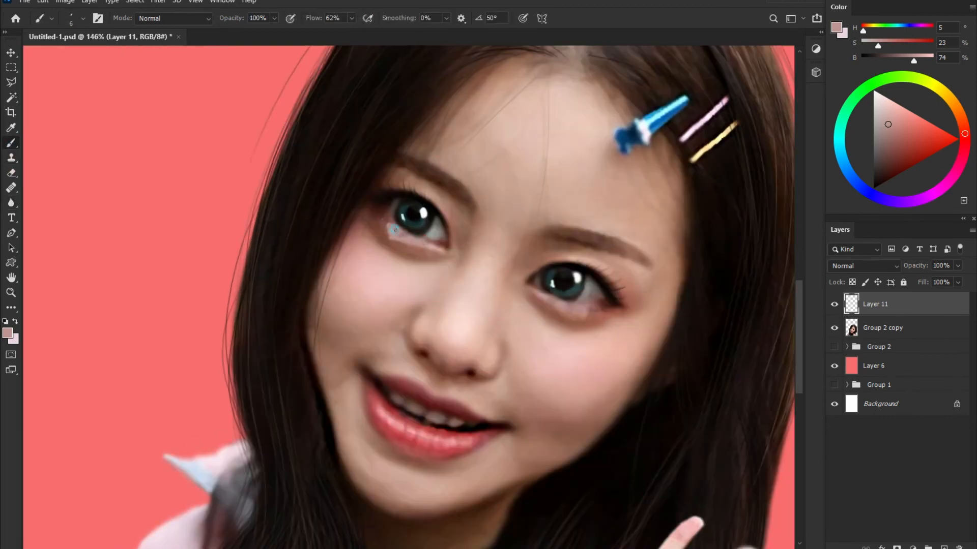
{"action": "key", "text": "e"}
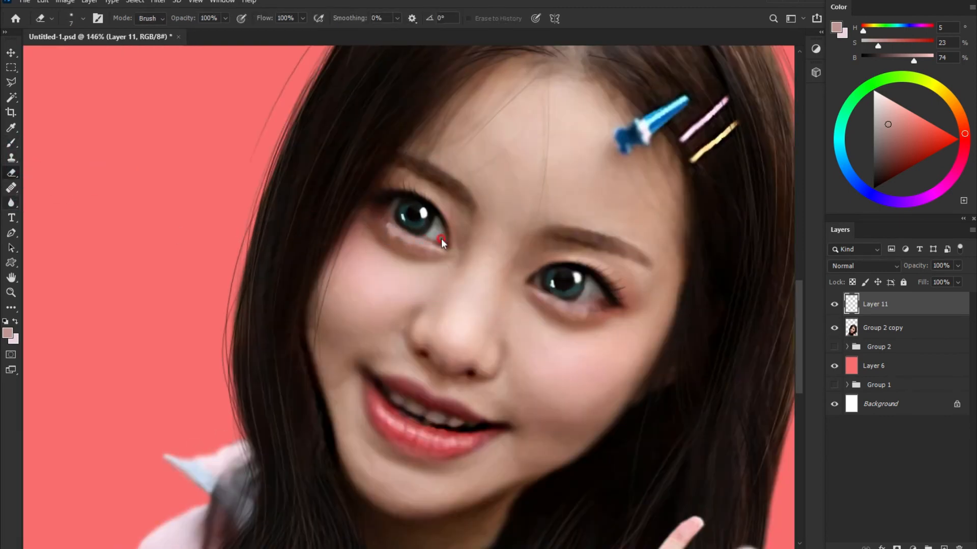
{"action": "key", "text": "r"}
{"action": "scroll", "coordinate": [442, 243], "scroll_direction": "down", "scroll_amount": 5}
{"action": "left_click", "coordinate": [834, 304]}
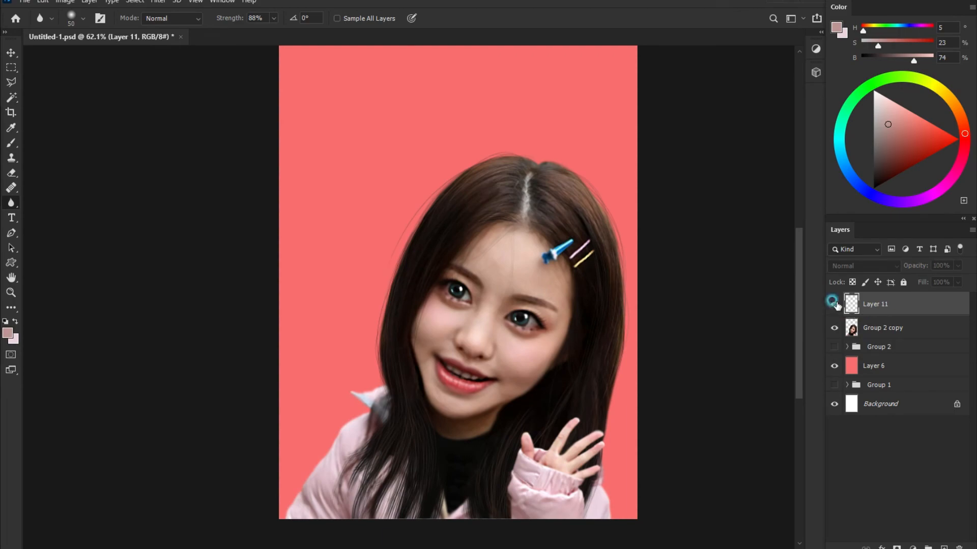
{"action": "left_click", "coordinate": [834, 304]}
Paint over the outer lower lid of the right-hand eye on Layer 11 and blur it at 88% strength.
{"action": "key", "text": "b"}
{"action": "scroll", "coordinate": [432, 315], "scroll_direction": "up", "scroll_amount": 5}
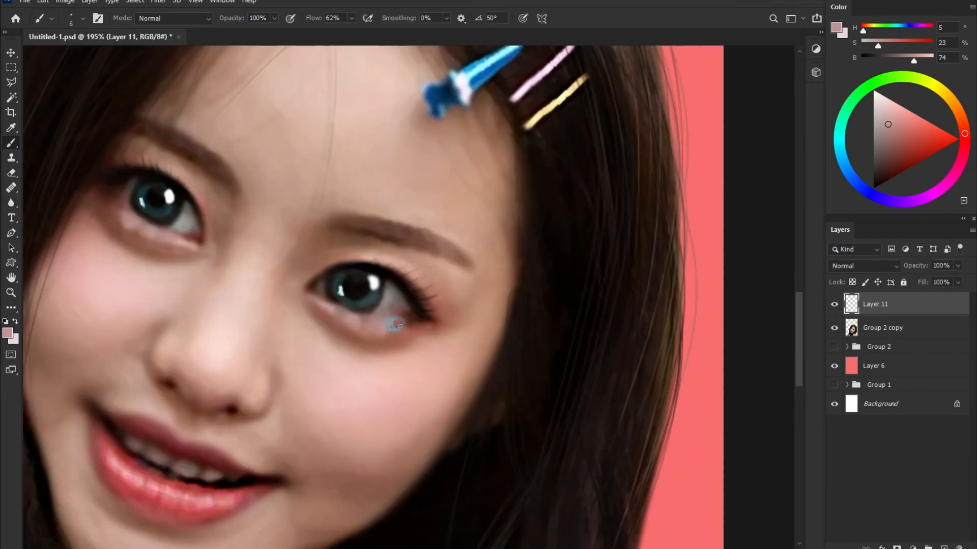
{"action": "left_click", "coordinate": [11, 203]}
{"action": "left_click_drag", "start_coordinate": [414, 313], "coordinate": [389, 326]}
{"action": "scroll", "coordinate": [423, 349], "scroll_direction": "down", "scroll_amount": 5}
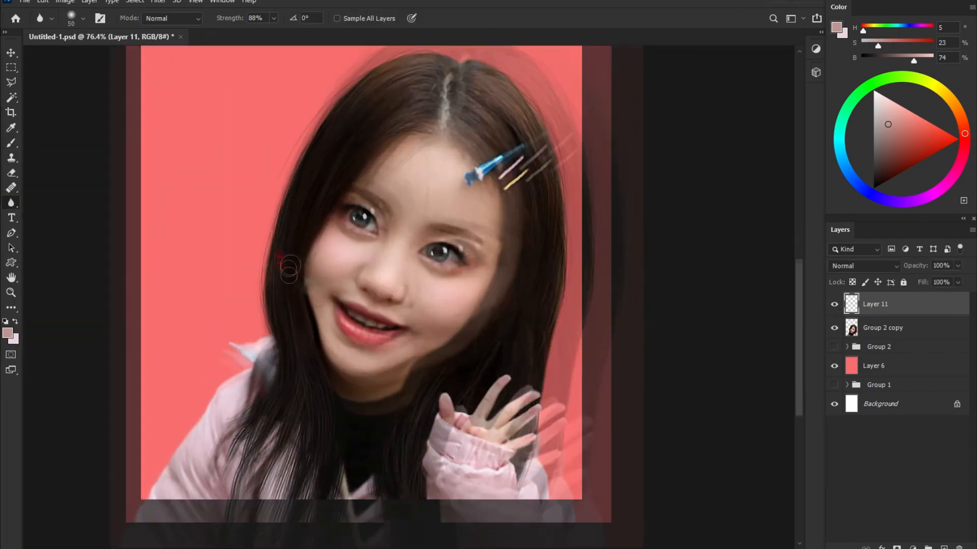
Duplicate the Group 2 copy layer and merge the duplicate with Layer 11.
{"action": "scroll", "coordinate": [288, 266], "scroll_direction": "up", "scroll_amount": 5}
{"action": "left_click", "coordinate": [12, 157]}
{"action": "key", "text": "ctrl+alt+shift+e"}
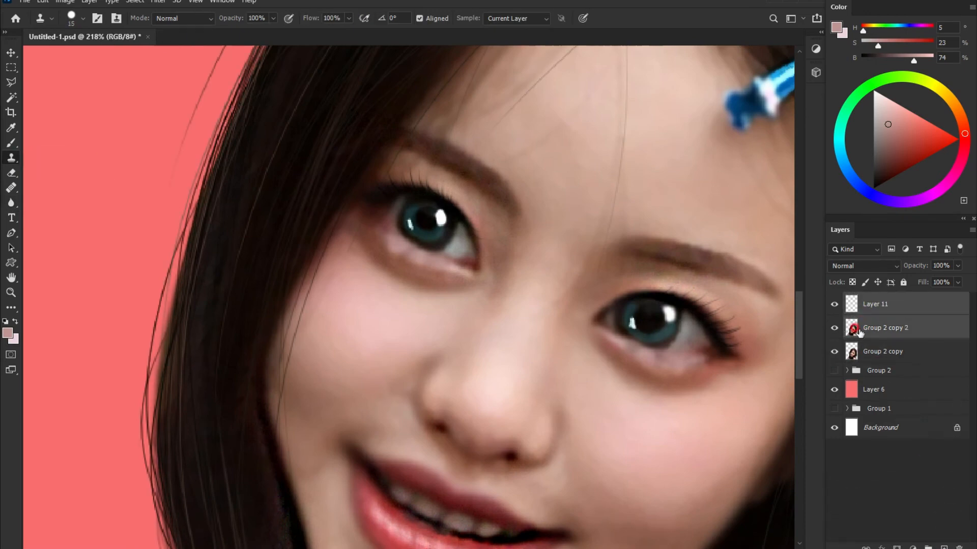
Clone skin along the left-hand eye's lower lid with a 2-pixel Clone Stamp and soften it with the Blur tool.
{"action": "key", "text": "bracketleft"}
{"action": "key", "text": "bracketleft"}
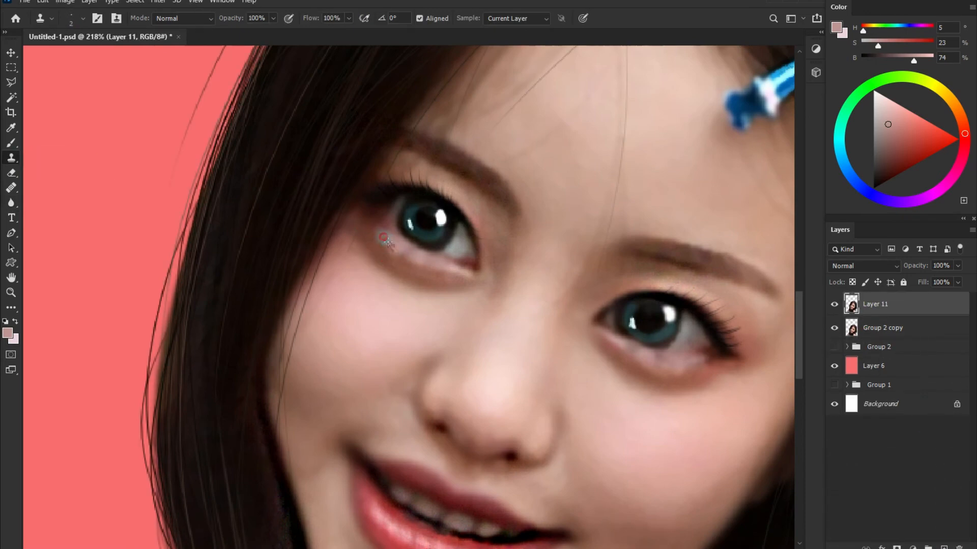
{"action": "left_click_drag", "start_coordinate": [396, 248], "coordinate": [407, 254]}
{"action": "left_click", "coordinate": [11, 203]}
{"action": "left_click_drag", "start_coordinate": [393, 252], "coordinate": [389, 267]}
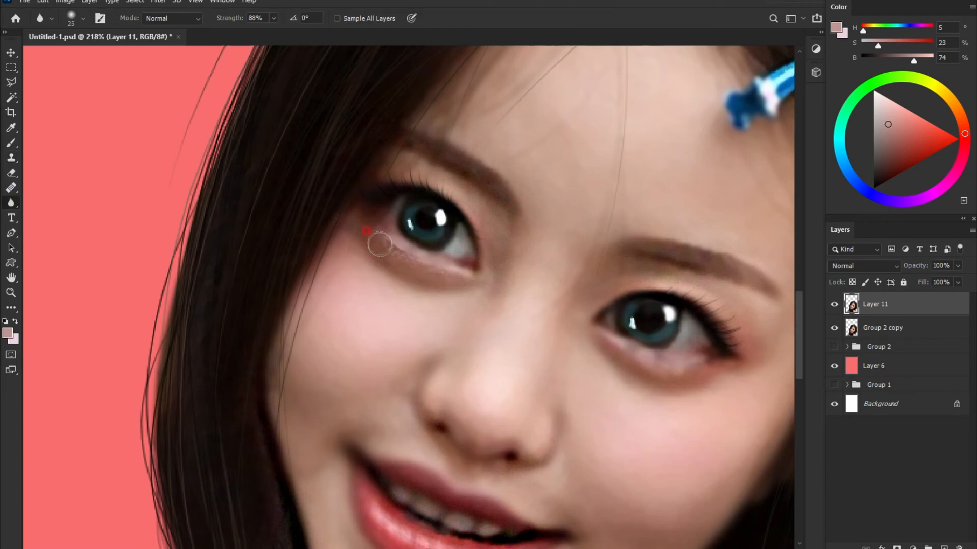
Paint a sampled brown skin tone (H 13, S 45, B 61) beneath the right-hand eye and blur it.
{"action": "key", "text": "b"}
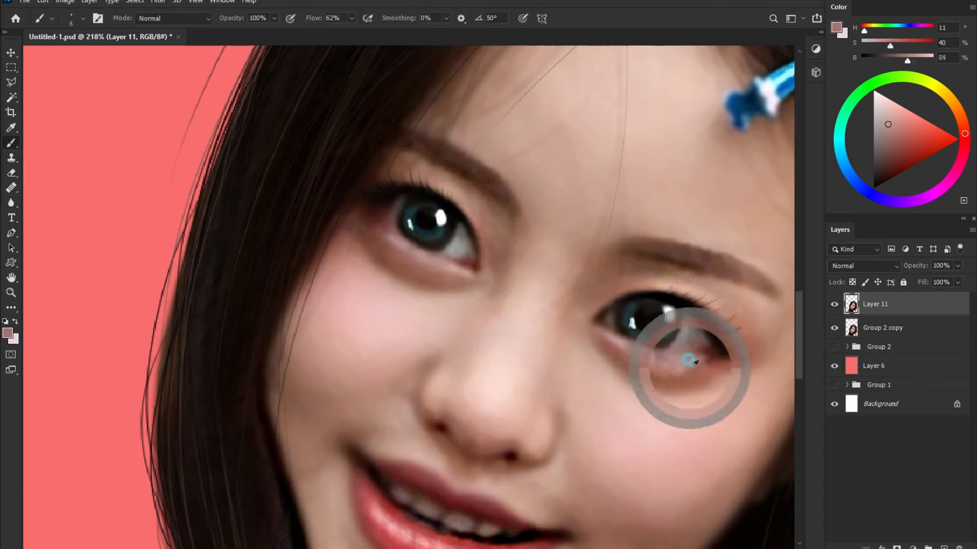
{"action": "left_click", "coordinate": [636, 367], "text": "alt"}
{"action": "left_click", "coordinate": [647, 366], "text": "alt"}
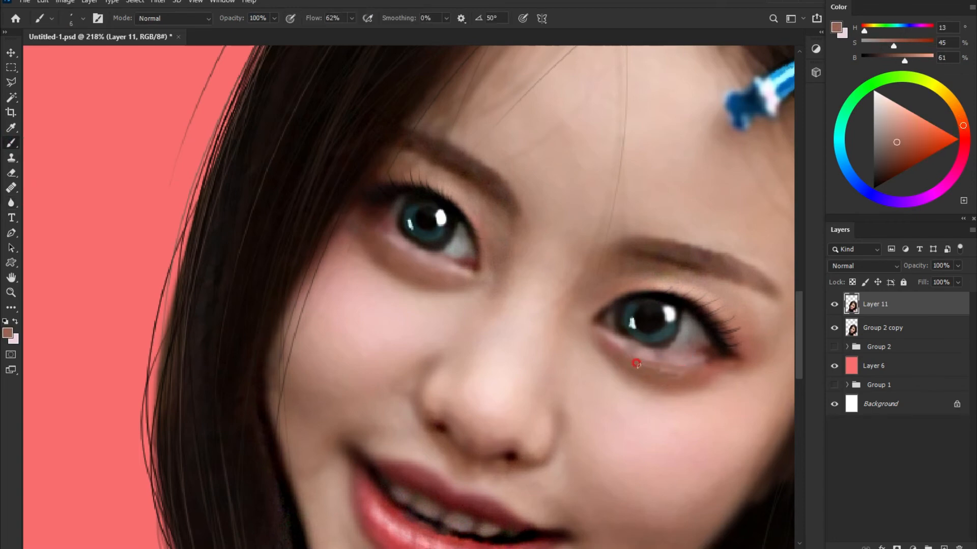
{"action": "key", "text": "r"}
{"action": "scroll", "coordinate": [519, 402], "scroll_direction": "down", "scroll_amount": 7}
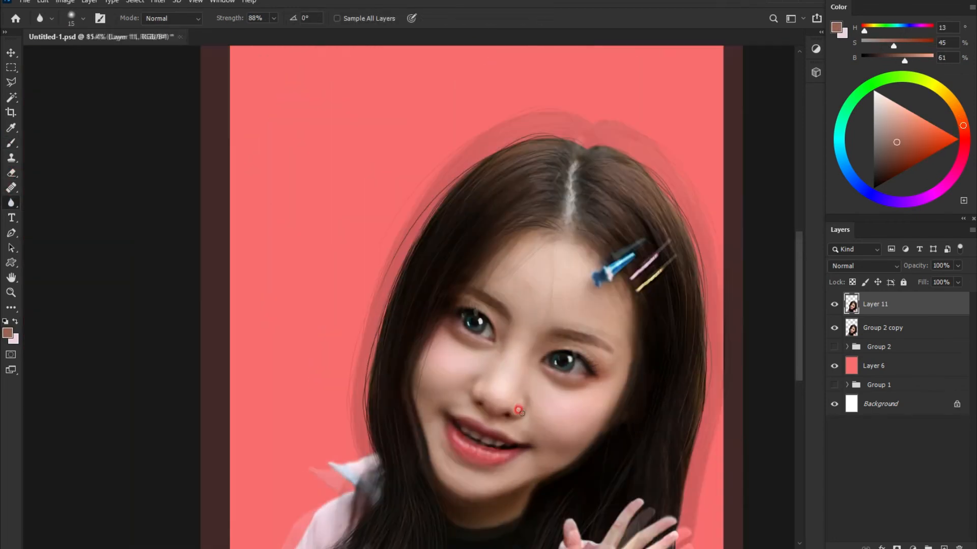
Paint pale pink crescents (H 329, S 11, B 93) beneath both eyes on a new layer.
{"action": "scroll", "coordinate": [498, 351], "scroll_direction": "up", "scroll_amount": 4}
{"action": "left_click", "coordinate": [944, 547]}
{"action": "left_click_drag", "start_coordinate": [585, 342], "coordinate": [554, 368]}
{"action": "scroll", "coordinate": [554, 370], "scroll_direction": "up", "scroll_amount": 5}
{"action": "left_click", "coordinate": [11, 143]}
{"action": "left_click", "coordinate": [15, 322]}
{"action": "mouse_move", "coordinate": [315, 204]}
{"action": "left_mouse_down"}
{"action": "mouse_move", "coordinate": [406, 251]}
{"action": "mouse_move", "coordinate": [318, 226]}
{"action": "mouse_move", "coordinate": [351, 241]}
{"action": "mouse_move", "coordinate": [355, 225]}
{"action": "mouse_move", "coordinate": [318, 214]}
{"action": "left_mouse_up"}
{"action": "mouse_move", "coordinate": [534, 301]}
{"action": "left_mouse_down"}
{"action": "mouse_move", "coordinate": [587, 333]}
{"action": "mouse_move", "coordinate": [617, 331]}
{"action": "mouse_move", "coordinate": [548, 316]}
{"action": "mouse_move", "coordinate": [636, 316]}
{"action": "mouse_move", "coordinate": [562, 331]}
{"action": "left_mouse_up"}
{"action": "left_click_drag", "start_coordinate": [650, 320], "coordinate": [611, 331]}
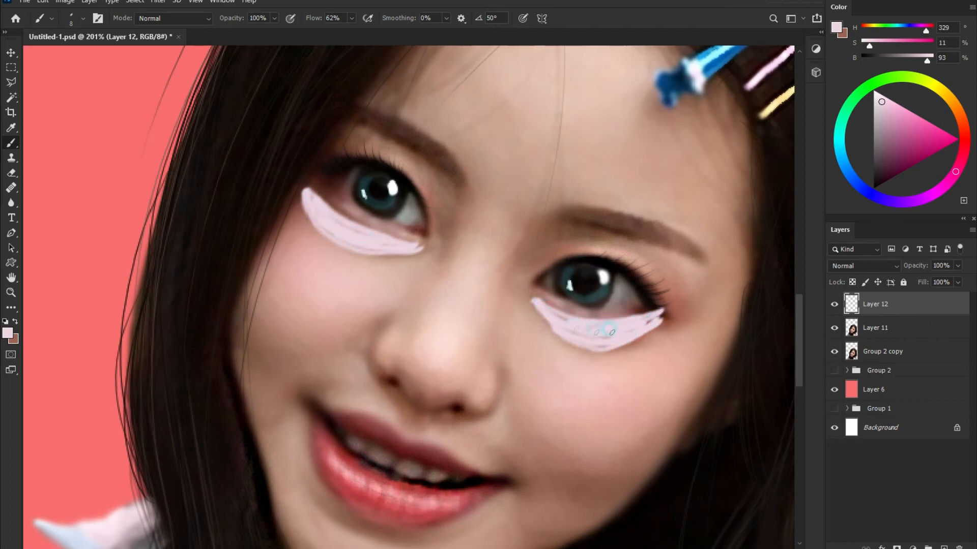
Blur the edges of the pink under-eye crescents and set Layer 12's opacity to 30%.
{"action": "left_click", "coordinate": [12, 202]}
{"action": "left_click_drag", "start_coordinate": [307, 194], "coordinate": [433, 252]}
{"action": "mouse_move", "coordinate": [656, 305]}
{"action": "left_mouse_down"}
{"action": "mouse_move", "coordinate": [636, 337]}
{"action": "mouse_move", "coordinate": [573, 356]}
{"action": "mouse_move", "coordinate": [517, 313]}
{"action": "mouse_move", "coordinate": [508, 288]}
{"action": "mouse_move", "coordinate": [616, 322]}
{"action": "left_mouse_up"}
{"action": "left_click", "coordinate": [957, 265]}
{"action": "left_click_drag", "start_coordinate": [950, 278], "coordinate": [922, 282]}
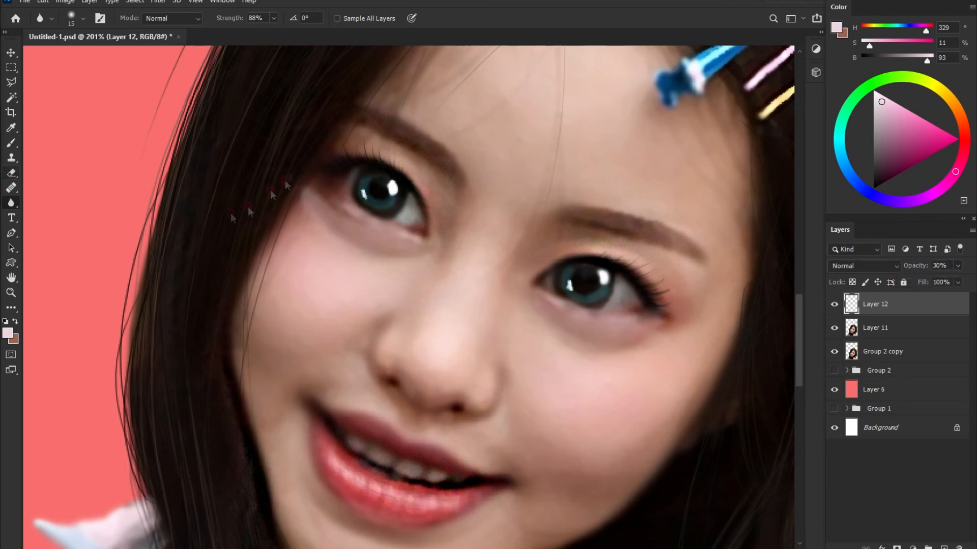
Erase the excess under-eye highlight with a 35-pixel eraser and lower Layer 12's opacity to 17%.
{"action": "left_click", "coordinate": [11, 173]}
{"action": "key", "text": "bracketright"}
{"action": "key", "text": "bracketright"}
{"action": "key", "text": "bracketright"}
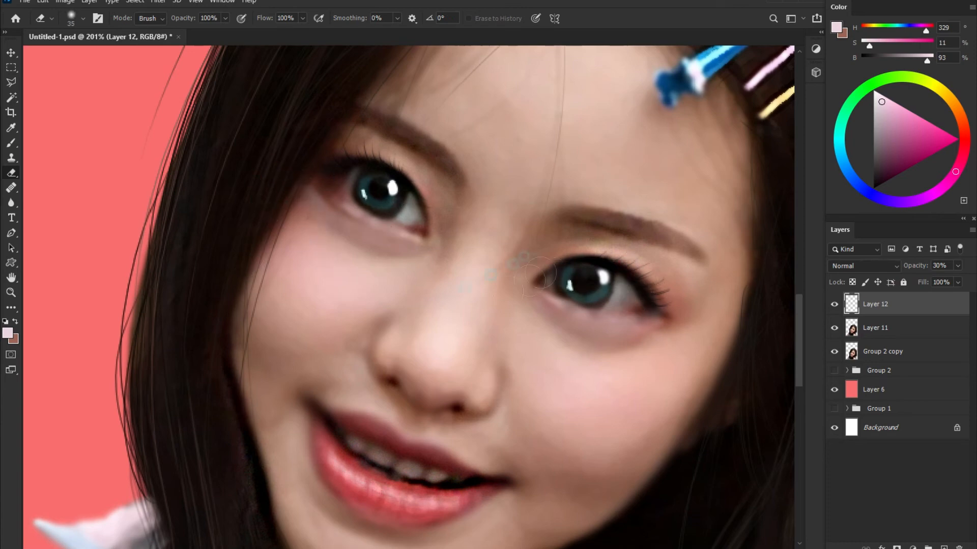
{"action": "left_click", "coordinate": [958, 266]}
{"action": "left_click_drag", "start_coordinate": [934, 281], "coordinate": [925, 281]}
{"action": "left_click", "coordinate": [834, 304]}
{"action": "left_click", "coordinate": [834, 304]}
{"action": "left_click_drag", "start_coordinate": [488, 326], "coordinate": [363, 282]}
{"action": "scroll", "coordinate": [363, 283], "scroll_direction": "down", "scroll_amount": 2}
{"action": "scroll", "coordinate": [465, 402], "scroll_direction": "down", "scroll_amount": 2}
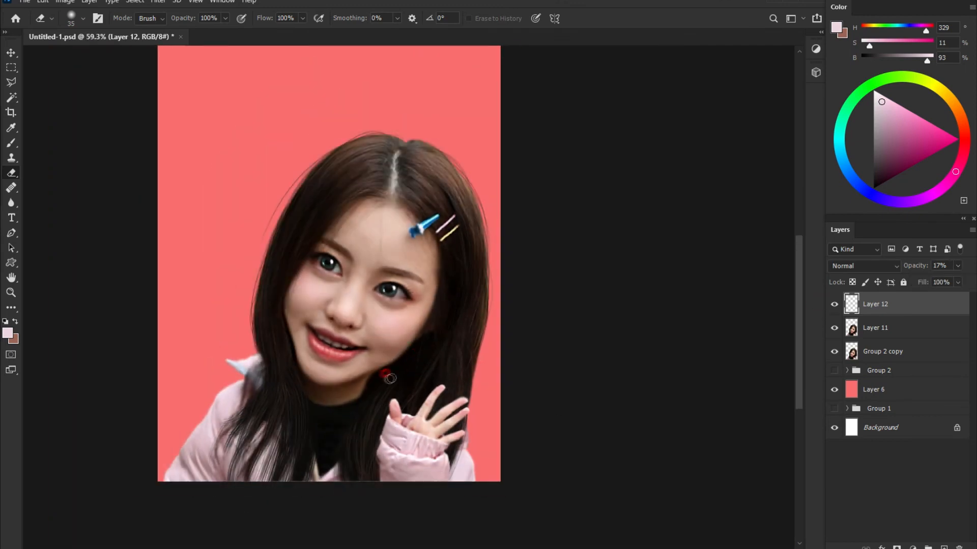
Merge Layer 12 with Layer 11.
{"action": "scroll", "coordinate": [380, 345], "scroll_direction": "up", "scroll_amount": 3}
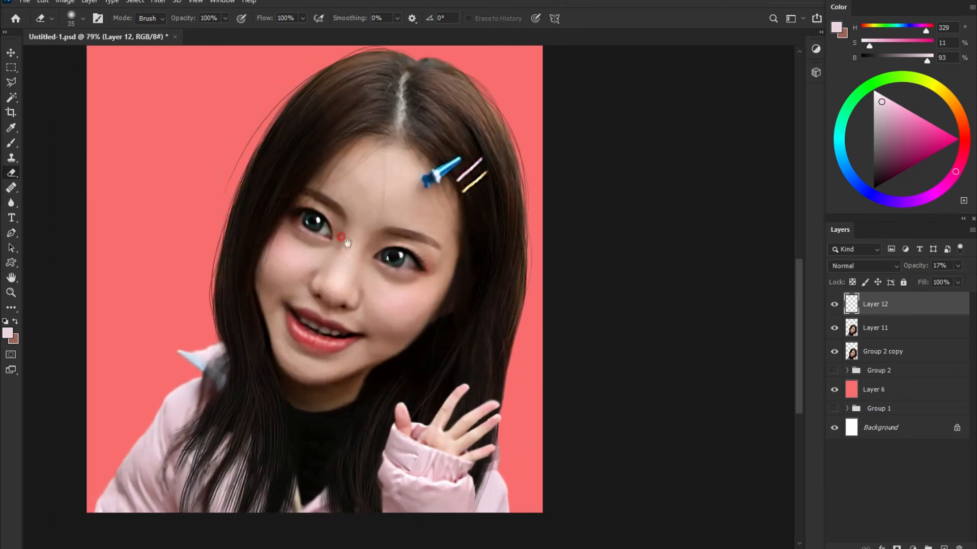
{"action": "scroll", "coordinate": [397, 399], "scroll_direction": "down", "scroll_amount": 1}
{"action": "left_click", "coordinate": [874, 330], "text": "shift"}
{"action": "key", "text": "ctrl+e"}
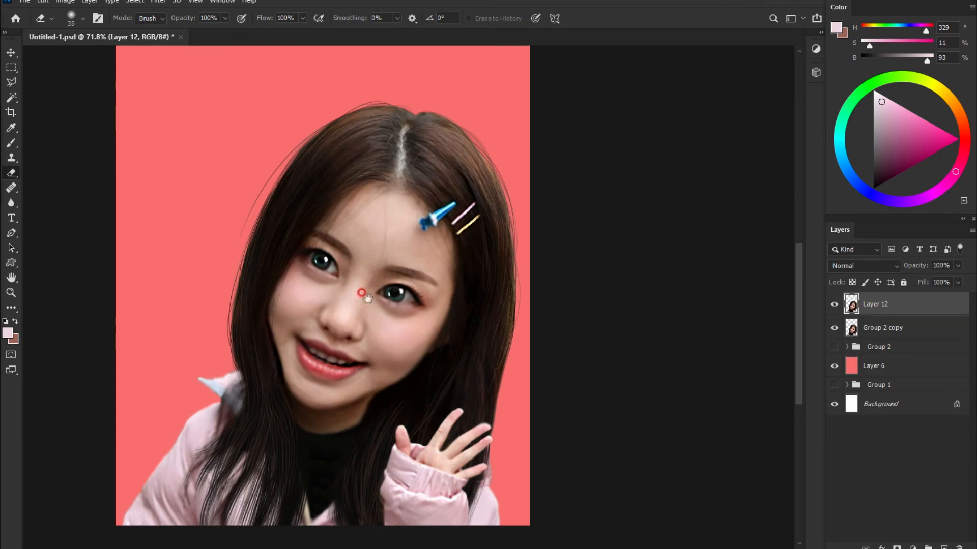
Soften the hairline and parting on Layer 12 with the Blur tool at 88% strength.
{"action": "scroll", "coordinate": [362, 296], "scroll_direction": "up", "scroll_amount": 3}
{"action": "left_click", "coordinate": [11, 203]}
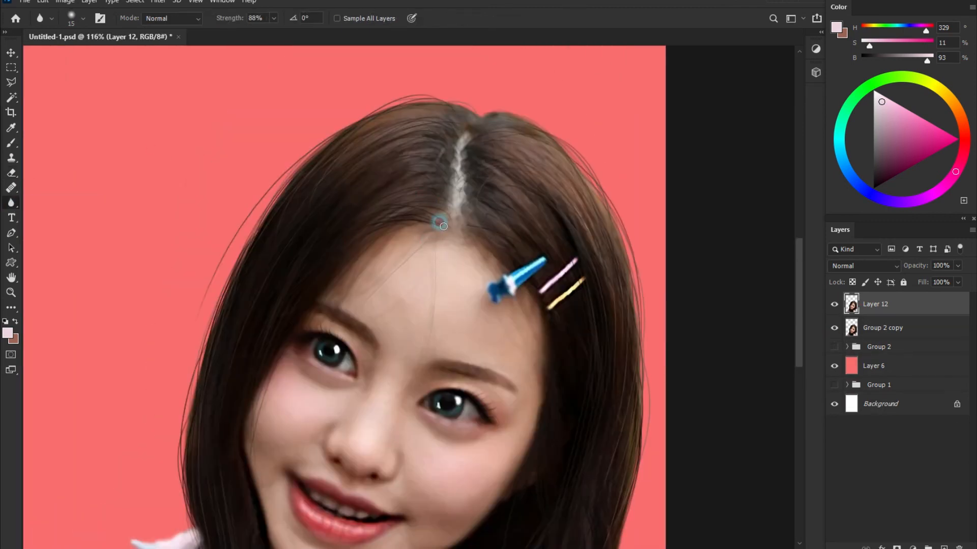
{"action": "mouse_move", "coordinate": [422, 196]}
{"action": "left_mouse_down"}
{"action": "mouse_move", "coordinate": [445, 197]}
{"action": "mouse_move", "coordinate": [441, 207]}
{"action": "mouse_move", "coordinate": [443, 197]}
{"action": "mouse_move", "coordinate": [490, 179]}
{"action": "left_mouse_up"}
Paint a sampled forehead skin tone (H 18, S 20, B 89) down the hair parting on a new layer with an enlarged brush.
{"action": "key", "text": "ctrl+shift+alt+n"}
{"action": "key", "text": "b"}
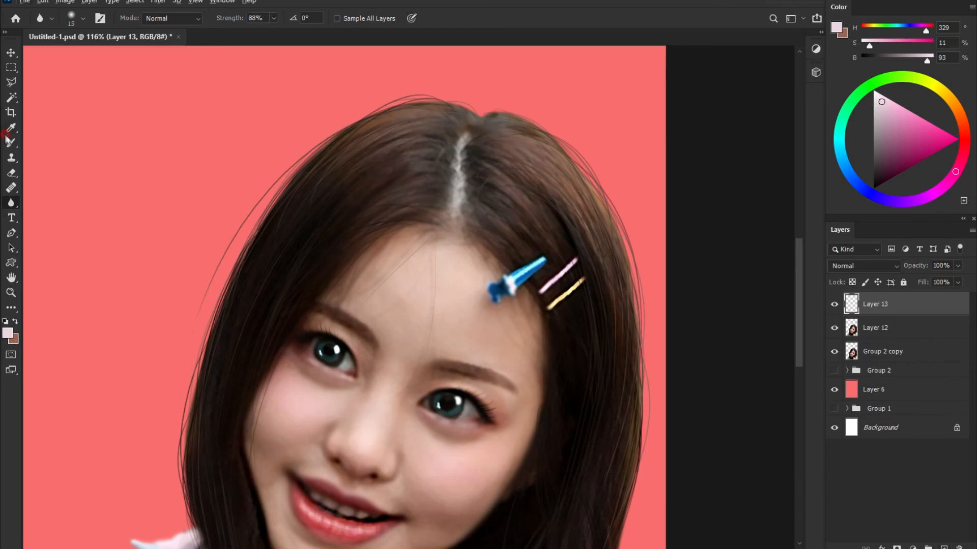
{"action": "left_click", "coordinate": [436, 255], "text": "alt"}
{"action": "key", "text": "bracketright"}
{"action": "key", "text": "bracketright"}
{"action": "key", "text": "bracketright"}
{"action": "key", "text": "bracketright"}
{"action": "key", "text": "bracketright"}
{"action": "left_click_drag", "start_coordinate": [464, 131], "coordinate": [449, 237]}
Set the parting tint layer to Multiply, duplicate it, and reduce the copy's opacity to 16%.
{"action": "left_click", "coordinate": [847, 266]}
{"action": "left_click", "coordinate": [845, 288]}
{"action": "left_click_drag", "start_coordinate": [911, 306], "coordinate": [943, 547]}
{"action": "left_click", "coordinate": [957, 266]}
{"action": "left_click_drag", "start_coordinate": [959, 279], "coordinate": [915, 280]}
Erase the excess tint around the hair parting and select Layer 13 to check its effect.
{"action": "key", "text": "e"}
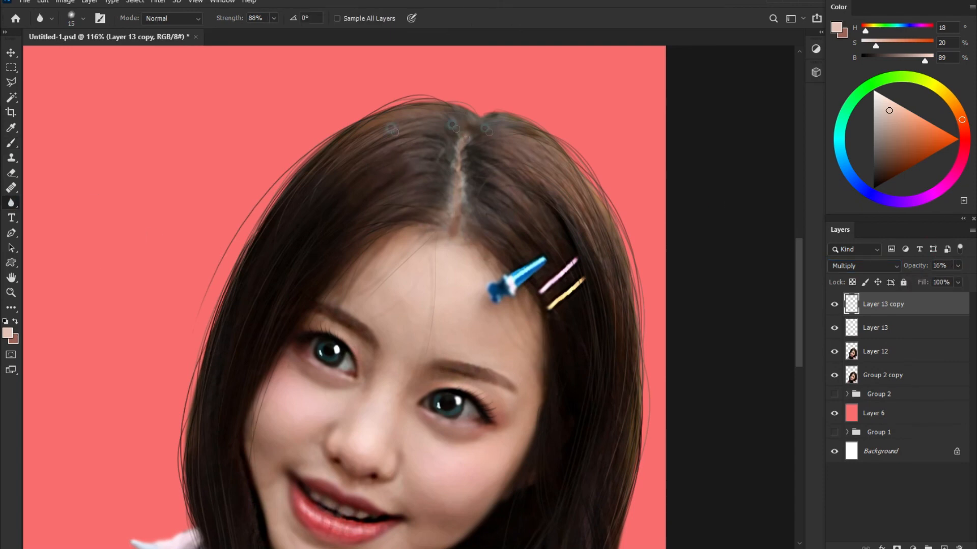
{"action": "right_click", "coordinate": [11, 173]}
{"action": "mouse_move", "coordinate": [479, 214]}
{"action": "left_mouse_down"}
{"action": "mouse_move", "coordinate": [485, 231]}
{"action": "mouse_move", "coordinate": [462, 160]}
{"action": "left_mouse_up"}
{"action": "left_click", "coordinate": [879, 325]}
{"action": "scroll", "coordinate": [469, 253], "scroll_direction": "down", "scroll_amount": 5}
{"action": "left_click_drag", "start_coordinate": [481, 336], "coordinate": [428, 264]}
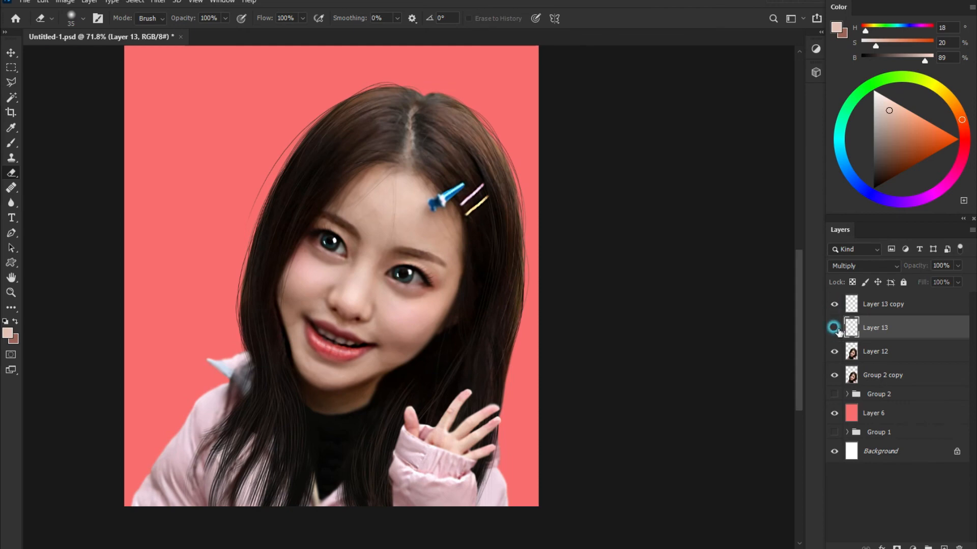
Merge Layer 13 copy, Layer 13 and Layer 12 into one layer.
{"action": "left_click", "coordinate": [901, 345], "text": "ctrl"}
{"action": "left_click", "coordinate": [898, 305], "text": "ctrl"}
{"action": "key", "text": "ctrl+e"}
Soften the hair on Layer 13 copy with a 15-pixel Blur tool at 88% strength.
{"action": "left_click_drag", "start_coordinate": [377, 199], "coordinate": [378, 200]}
{"action": "right_click", "coordinate": [11, 201]}
{"action": "left_click", "coordinate": [43, 203]}
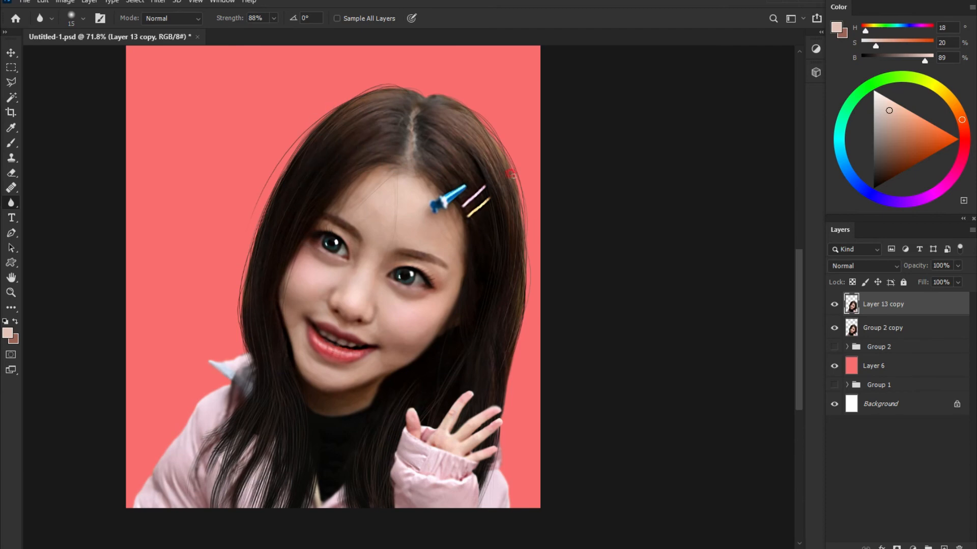
{"action": "scroll", "coordinate": [506, 241], "scroll_direction": "down", "scroll_amount": 3}
{"action": "left_click_drag", "start_coordinate": [382, 124], "coordinate": [415, 240]}
{"action": "scroll", "coordinate": [444, 310], "scroll_direction": "down", "scroll_amount": 2}
{"action": "scroll", "coordinate": [444, 310], "scroll_direction": "up", "scroll_amount": 1}
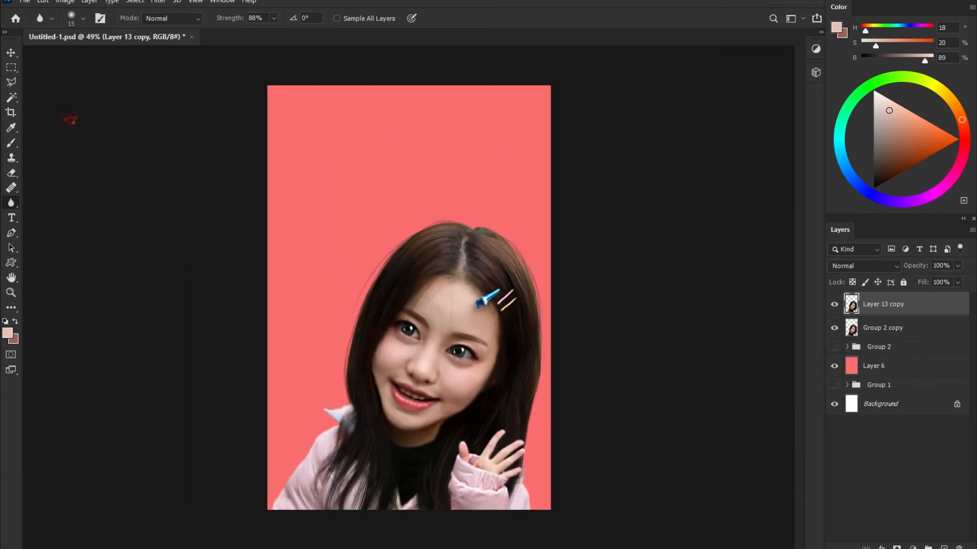
Crop off part of the empty coral background above the head.
{"action": "key", "text": "c"}
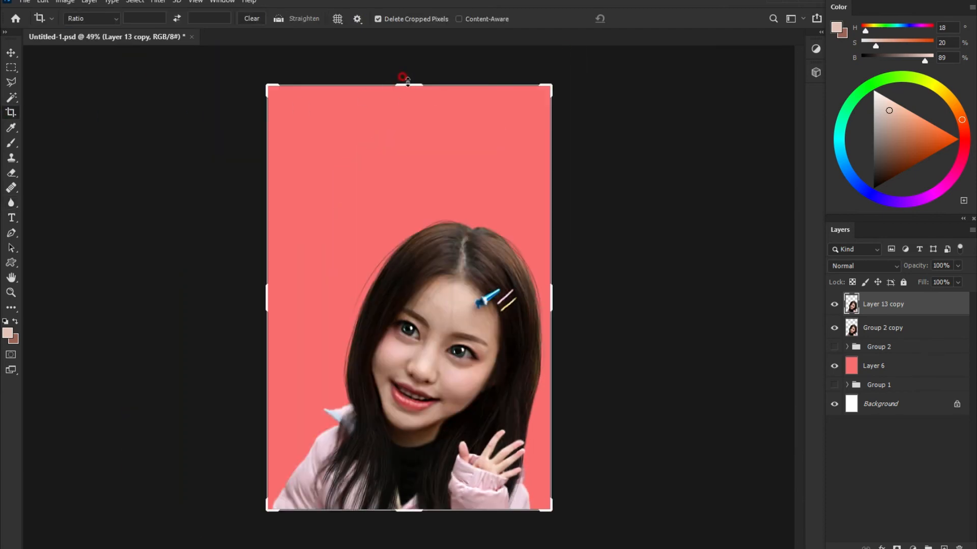
{"action": "left_click_drag", "start_coordinate": [403, 87], "coordinate": [426, 146]}
{"action": "key", "text": "Return"}
{"action": "scroll", "coordinate": [510, 328], "scroll_direction": "up", "scroll_amount": 2}
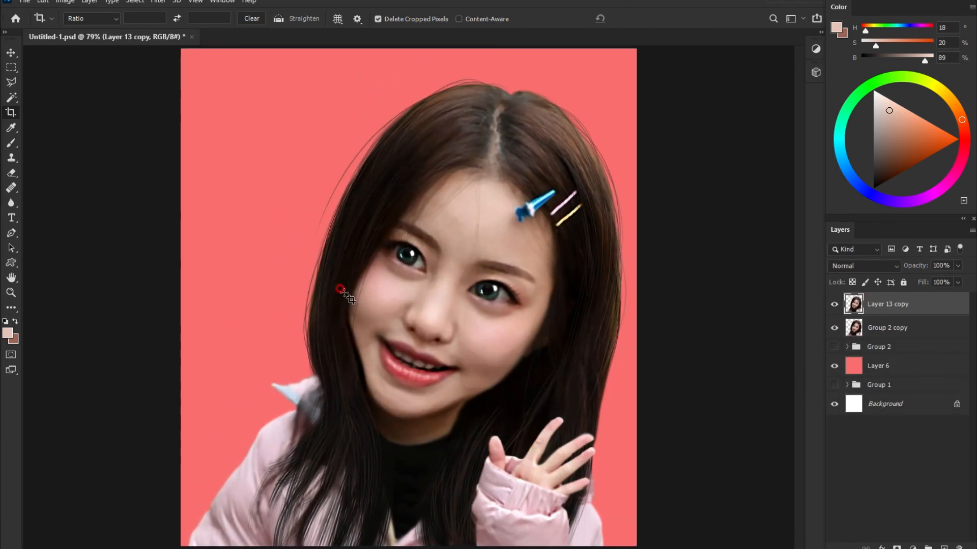
Duplicate Layer 13 copy and apply a Camera Raw filter to the duplicate, adjusting its temperature, texture and dehaze.
{"action": "left_click_drag", "start_coordinate": [890, 304], "coordinate": [944, 548]}
{"action": "left_click", "coordinate": [158, 2]}
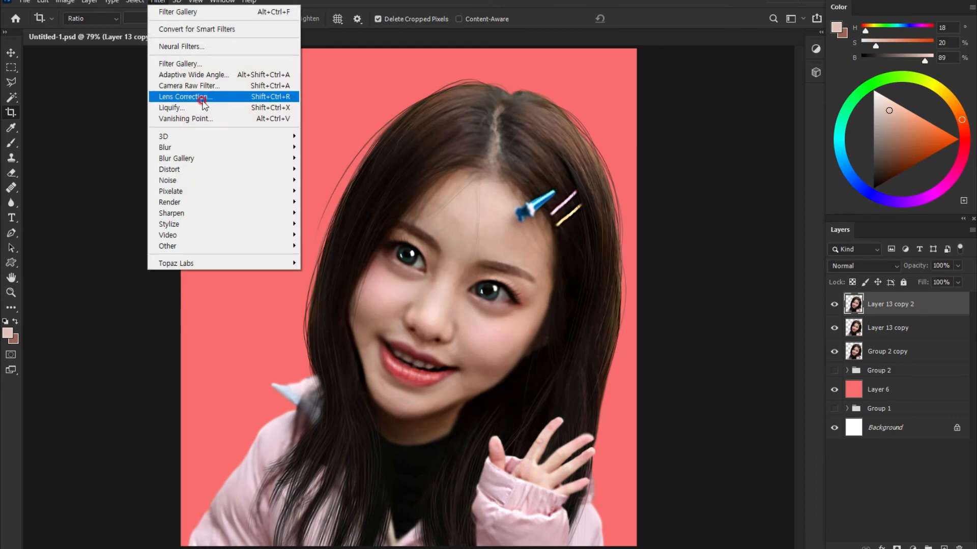
{"action": "left_click", "coordinate": [235, 87]}
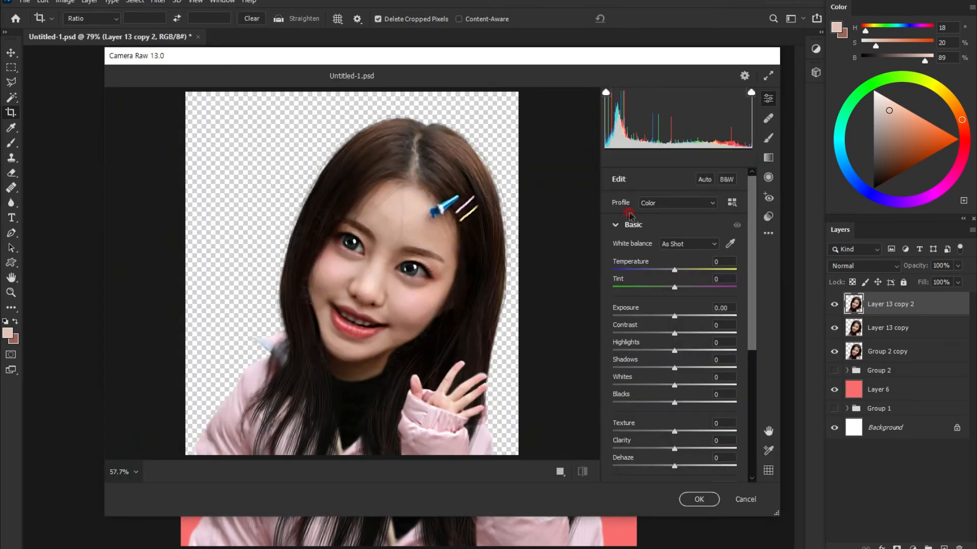
{"action": "left_click_drag", "start_coordinate": [674, 270], "coordinate": [666, 316]}
{"action": "left_click_drag", "start_coordinate": [675, 432], "coordinate": [659, 432]}
{"action": "left_click_drag", "start_coordinate": [675, 466], "coordinate": [695, 443]}
{"action": "left_click_drag", "start_coordinate": [665, 270], "coordinate": [676, 272]}
{"action": "left_click", "coordinate": [702, 499]}
Lower the opacity of Layer 13 copy 2 to 59%.
{"action": "scroll", "coordinate": [483, 399], "scroll_direction": "down", "scroll_amount": 2}
{"action": "scroll", "coordinate": [484, 399], "scroll_direction": "up", "scroll_amount": 2}
{"action": "left_click", "coordinate": [957, 266]}
{"action": "left_click_drag", "start_coordinate": [955, 273], "coordinate": [935, 278]}
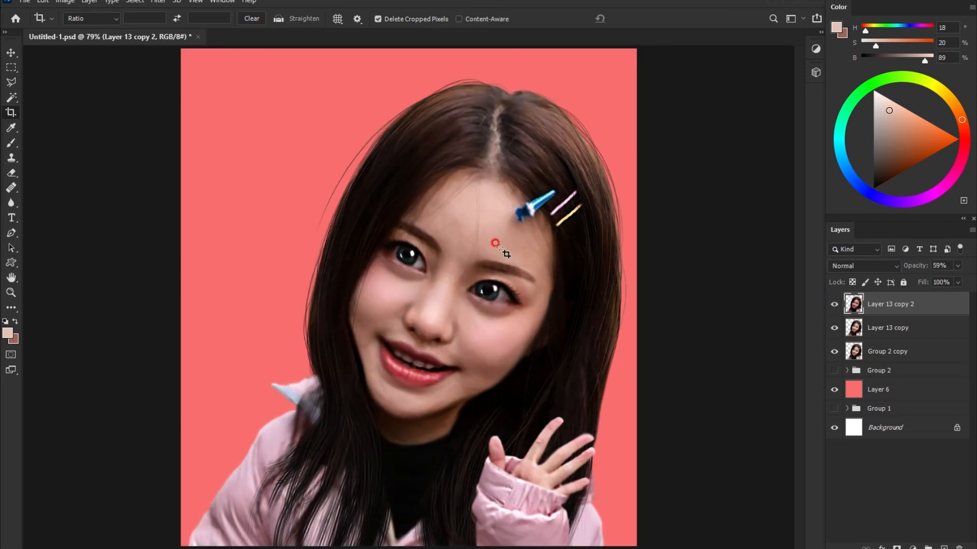
Merge Layer 13 copy 2 down with Layer 13 copy and check the face on the merged layer.
{"action": "scroll", "coordinate": [471, 349], "scroll_direction": "up", "scroll_amount": 5}
{"action": "left_click", "coordinate": [12, 202]}
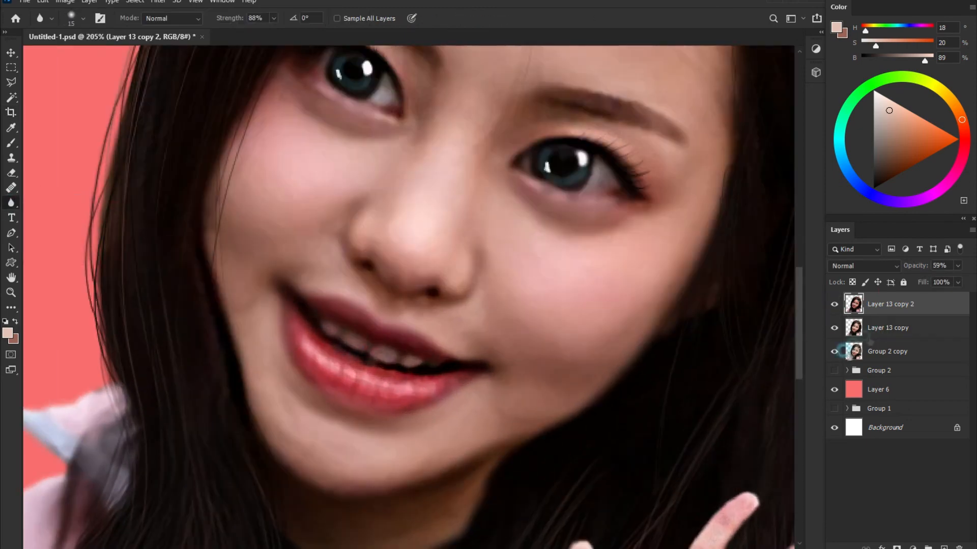
{"action": "key", "text": "ctrl+e"}
{"action": "scroll", "coordinate": [326, 229], "scroll_direction": "down", "scroll_amount": 2}
{"action": "scroll", "coordinate": [596, 349], "scroll_direction": "down", "scroll_amount": 6}
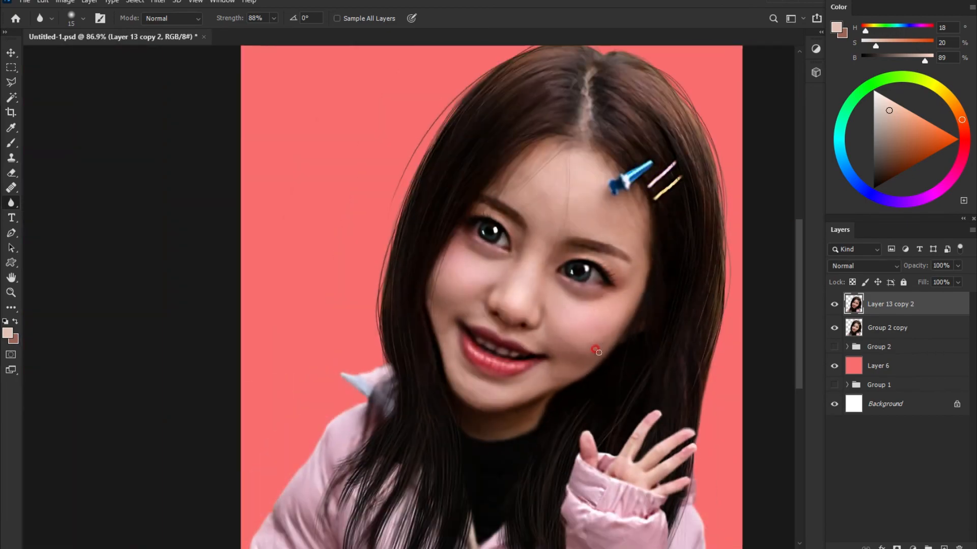
{"action": "left_click_drag", "start_coordinate": [595, 349], "coordinate": [504, 333]}
{"action": "scroll", "coordinate": [555, 292], "scroll_direction": "up", "scroll_amount": 2}
{"action": "scroll", "coordinate": [533, 358], "scroll_direction": "down", "scroll_amount": 3}
{"action": "scroll", "coordinate": [501, 290], "scroll_direction": "up", "scroll_amount": 6}
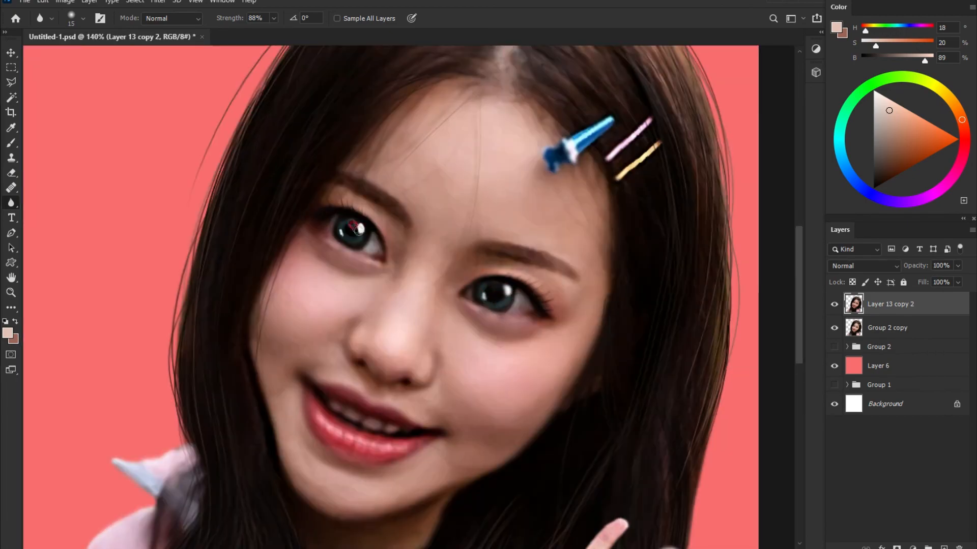
{"action": "scroll", "coordinate": [362, 228], "scroll_direction": "down", "scroll_amount": 3}
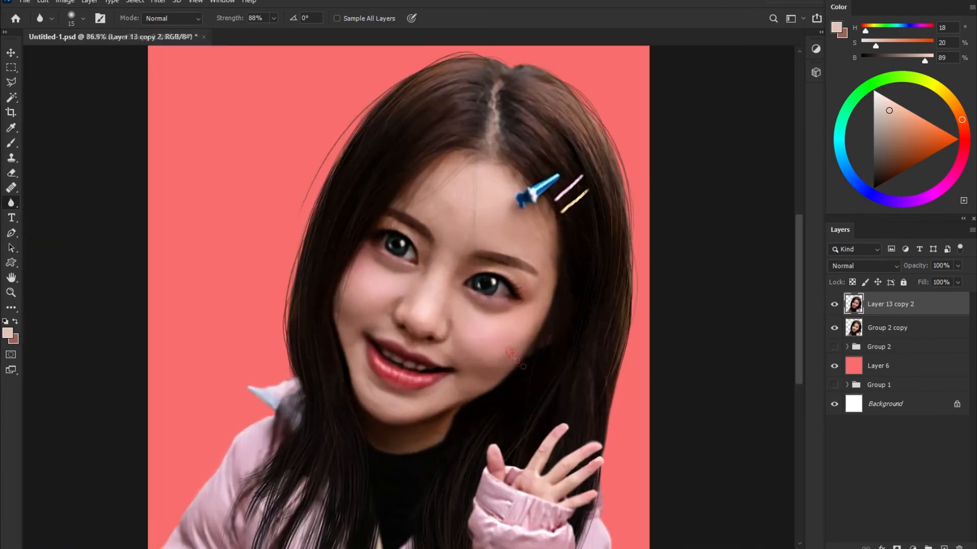
Add a new layer above the coral Layer 6, fill it with the plaid pattern and set its opacity to 75%.
{"action": "left_click", "coordinate": [895, 368]}
{"action": "key", "text": "ctrl+shift+alt+n"}
{"action": "left_click", "coordinate": [43, 1]}
{"action": "left_click", "coordinate": [84, 182]}
{"action": "left_click", "coordinate": [324, 180]}
{"action": "left_click", "coordinate": [315, 239]}
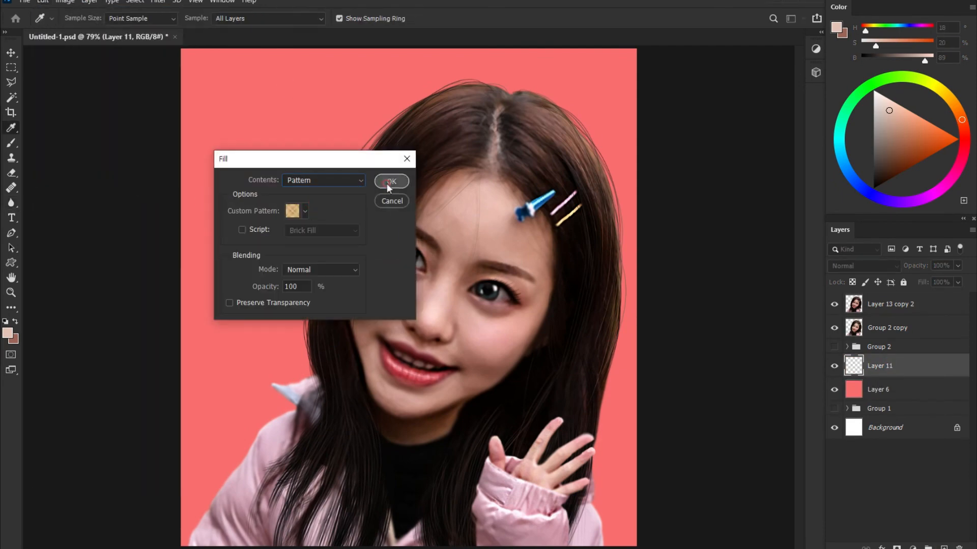
{"action": "left_click", "coordinate": [391, 181]}
{"action": "left_click", "coordinate": [957, 265]}
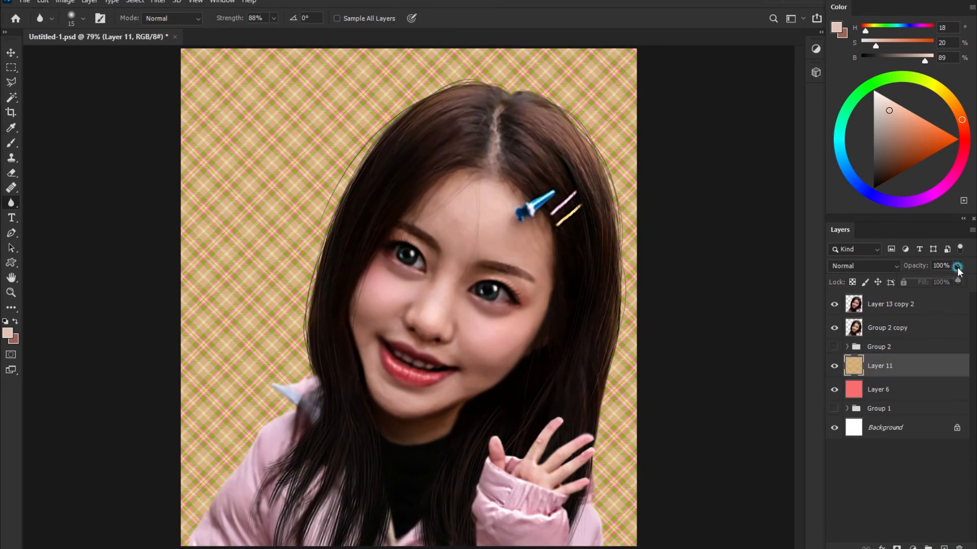
{"action": "left_click_drag", "start_coordinate": [960, 280], "coordinate": [944, 279]}
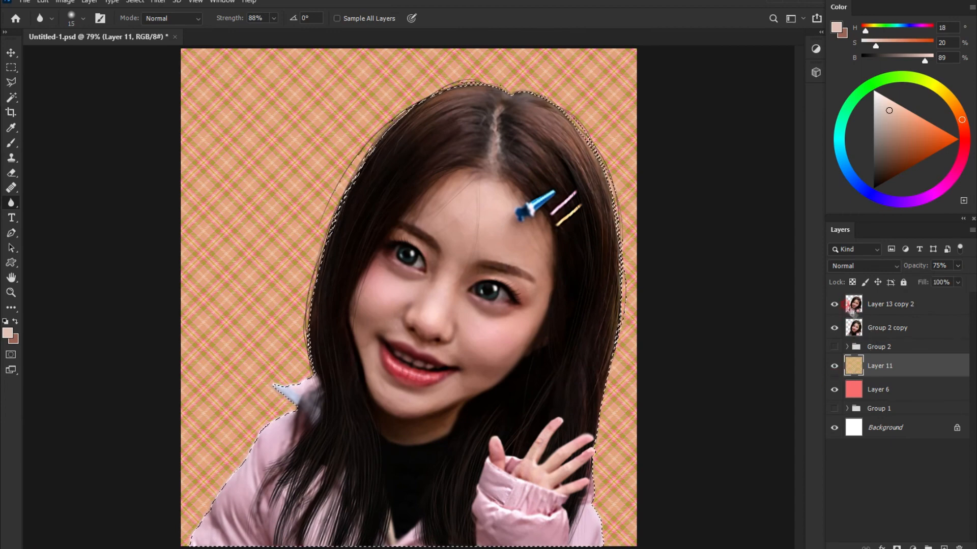
Fill the figure's outline with the brown background colour on a new layer above Group 2 copy and shift it slightly left.
{"action": "left_click", "coordinate": [873, 333]}
{"action": "key", "text": "ctrl+shift+alt+n"}
{"action": "key", "text": "ctrl+BackSpace"}
{"action": "key", "text": "ctrl+d"}
{"action": "key", "text": "v"}
{"action": "left_click_drag", "start_coordinate": [478, 276], "coordinate": [455, 278]}
Set the brown silhouette layer to Multiply at 58% opacity and fine-tune its position as a shadow behind the figure.
{"action": "left_click", "coordinate": [852, 266]}
{"action": "left_click", "coordinate": [845, 286]}
{"action": "left_click", "coordinate": [957, 266]}
{"action": "left_click_drag", "start_coordinate": [925, 280], "coordinate": [933, 279]}
{"action": "left_click_drag", "start_coordinate": [219, 291], "coordinate": [225, 291]}
Examine the shadow around the figure and the face and hand details on Layer 13 copy 2.
{"action": "scroll", "coordinate": [591, 409], "scroll_direction": "down", "scroll_amount": 2}
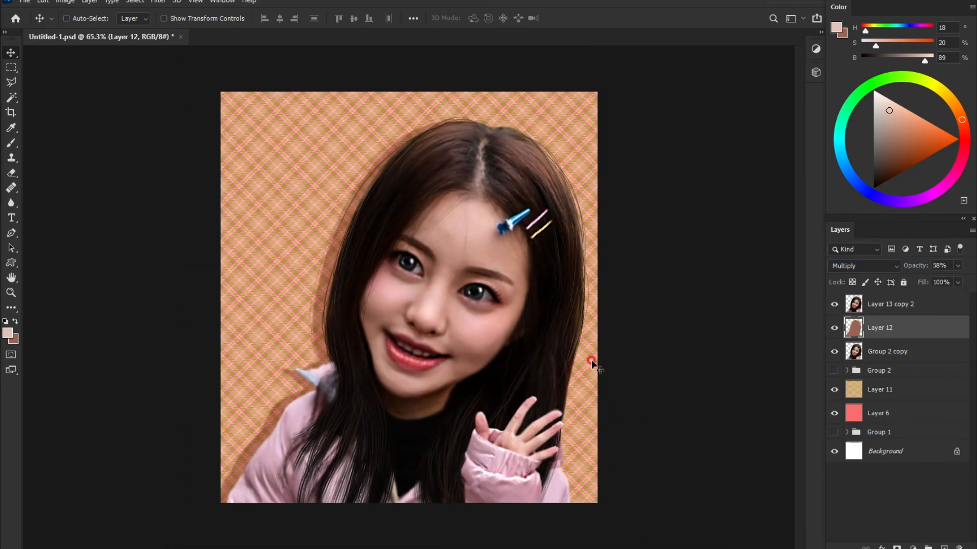
{"action": "scroll", "coordinate": [591, 362], "scroll_direction": "up", "scroll_amount": 1}
{"action": "scroll", "coordinate": [596, 373], "scroll_direction": "down", "scroll_amount": 1}
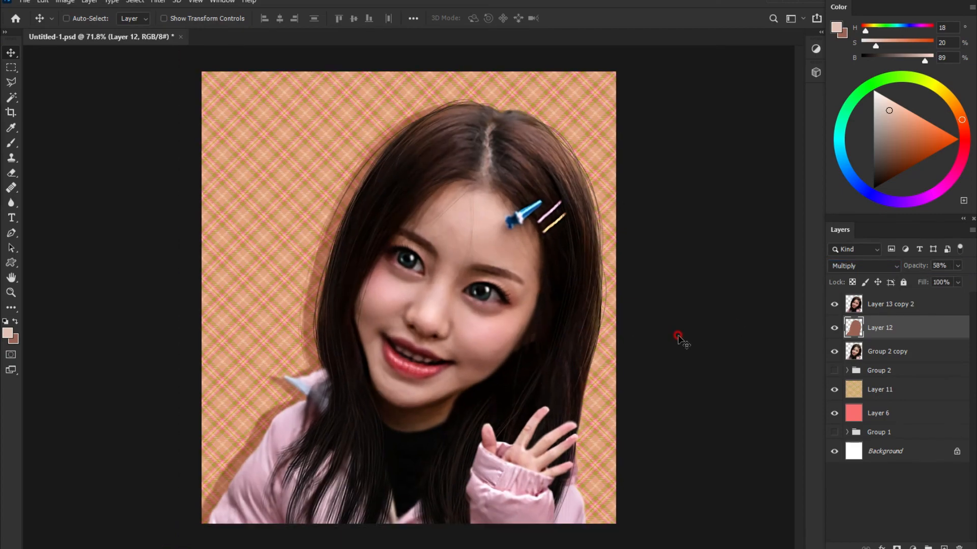
{"action": "left_click", "coordinate": [890, 304]}
{"action": "scroll", "coordinate": [483, 422], "scroll_direction": "up", "scroll_amount": 5}
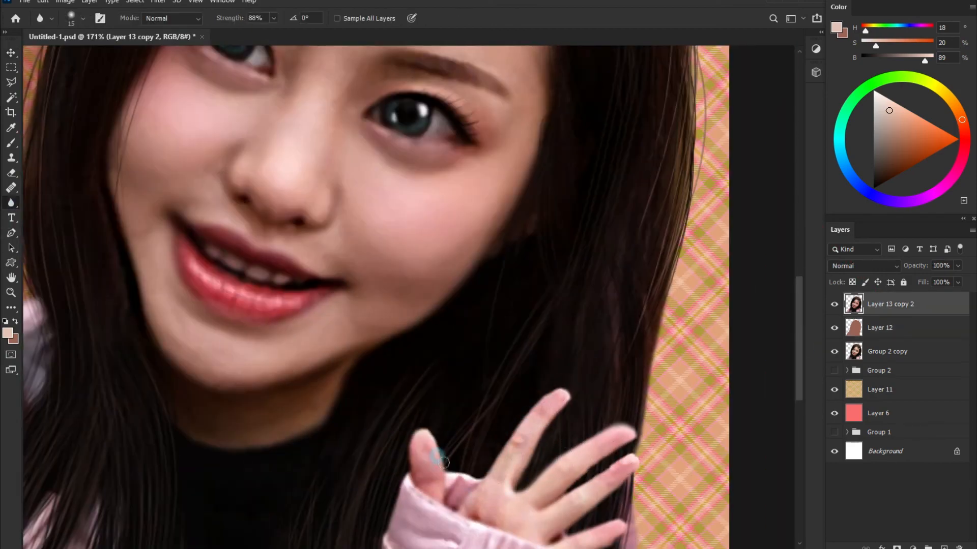
{"action": "left_click_drag", "start_coordinate": [459, 520], "coordinate": [440, 396]}
{"action": "scroll", "coordinate": [378, 386], "scroll_direction": "up", "scroll_amount": 4}
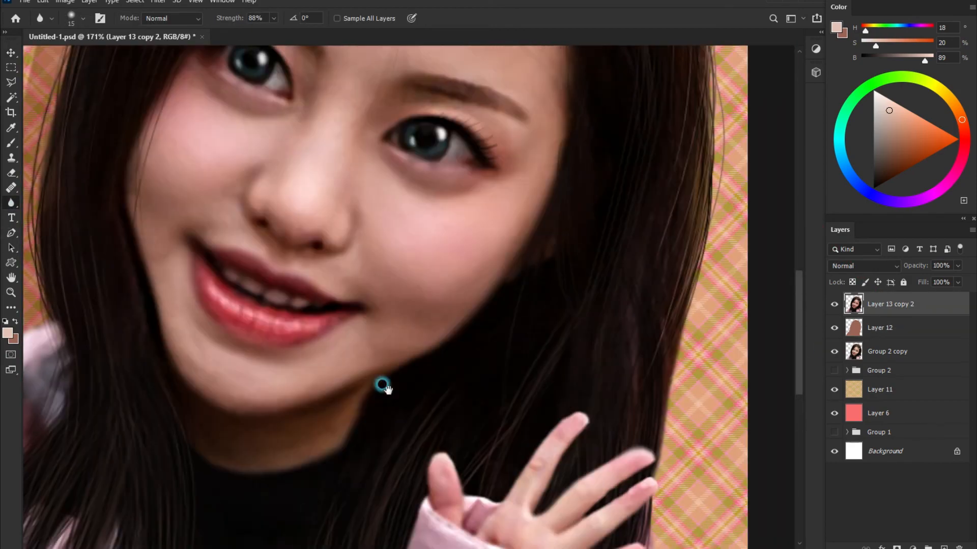
{"action": "key", "text": "ctrl+0"}
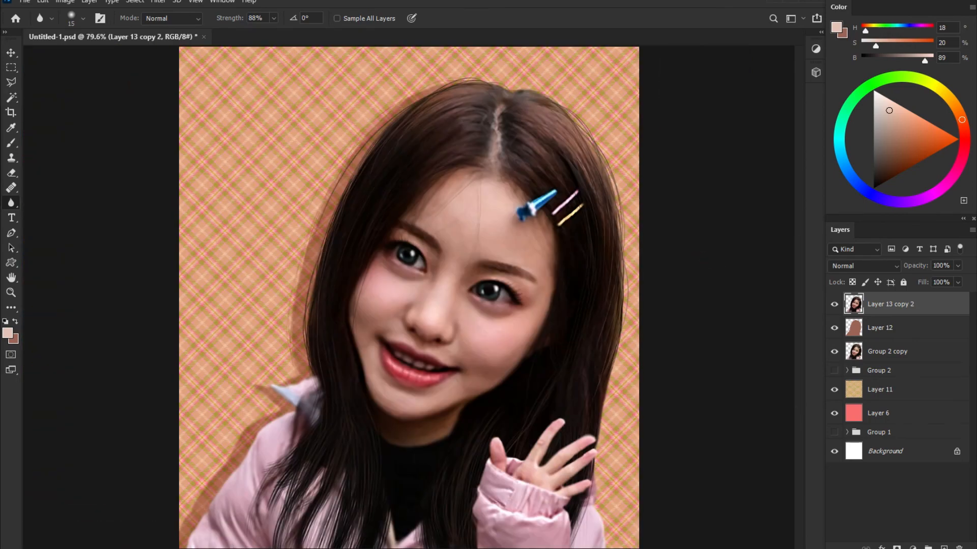
{"action": "key", "text": "v"}
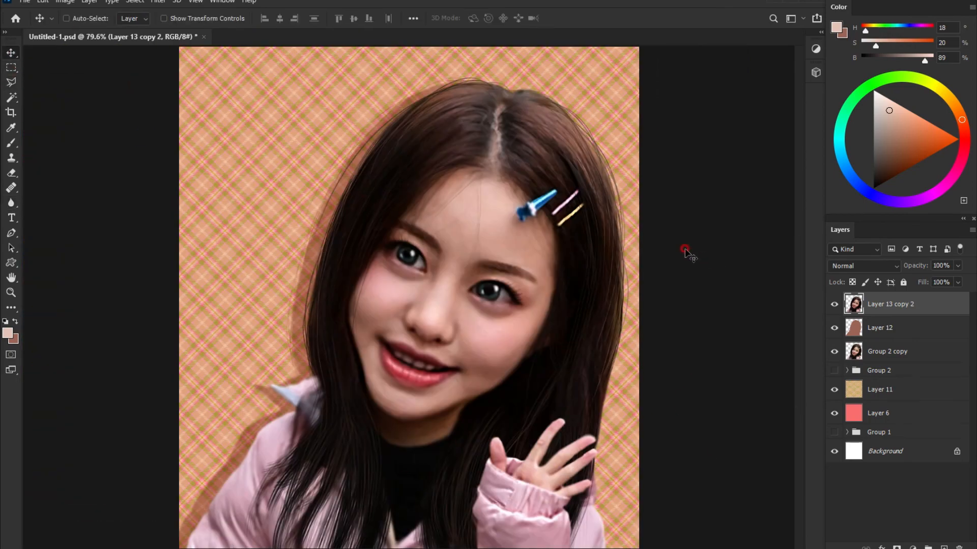